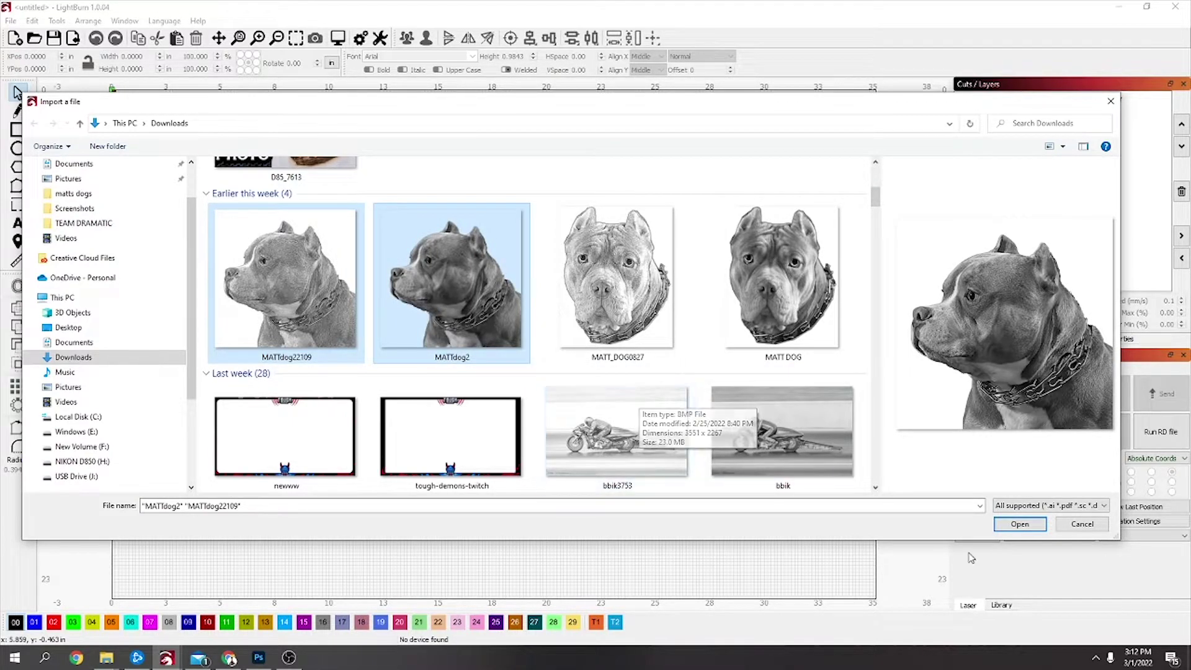
Import MATTdog2 and MATTdog22109 and place the grayscale dog directly left of the dithered one, centred at about X 8.2 in, Y 11.7 in
left_click(1019, 524)
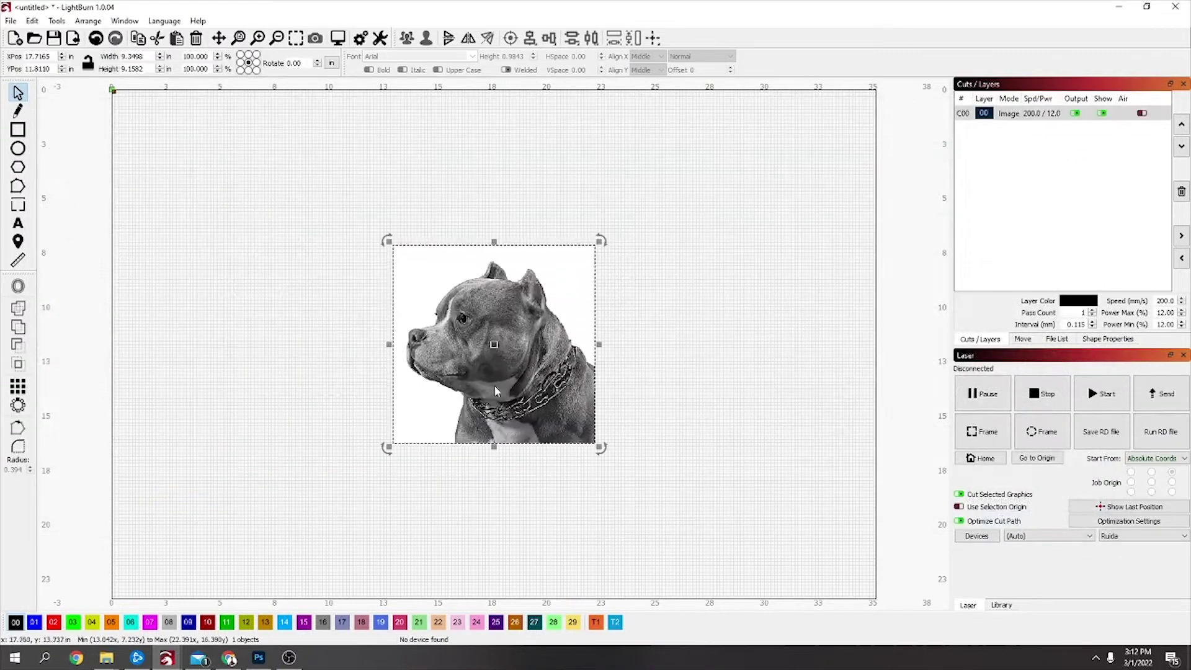
left_click_drag(494, 347, 288, 341)
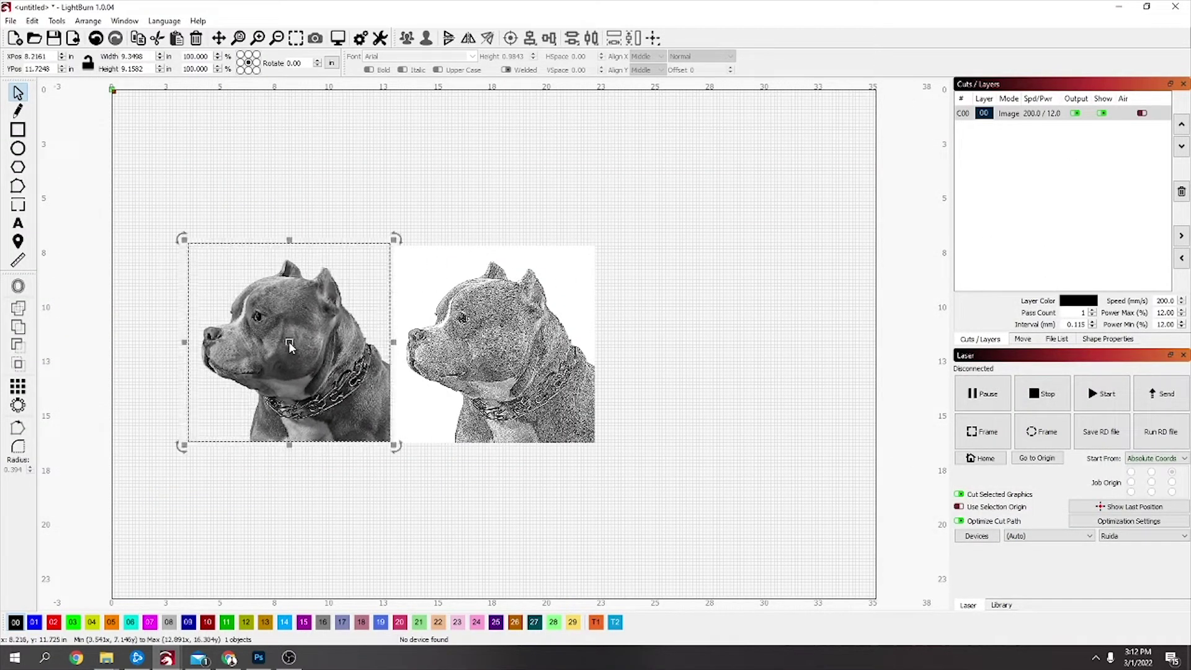
scroll(491, 369, "up", 3)
scroll(494, 379, "down", 2)
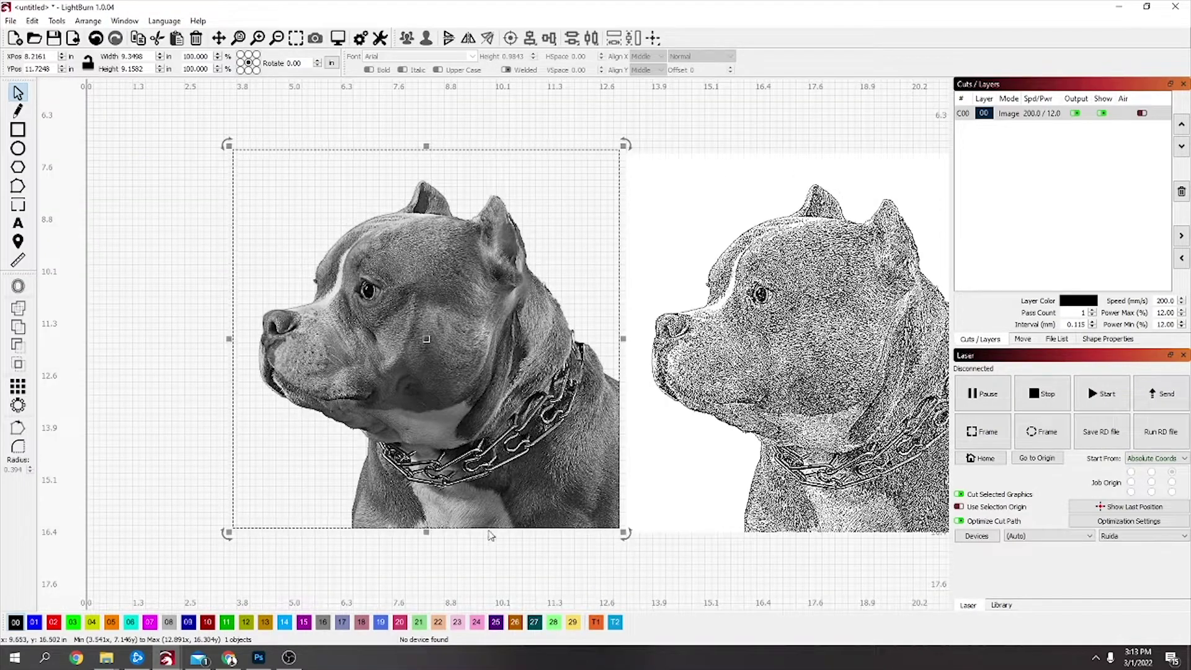
Preview the engraving of both dog images and compare the fur and chain detail up close
mouse_move(735, 115)
left_mouse_down()
mouse_move(664, 134)
mouse_move(447, 394)
left_mouse_up()
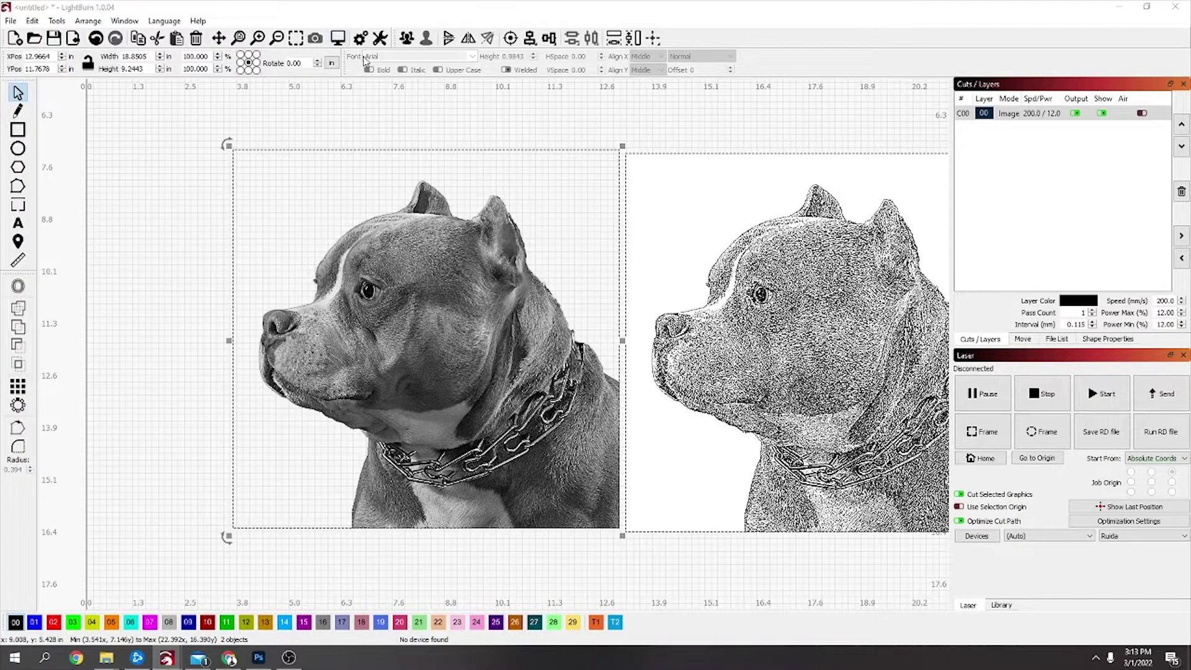
left_click(338, 37)
left_click(783, 147)
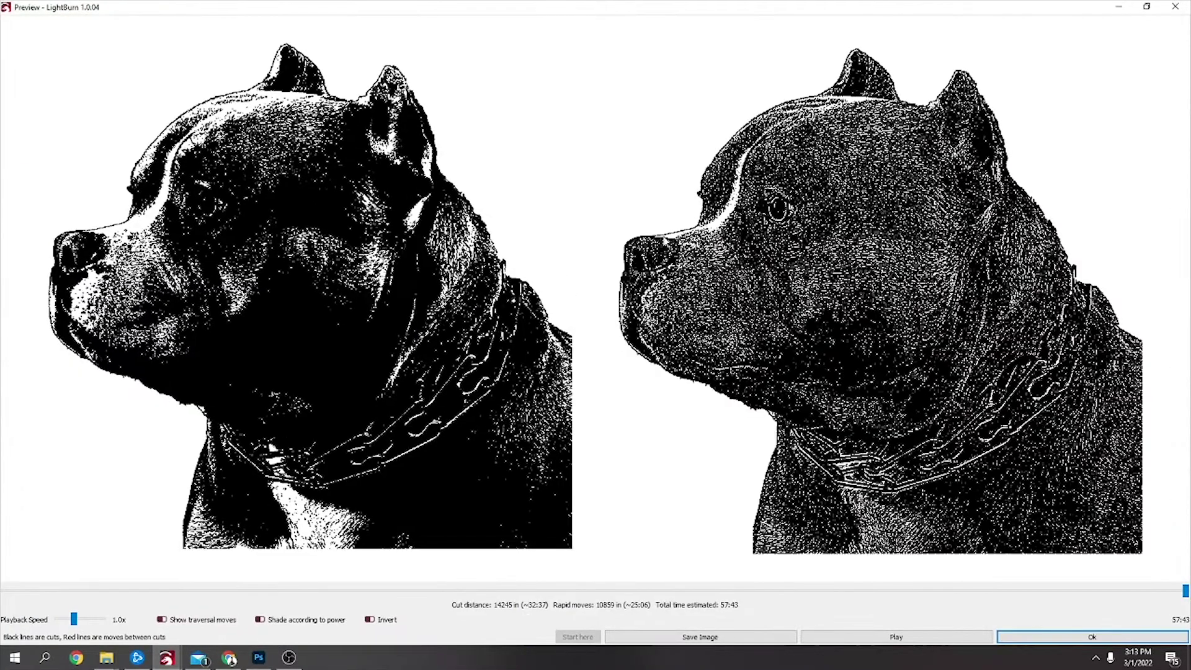
scroll(286, 390, "up", 8)
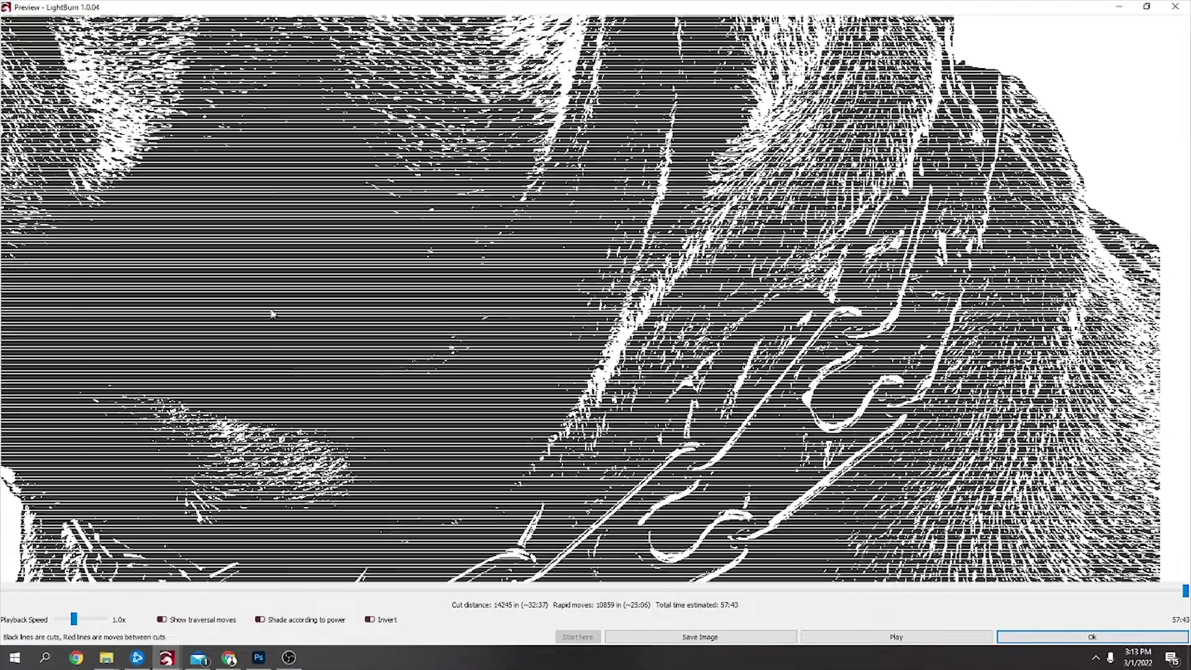
scroll(456, 366, "down", 8)
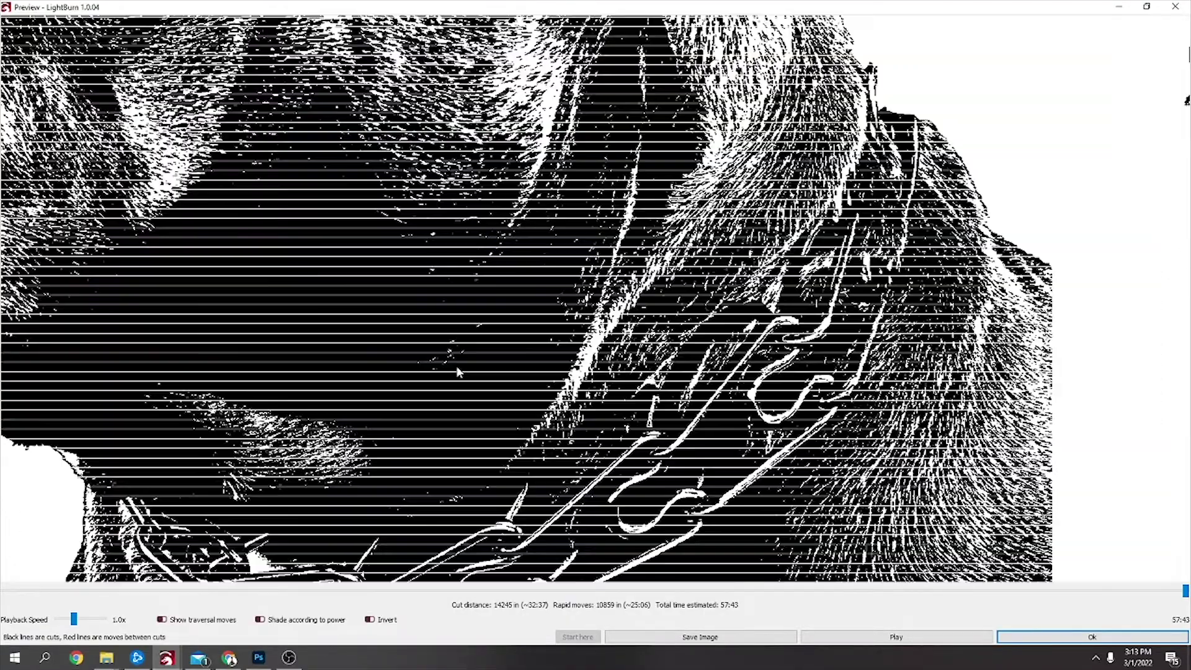
scroll(702, 300, "up", 3)
scroll(703, 300, "down", 3)
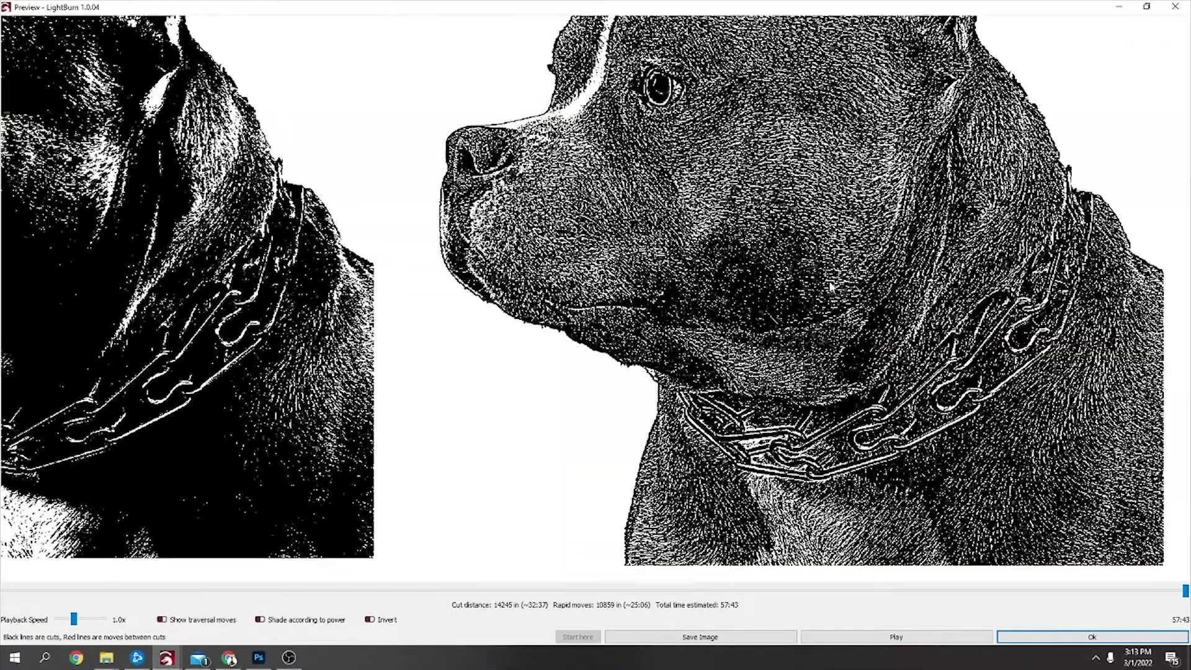
scroll(702, 299, "up", 5)
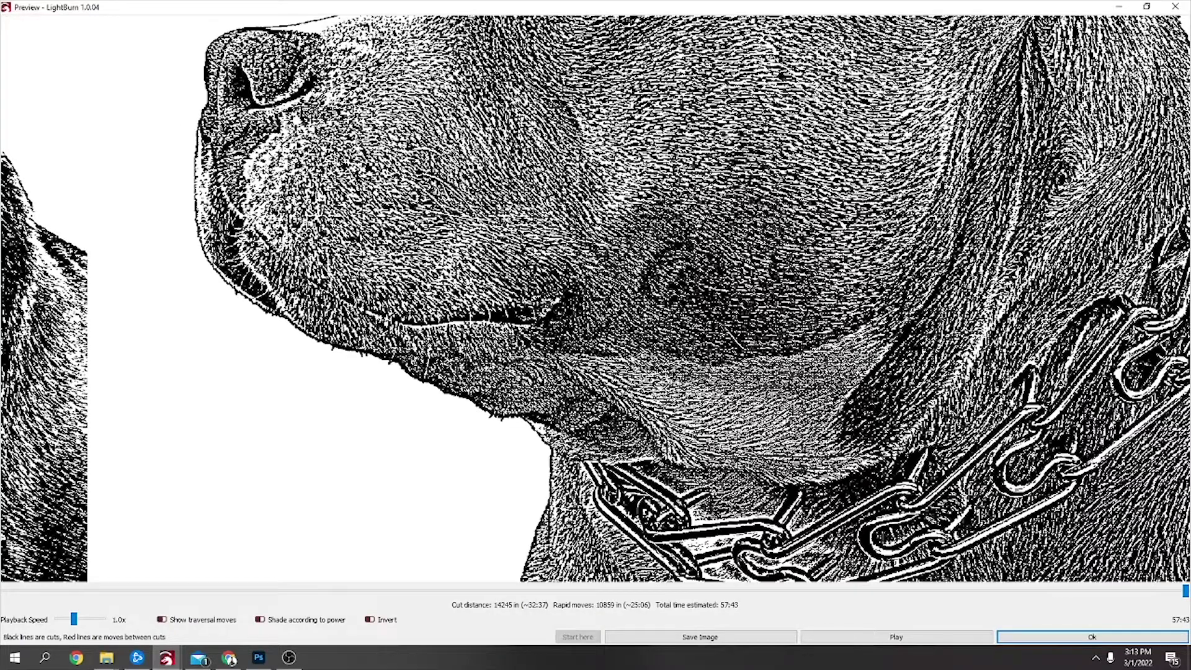
key("Escape")
Adjust the grayscale dog image with brightness 2, enhance amount 460 and enhance radius 16
scroll(337, 398, "up", 2)
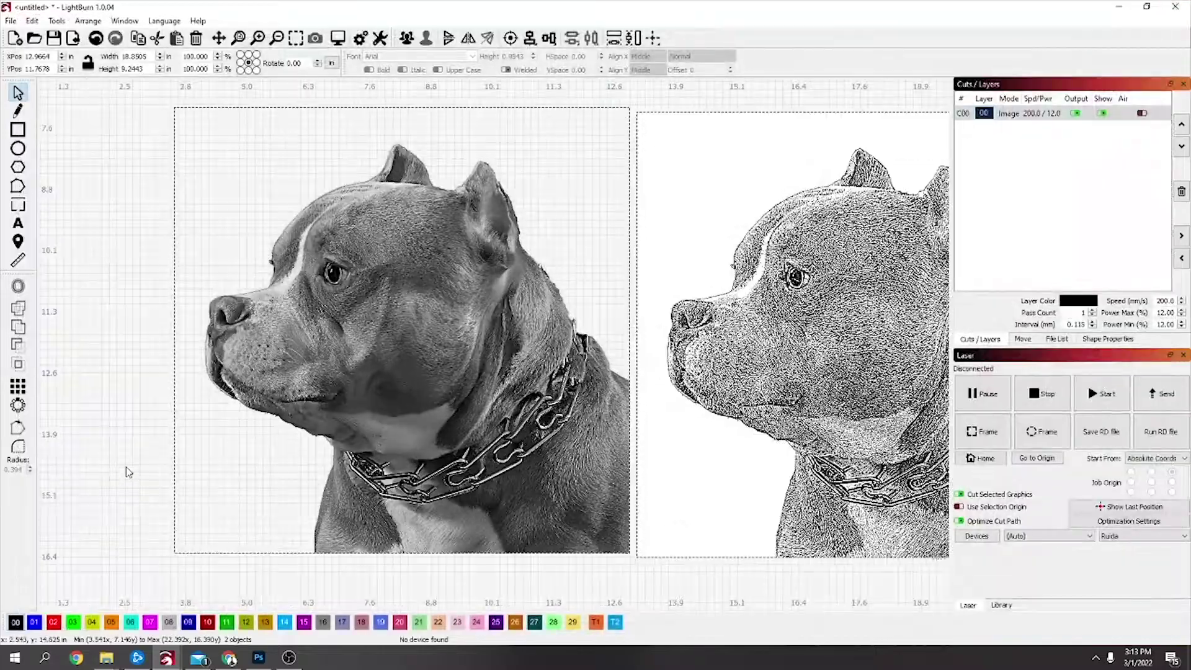
right_click(342, 408)
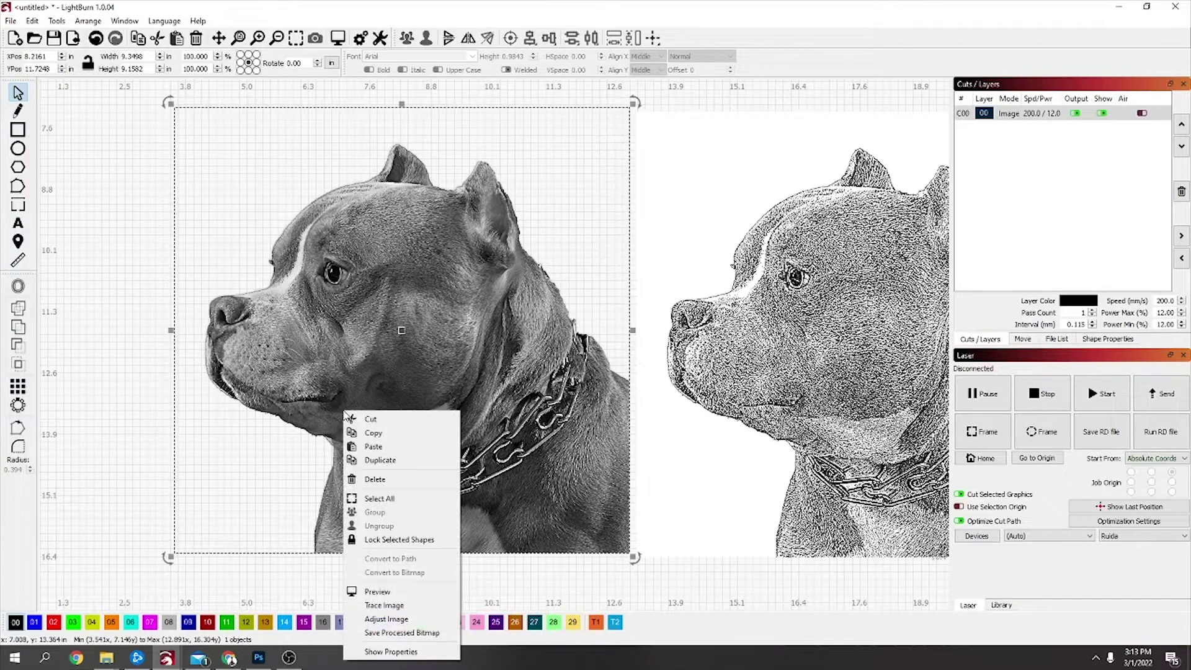
left_click(393, 619)
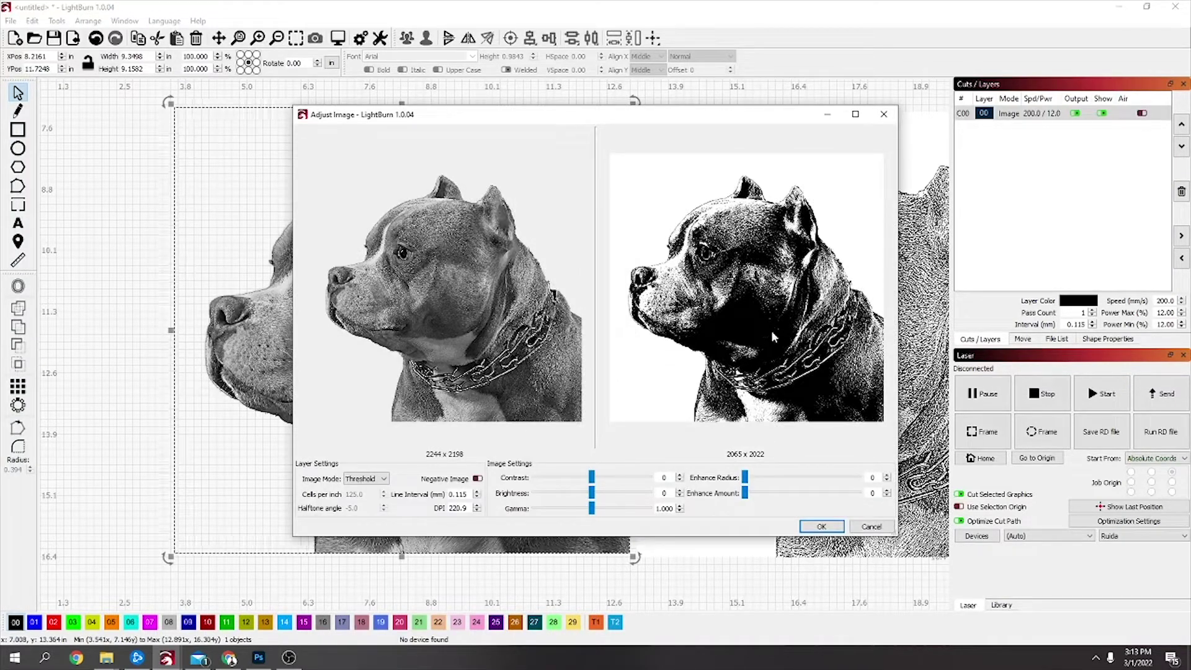
scroll(763, 321, "up", 4)
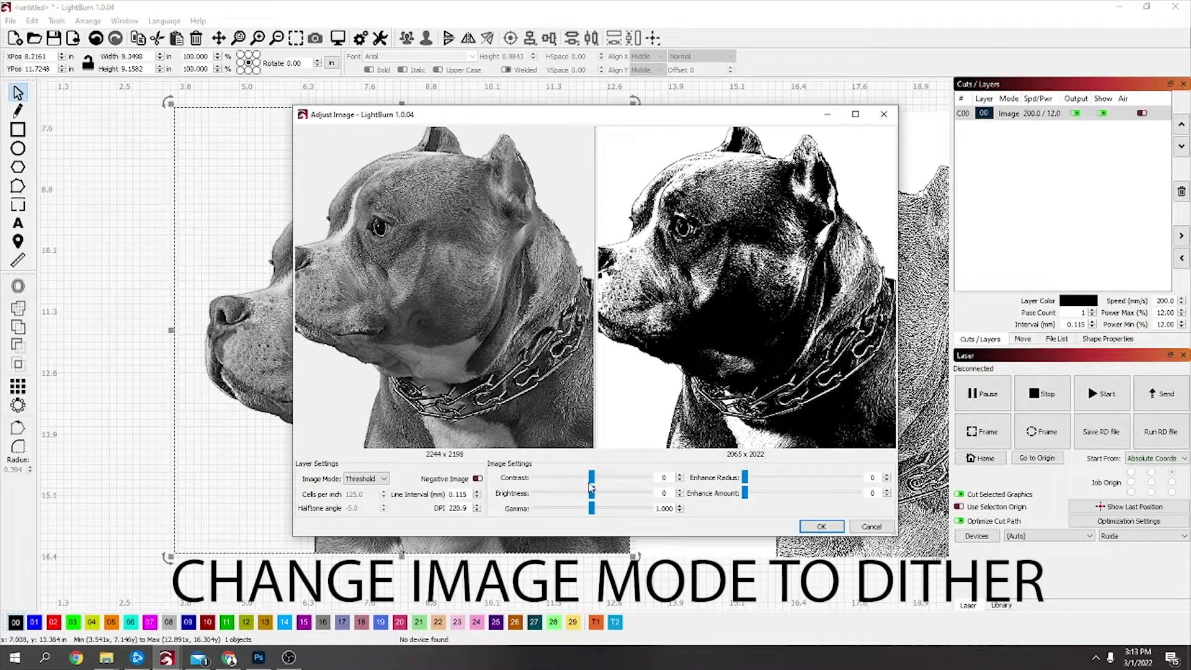
left_click_drag(591, 493, 596, 496)
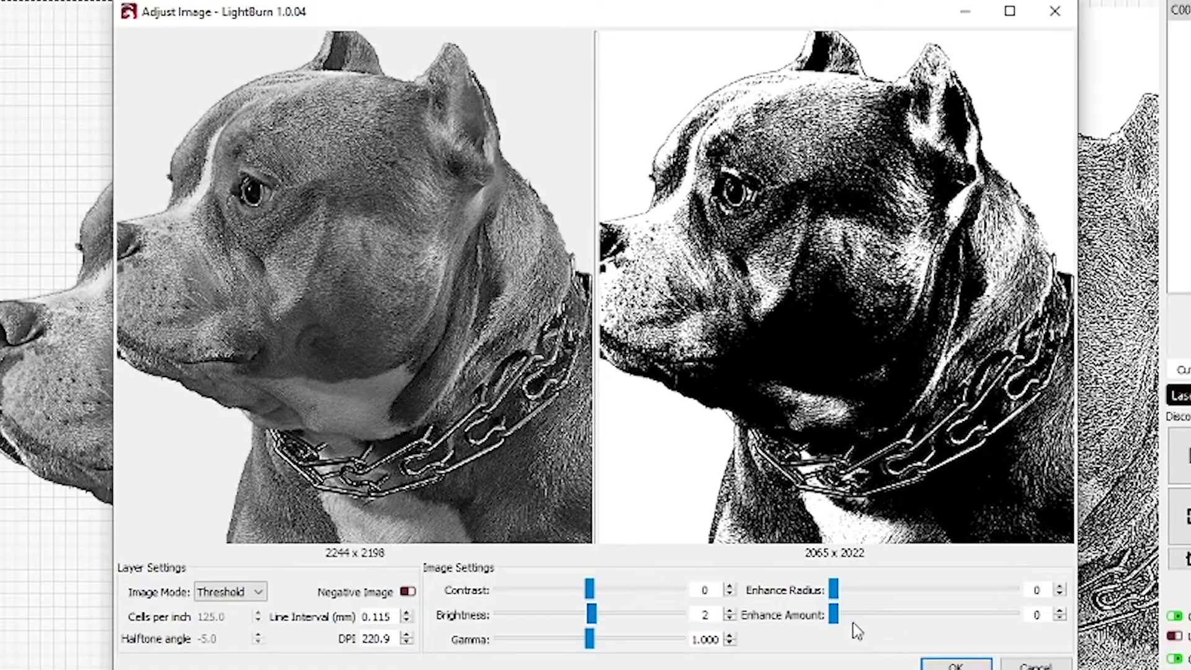
left_click_drag(854, 622, 906, 625)
left_click_drag(835, 594, 915, 621)
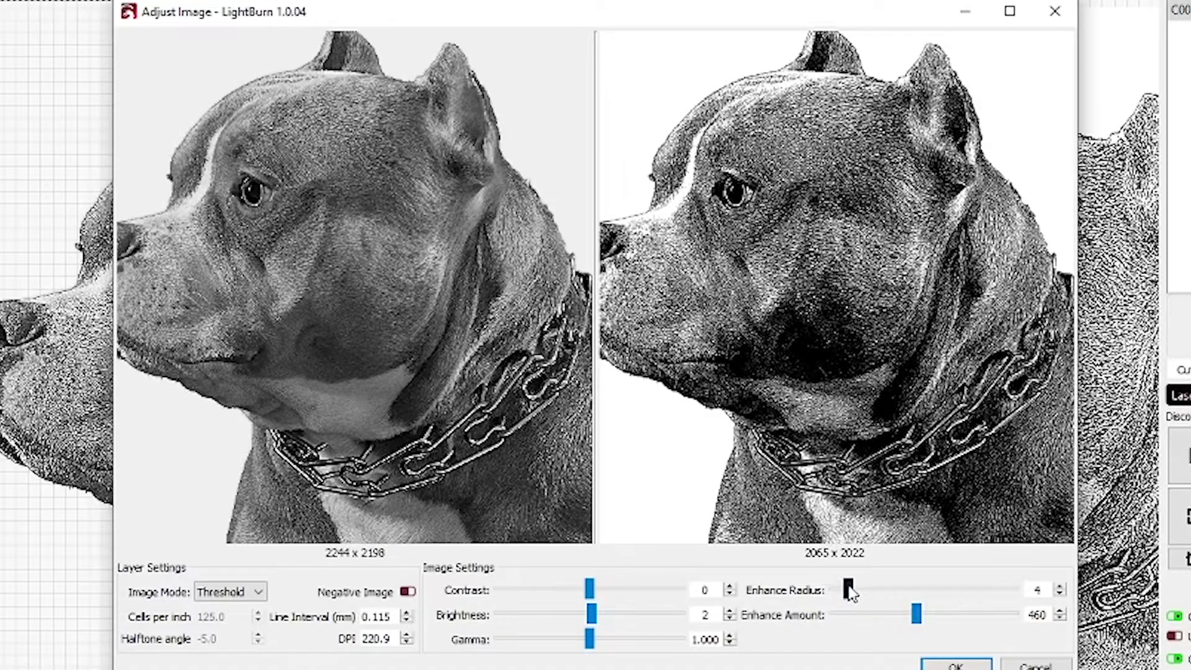
left_click_drag(848, 590, 890, 590)
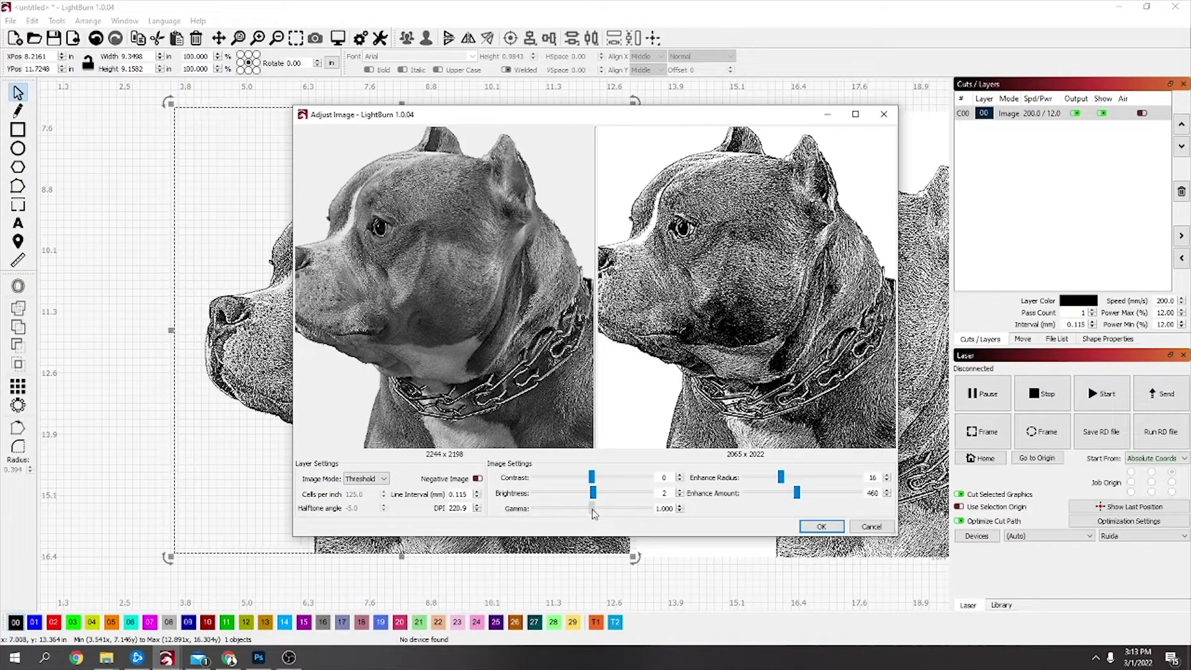
Fine-tune the grayscale dog image to brightness 3 and gamma 0.625, checking the fur detail in the adjustment preview
left_click_drag(592, 512, 579, 511)
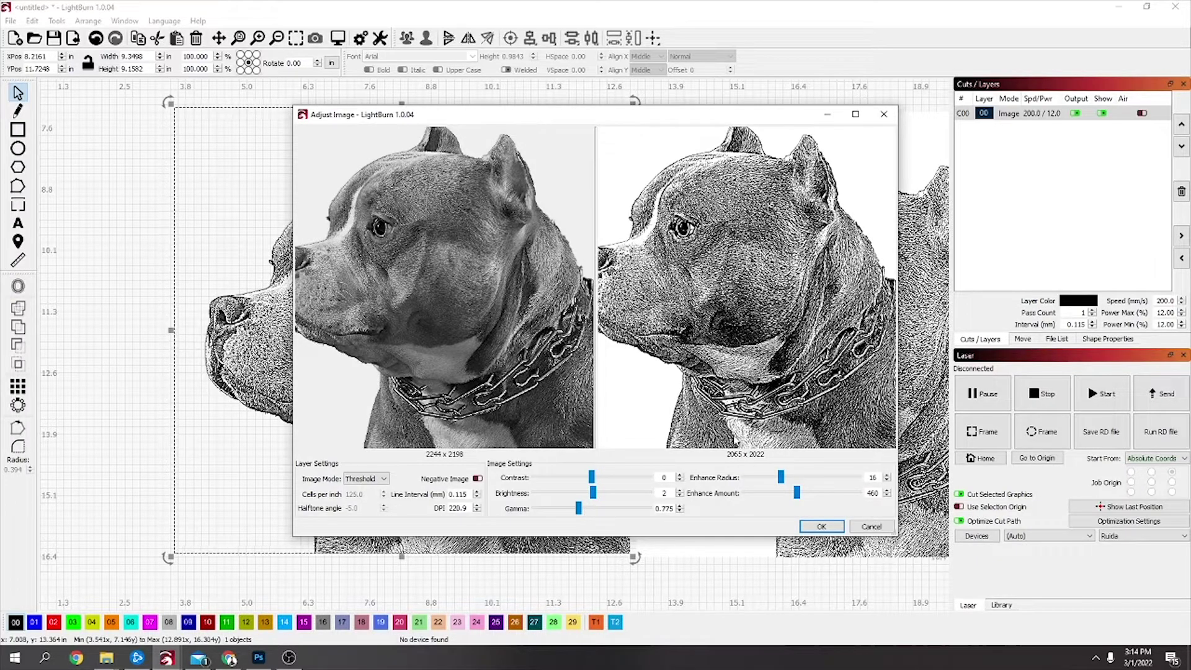
scroll(756, 329, "up", 5)
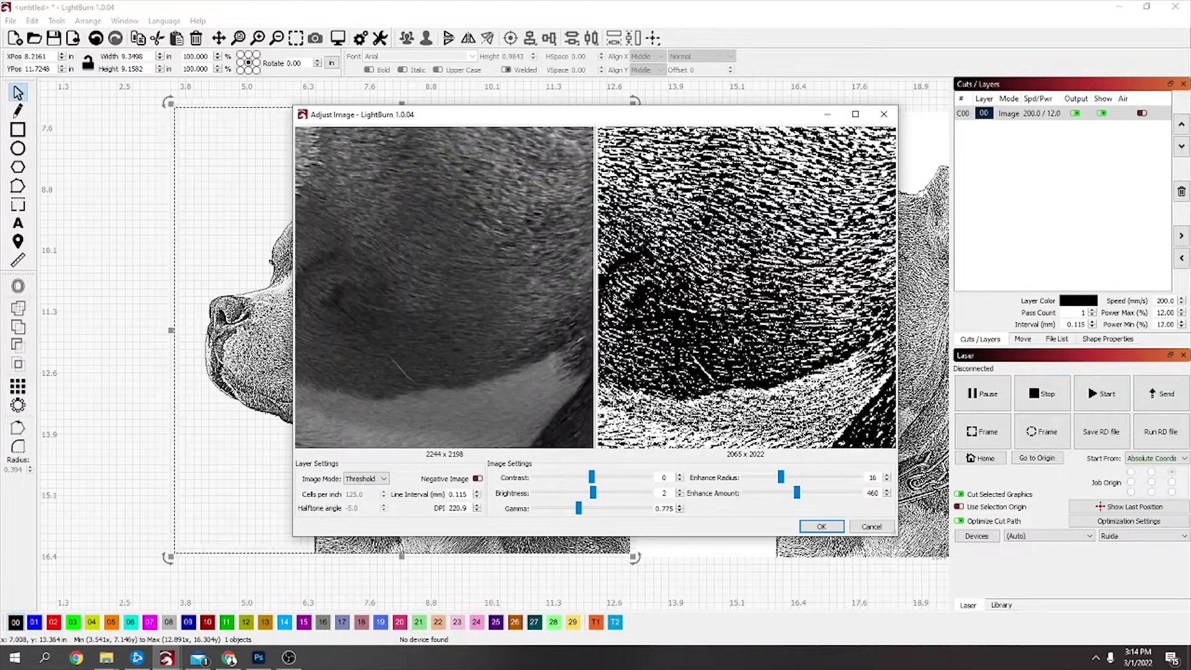
scroll(693, 327, "down", 5)
left_click_drag(611, 351, 710, 341)
scroll(711, 341, "up", 5)
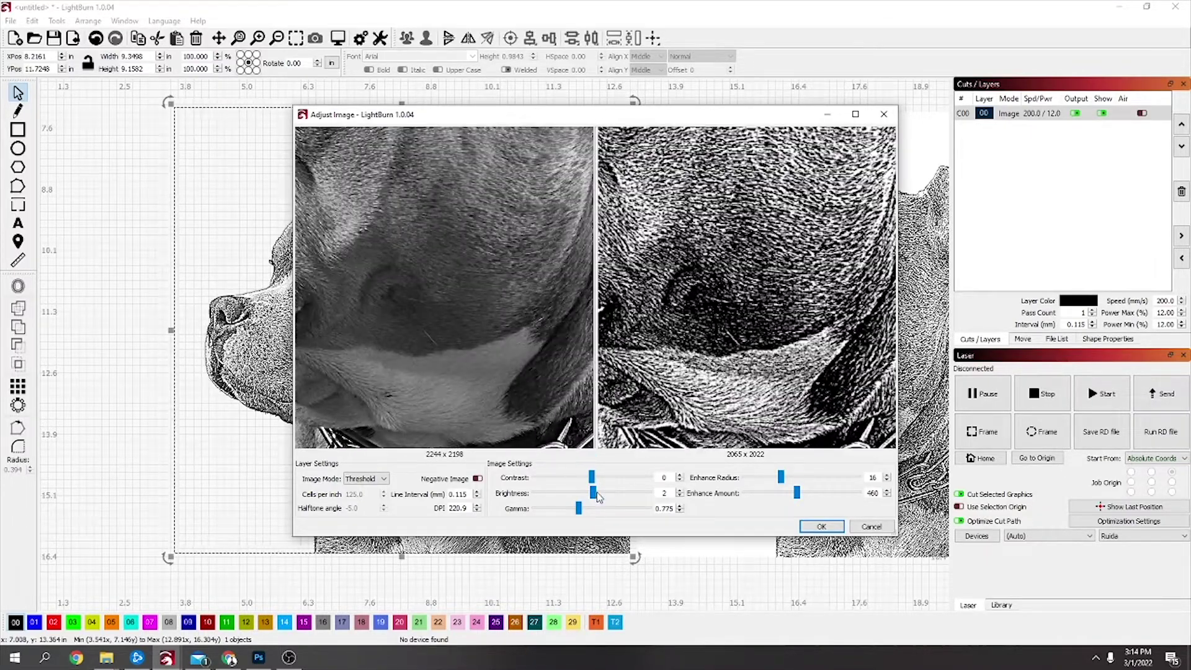
left_click_drag(599, 496, 571, 510)
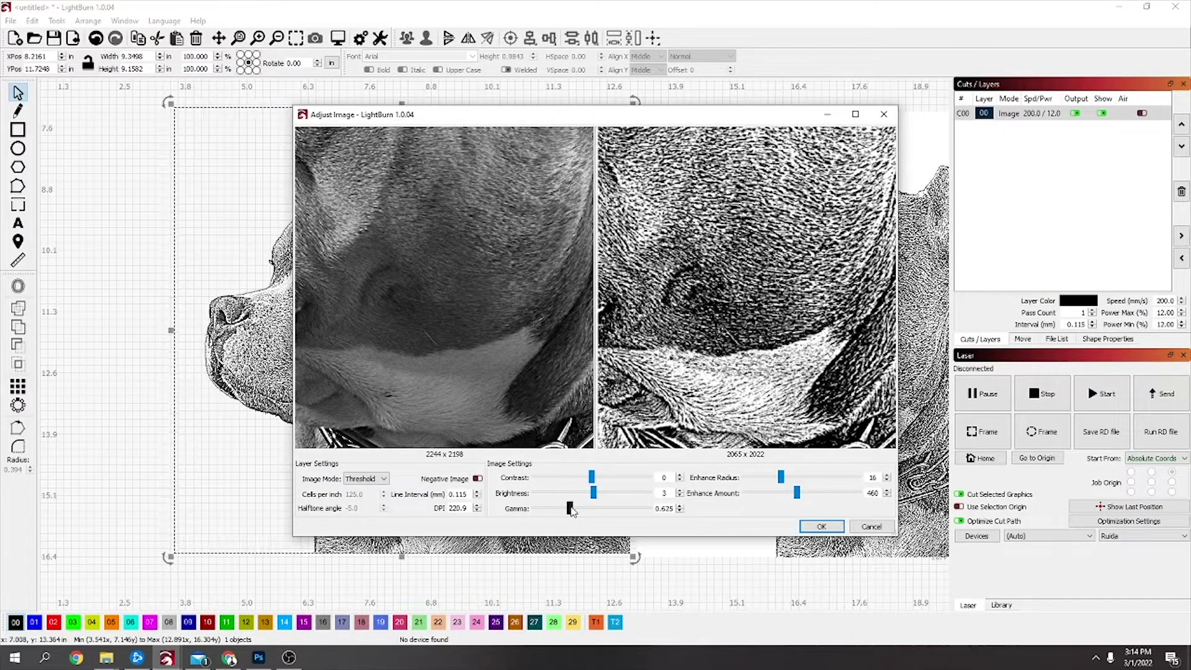
scroll(696, 430, "down", 8)
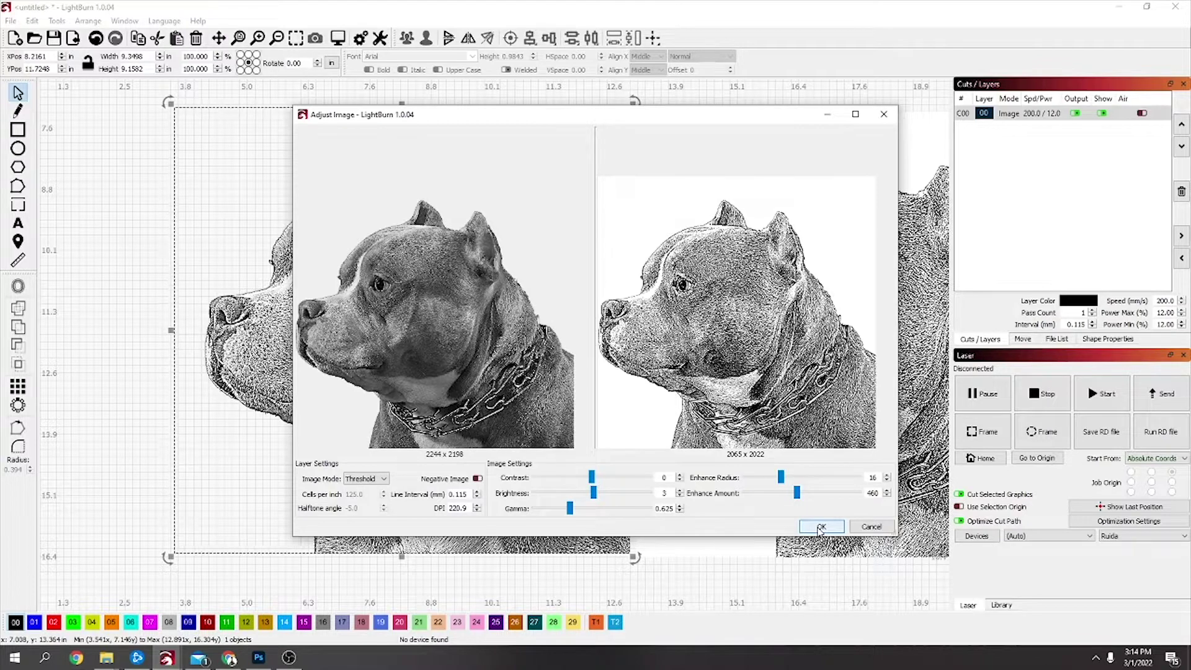
Change the grayscale dog's image mode to Dither and inspect the resulting fur texture
left_click(379, 479)
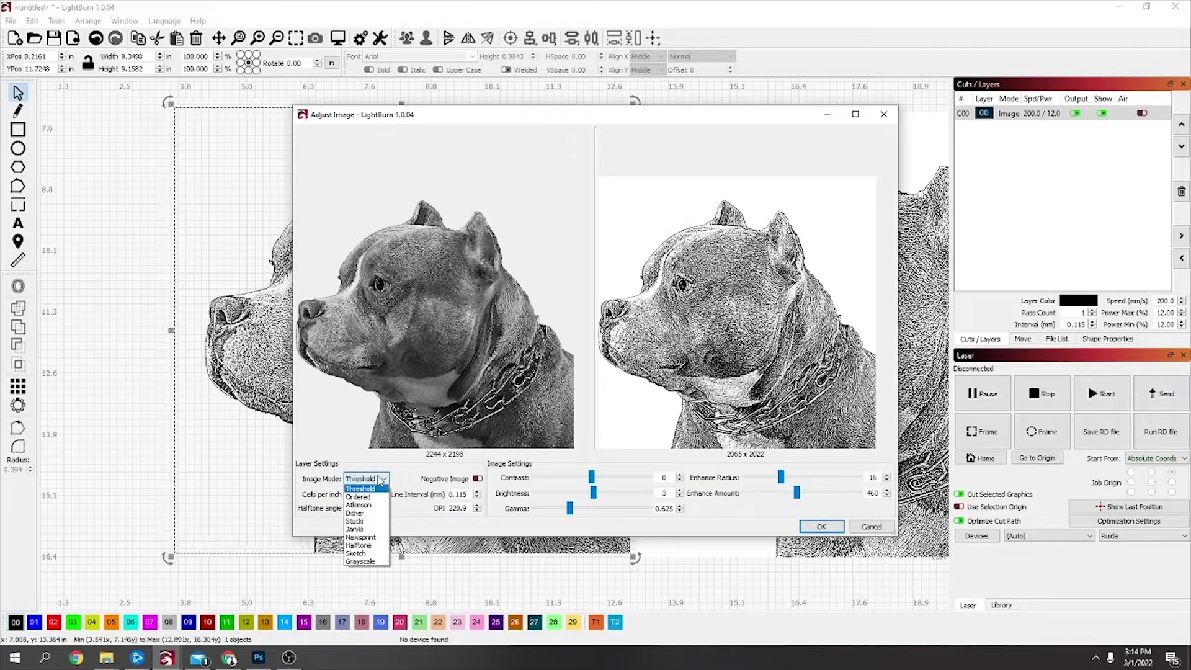
left_click(377, 514)
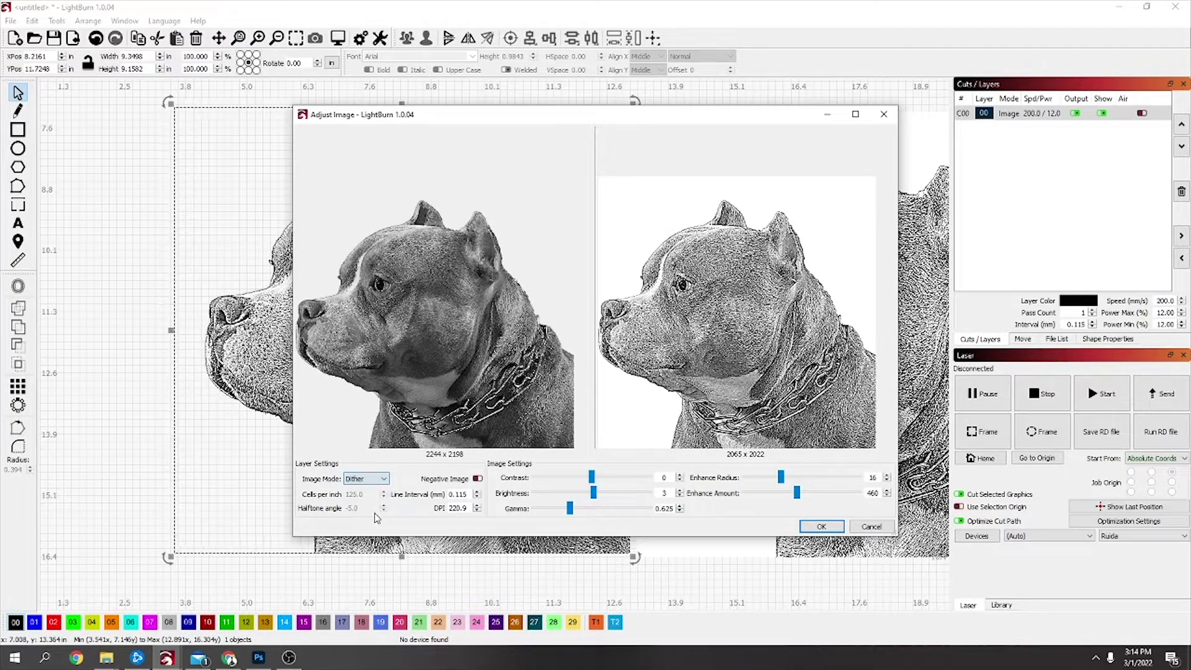
scroll(680, 339, "up", 5)
scroll(680, 340, "down", 5)
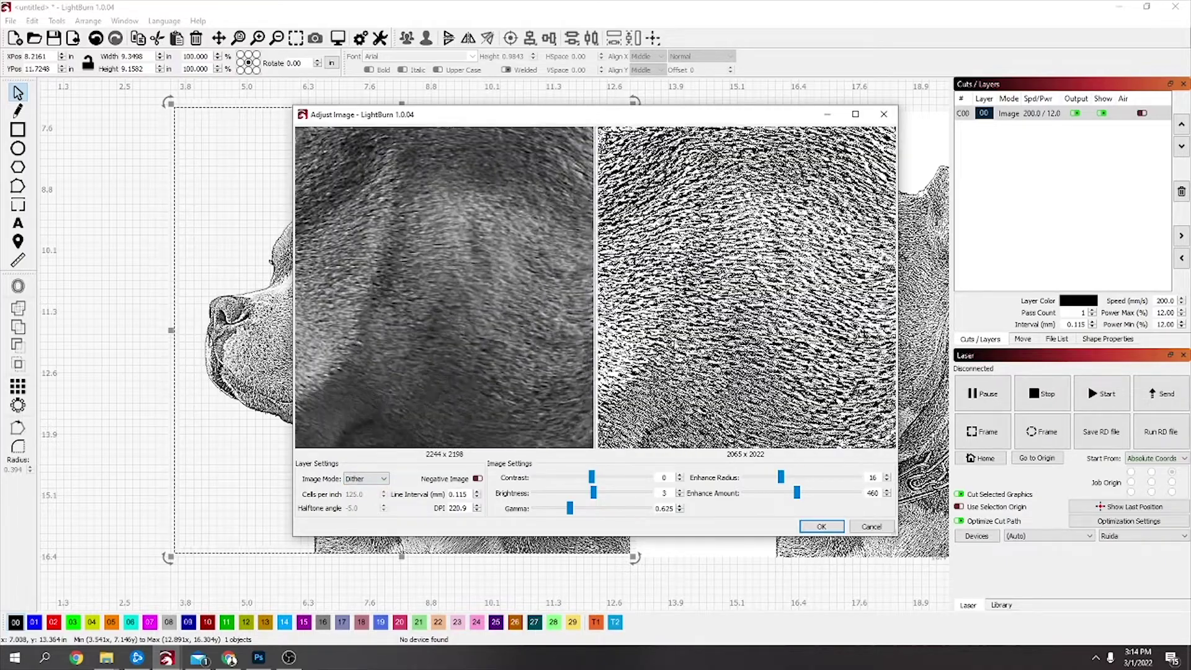
left_click(365, 479)
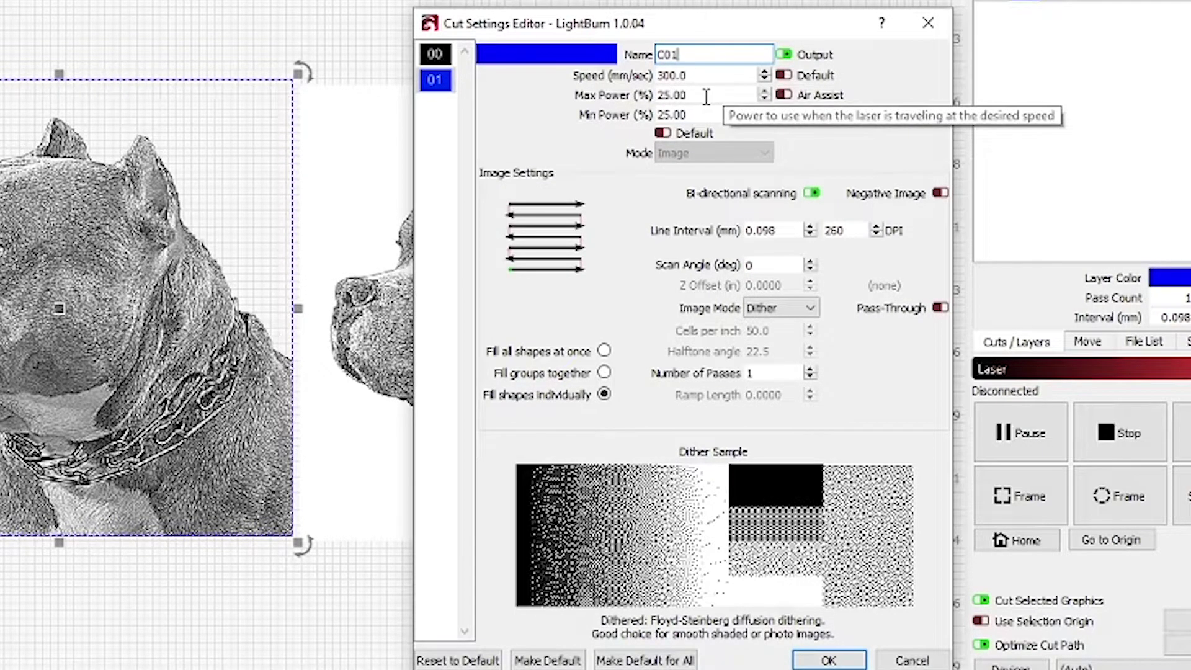
Set the minimum power of layer C01 to 0 and apply its cut settings
left_click_drag(695, 115, 596, 124)
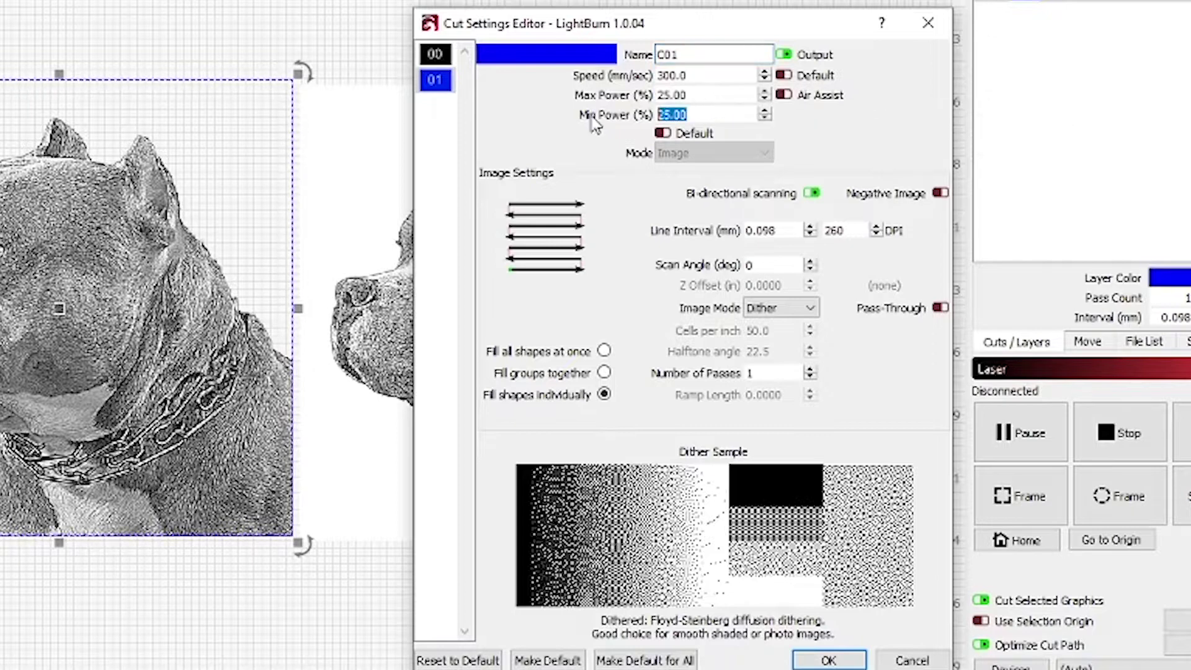
type("0")
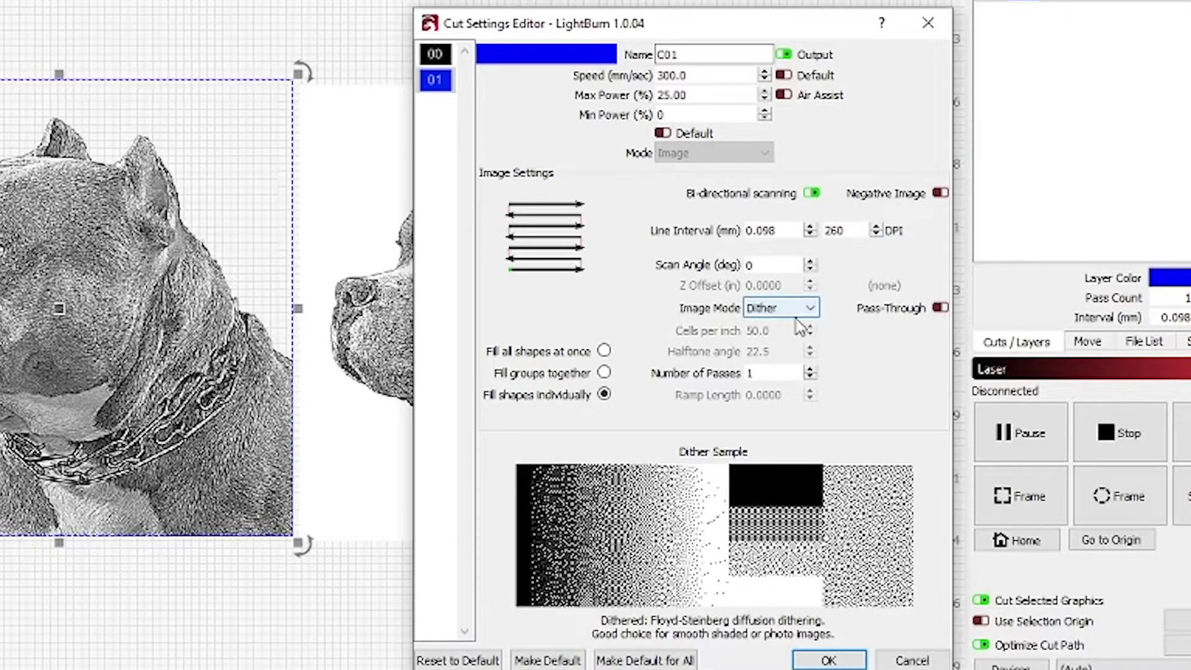
left_click(824, 661)
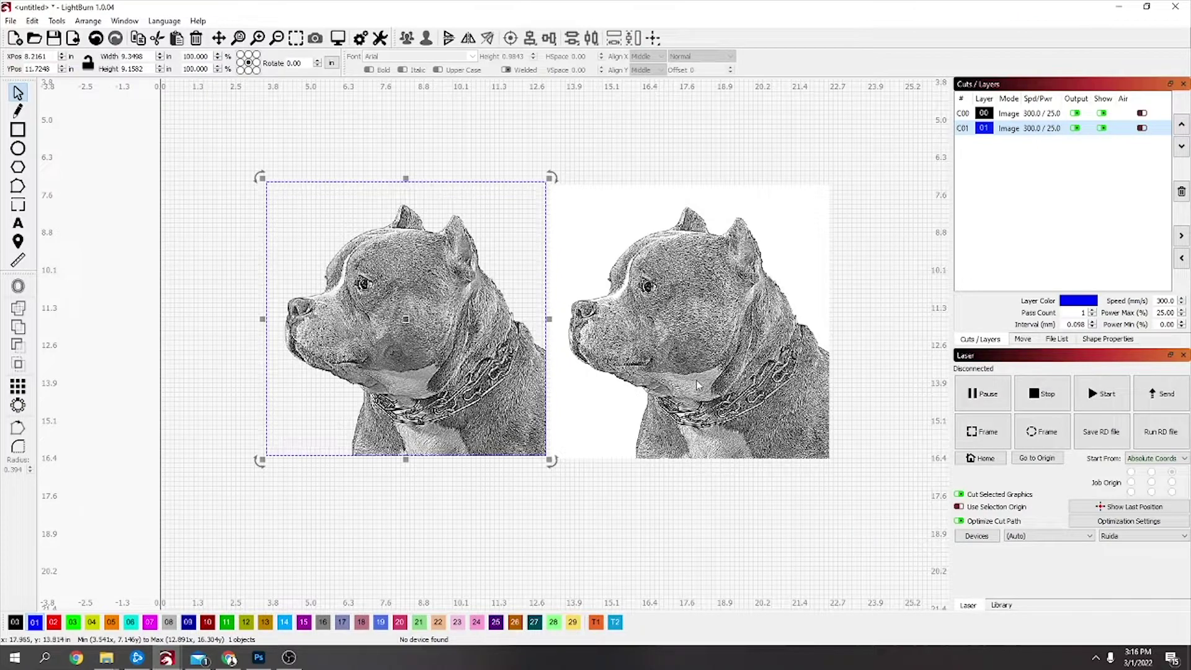
In the cut settings of the pre-dithered dog's layer C00, set the resolution to 260 DPI, keeping Pass-Through enabled
left_click(672, 357)
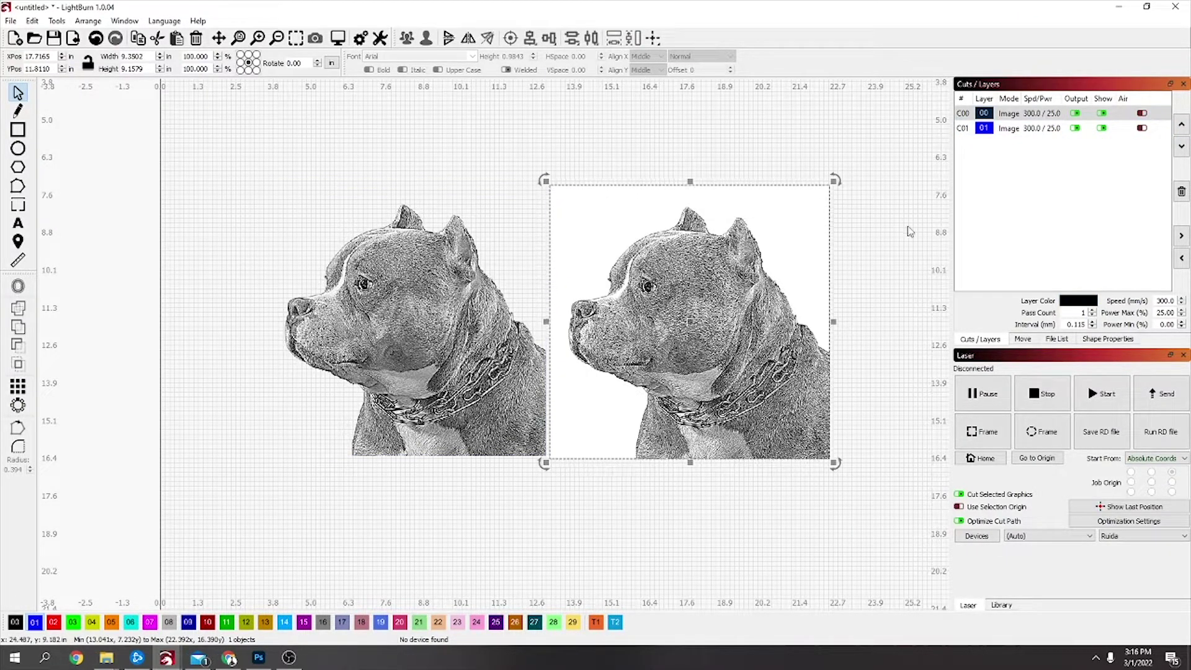
double_click(1042, 118)
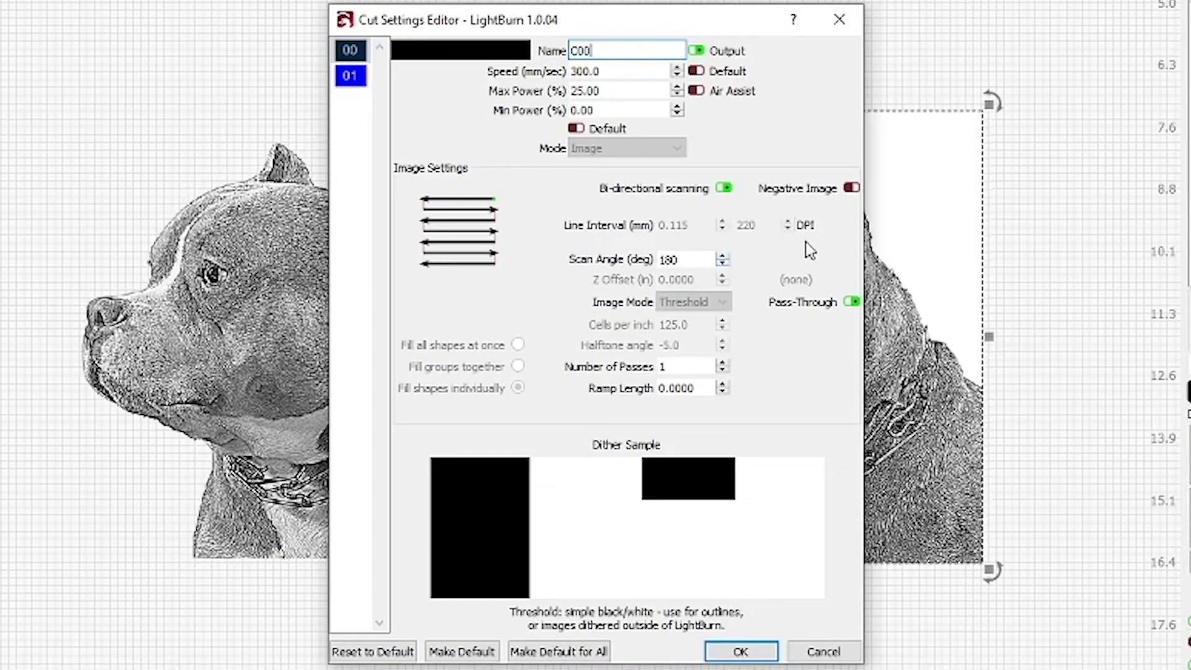
left_click(853, 302)
type("260")
left_click(852, 303)
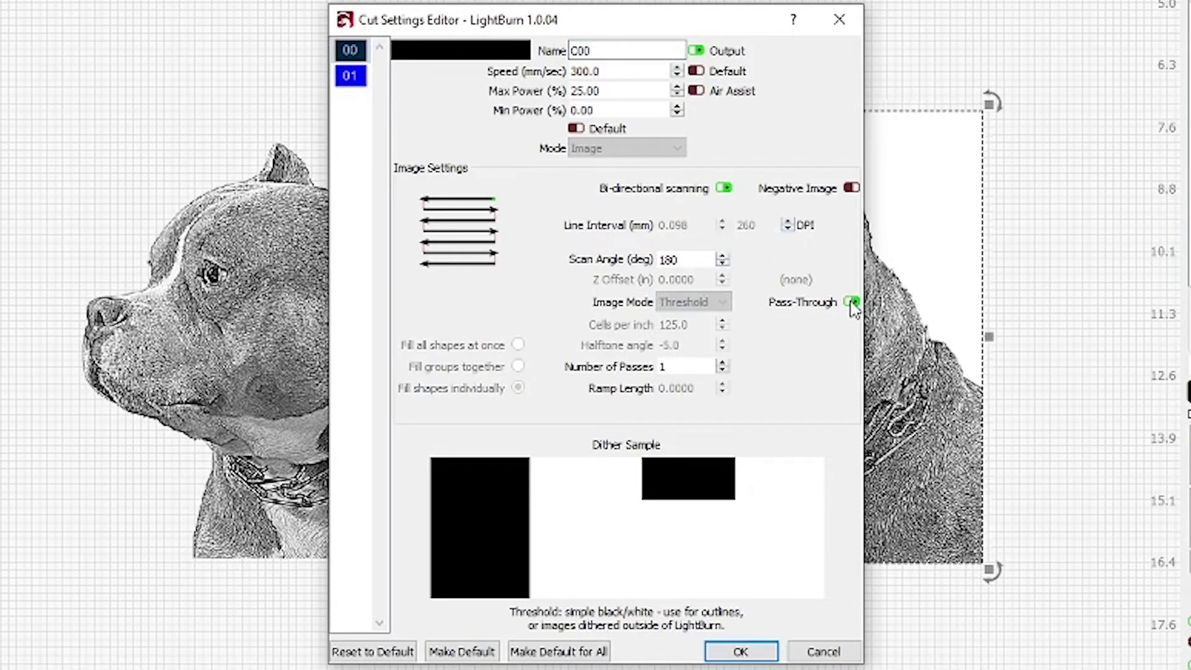
Set the scan angle of layer C00 to 0 degrees and apply its cut settings
left_click_drag(693, 259, 600, 256)
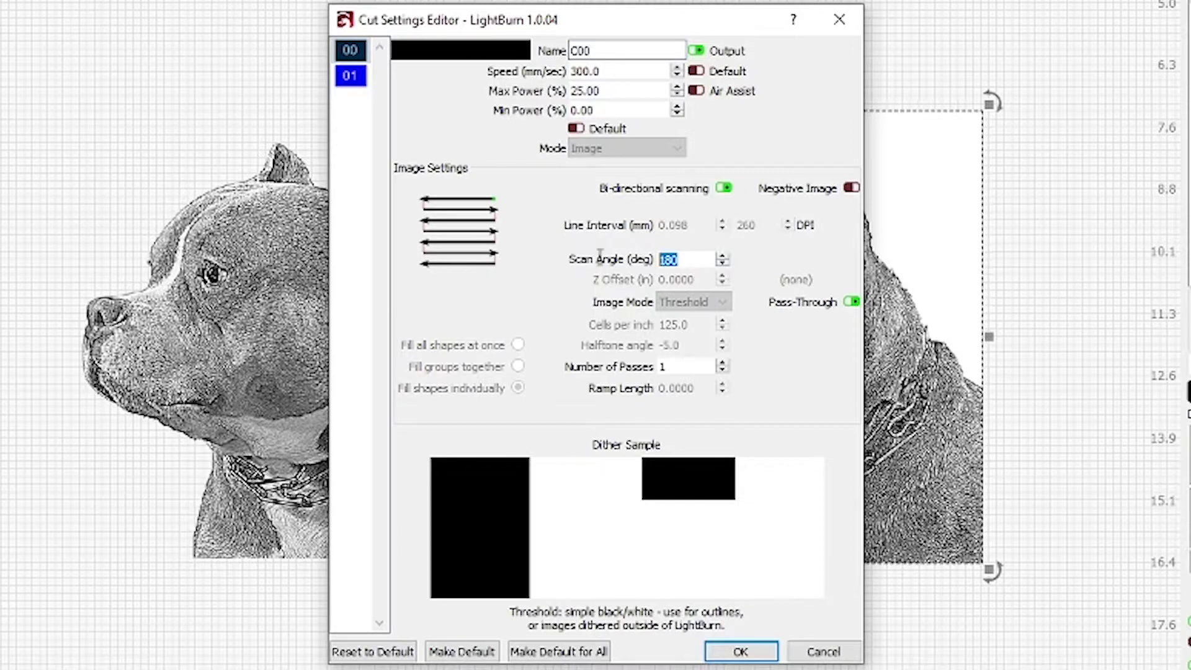
type("0")
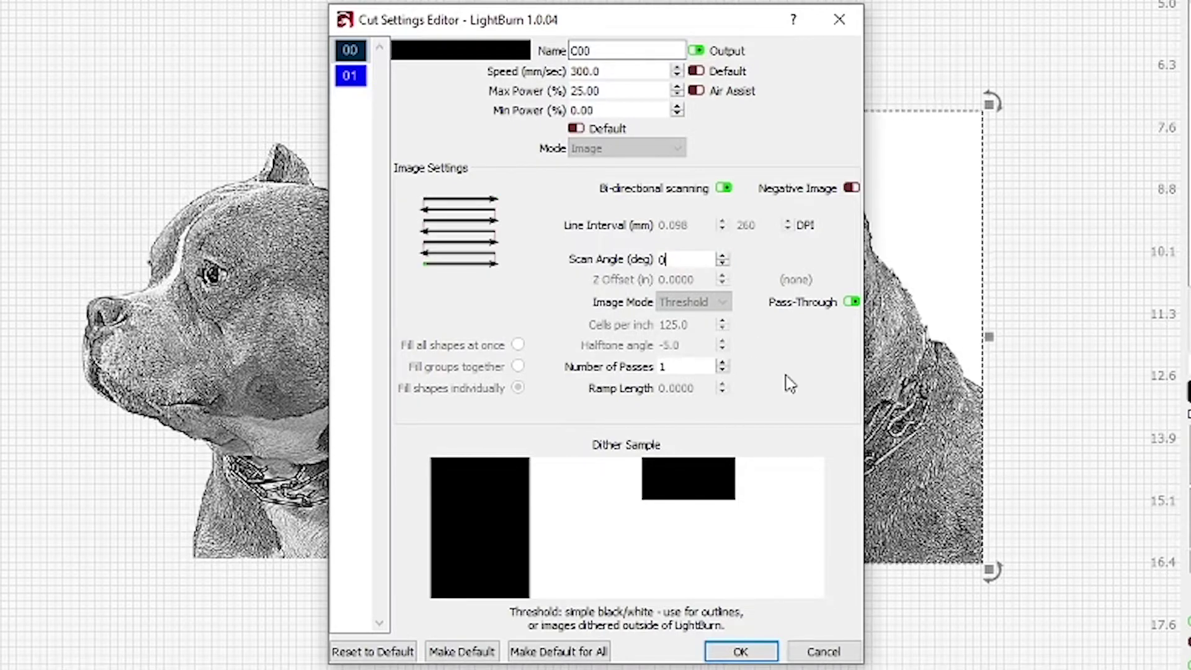
left_click(738, 651)
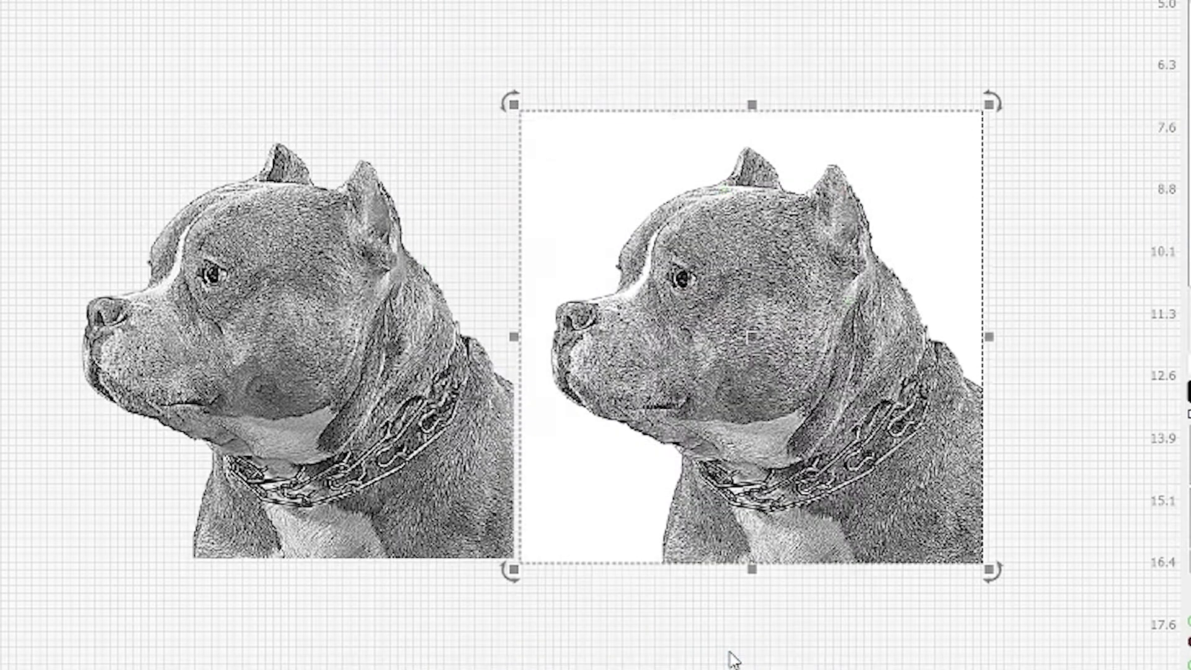
Preview the engraving of both dog images together and compare their fur detail up close and in full view, closing the preview when done
left_click_drag(651, 146, 392, 279)
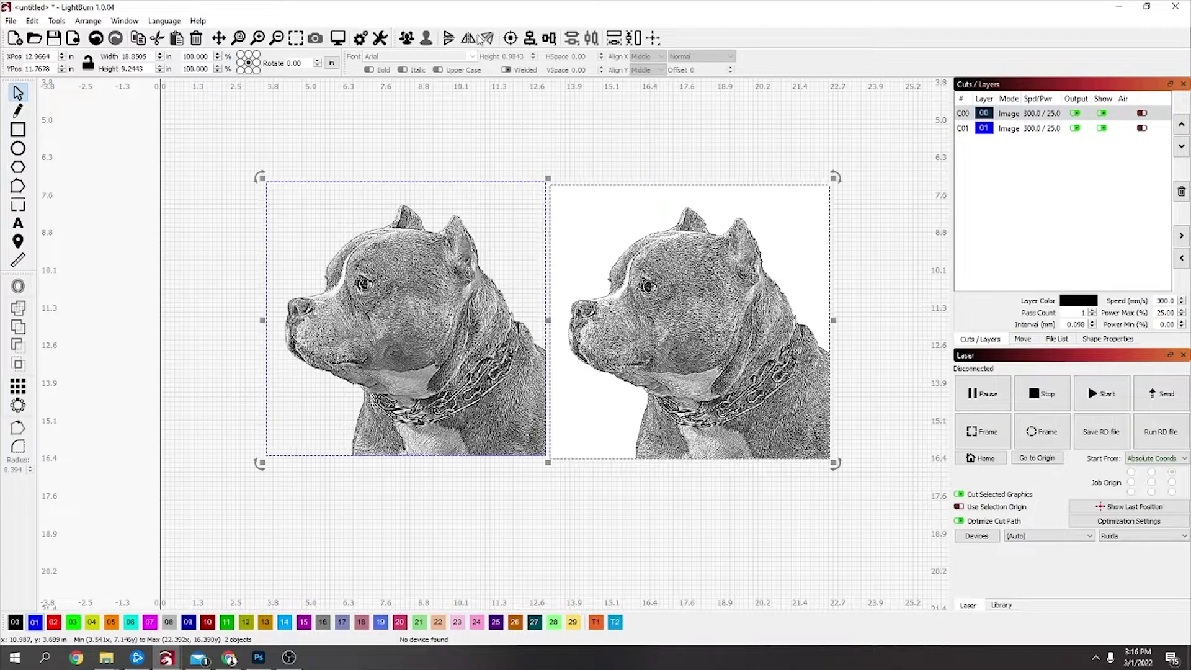
key("alt+p")
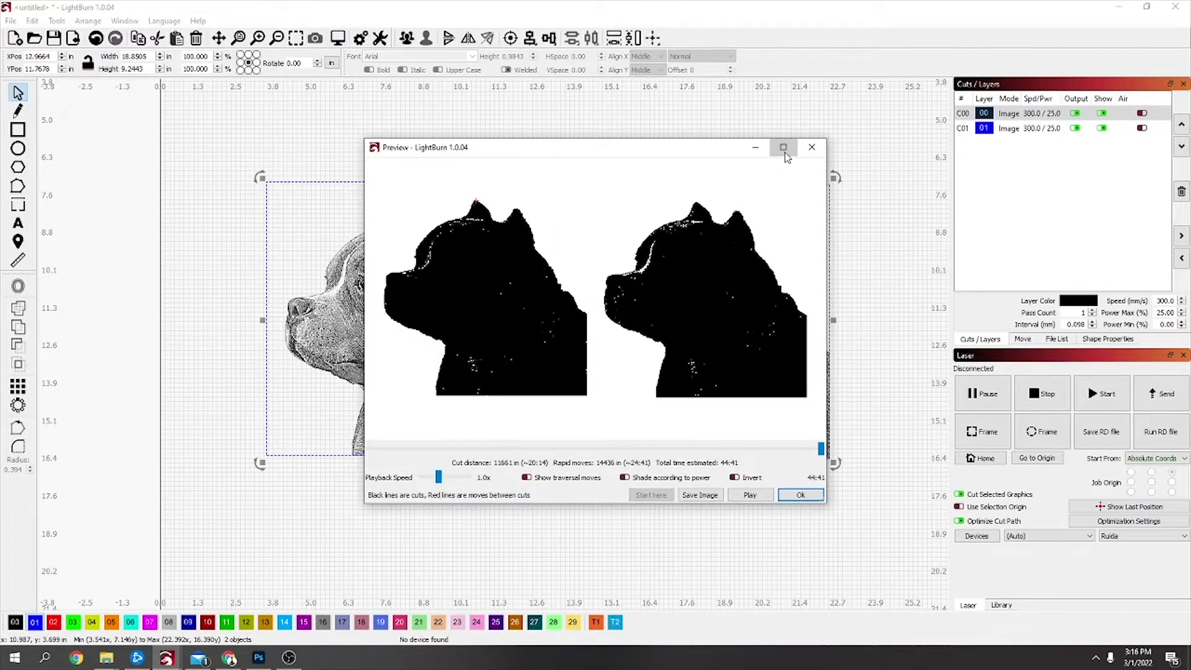
left_click(783, 147)
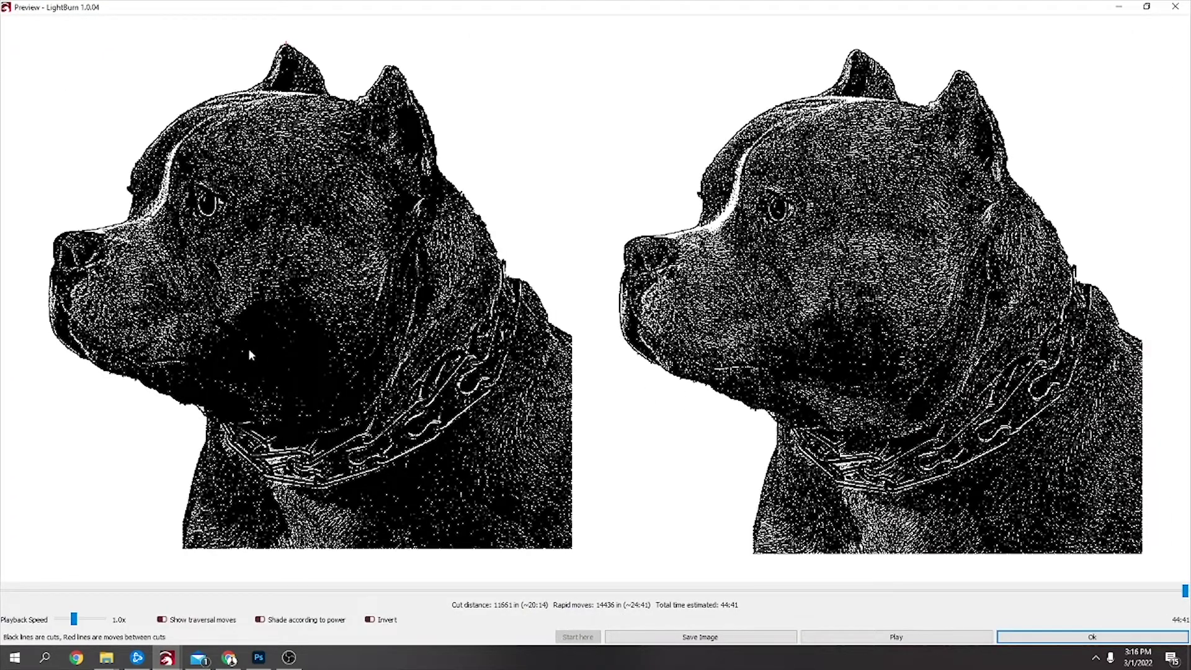
scroll(257, 354, "up", 5)
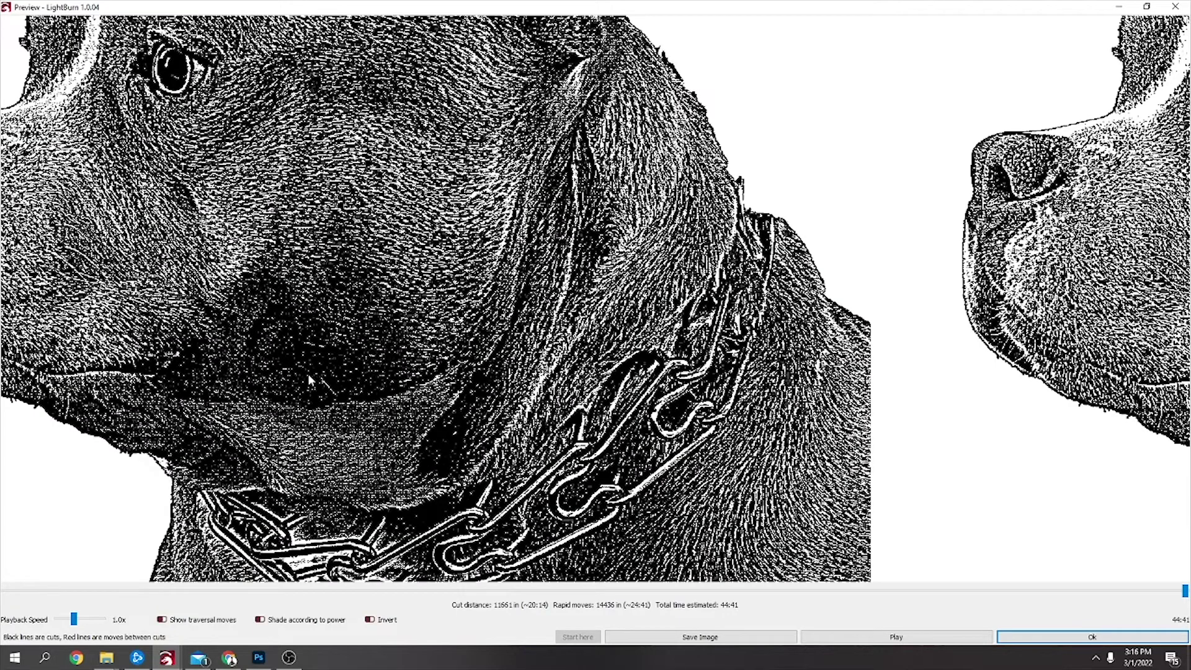
scroll(309, 375, "down", 5)
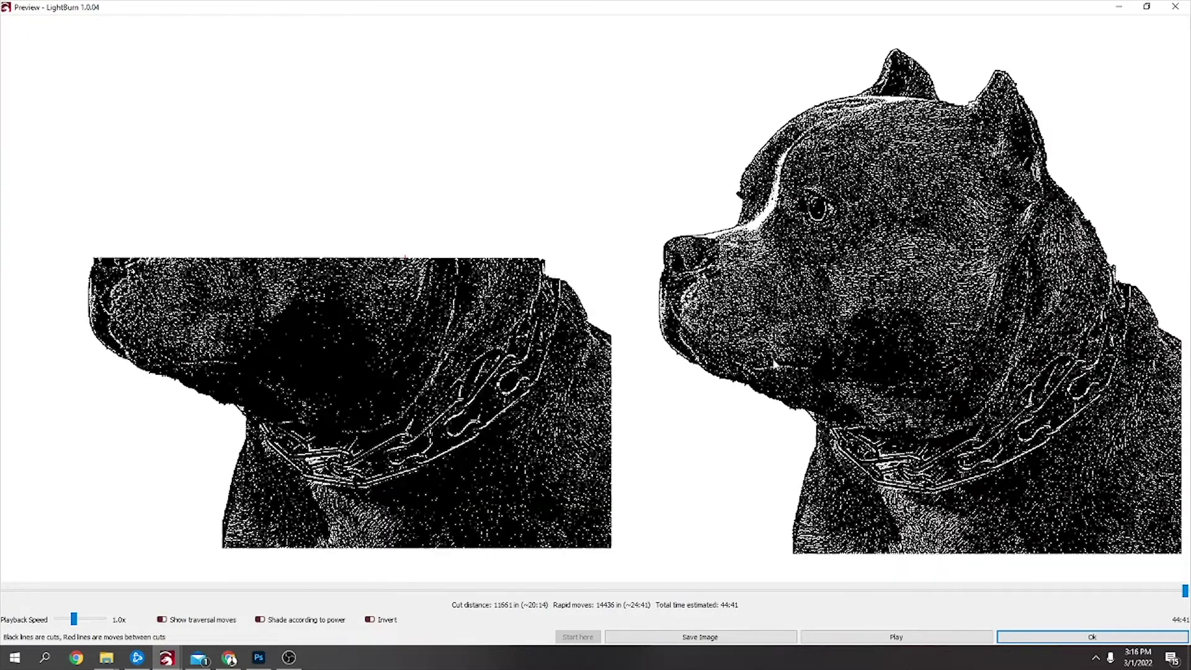
scroll(1057, 149, "down", 1)
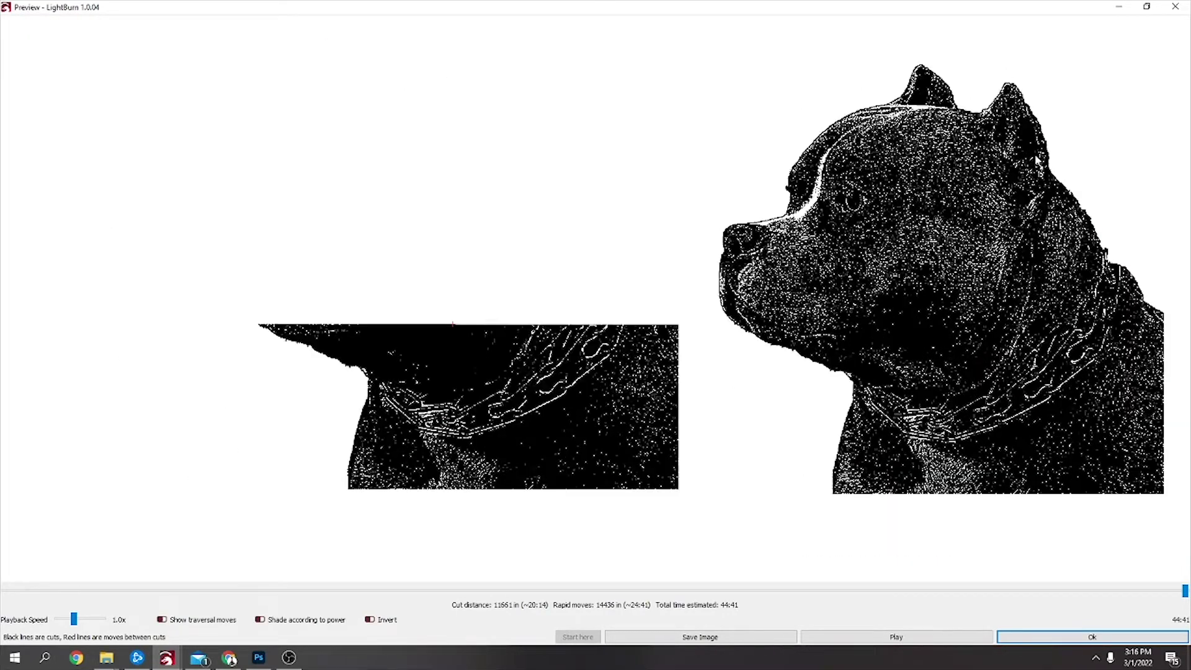
left_click(1175, 7)
Adjust the grayscale dog image by raising its brightness to 14 and apply the change
right_click(395, 334)
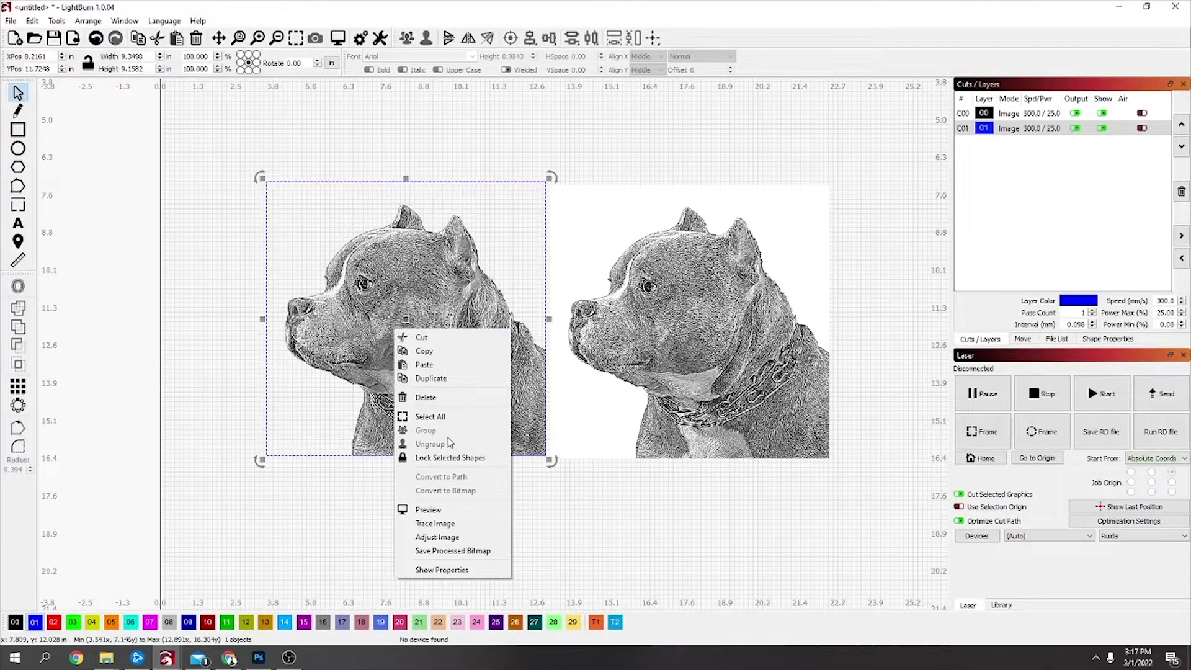
left_click(437, 536)
scroll(474, 352, "up", 1)
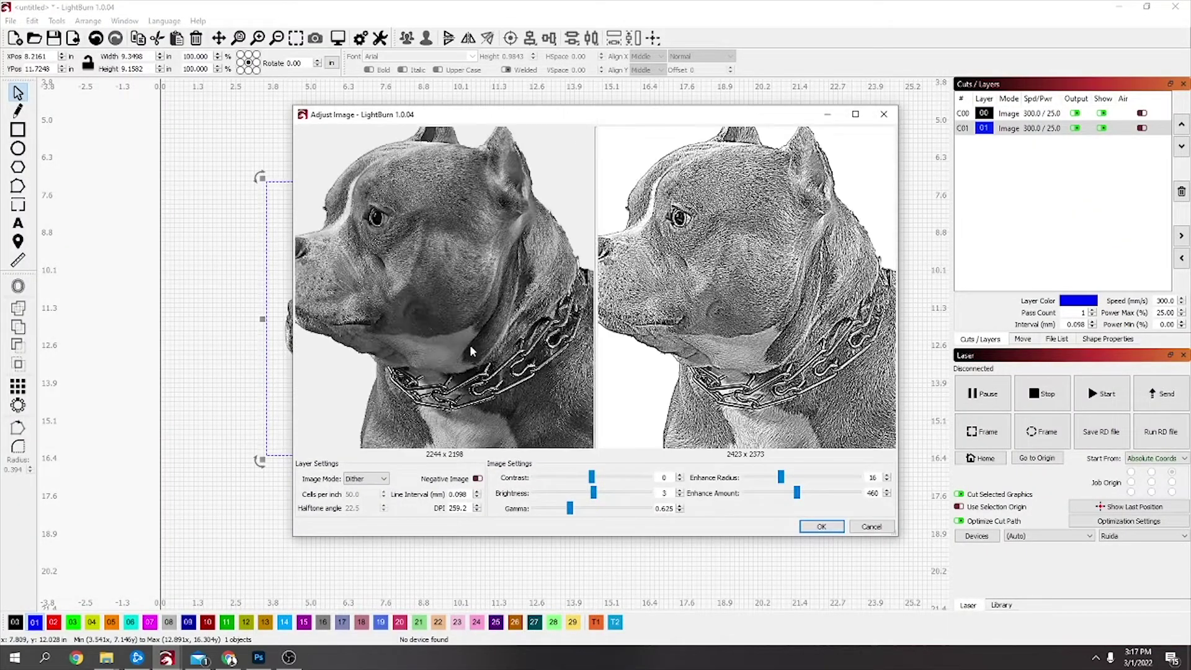
scroll(742, 354, "up", 3)
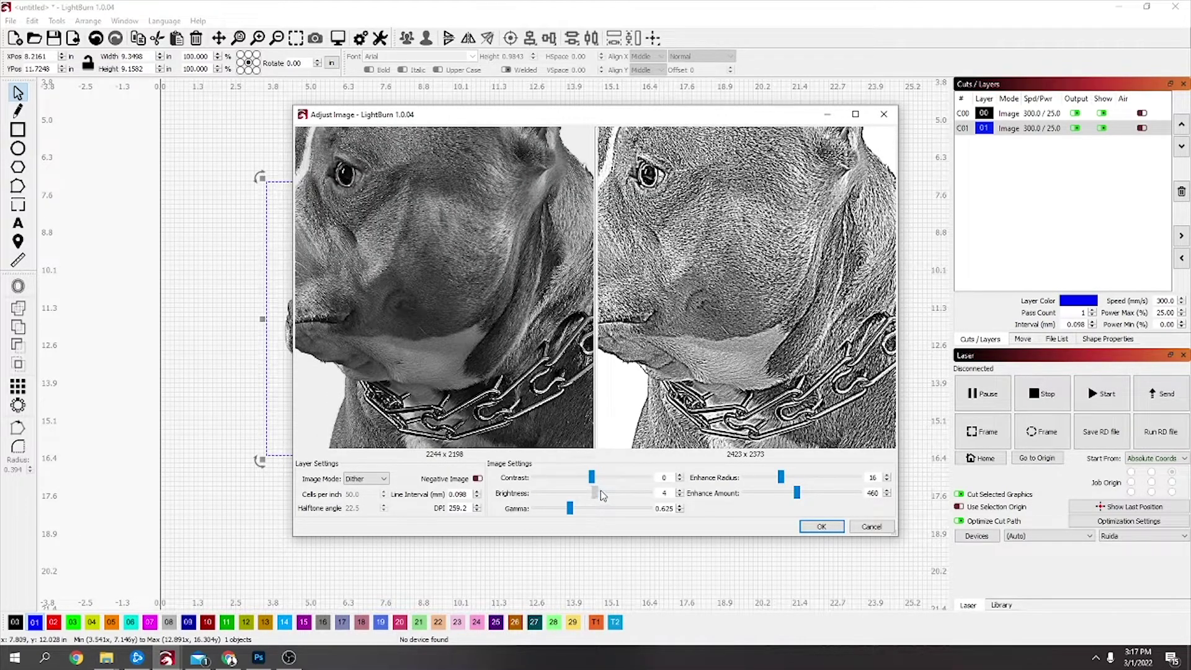
left_click_drag(601, 495, 605, 499)
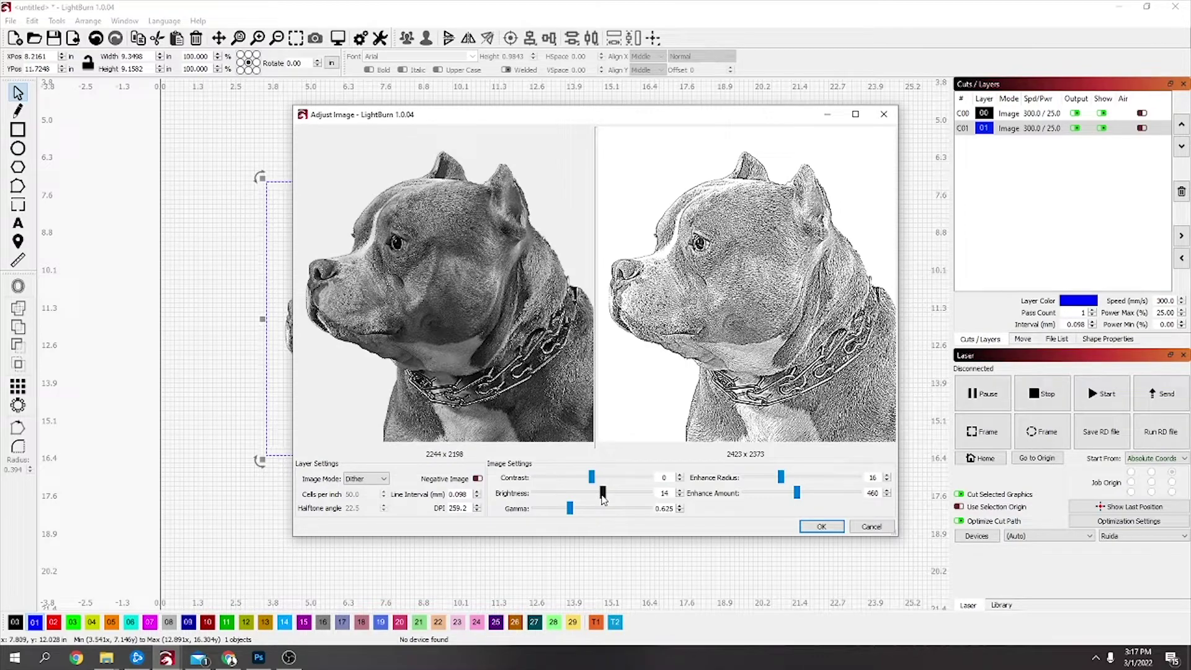
left_click(819, 527)
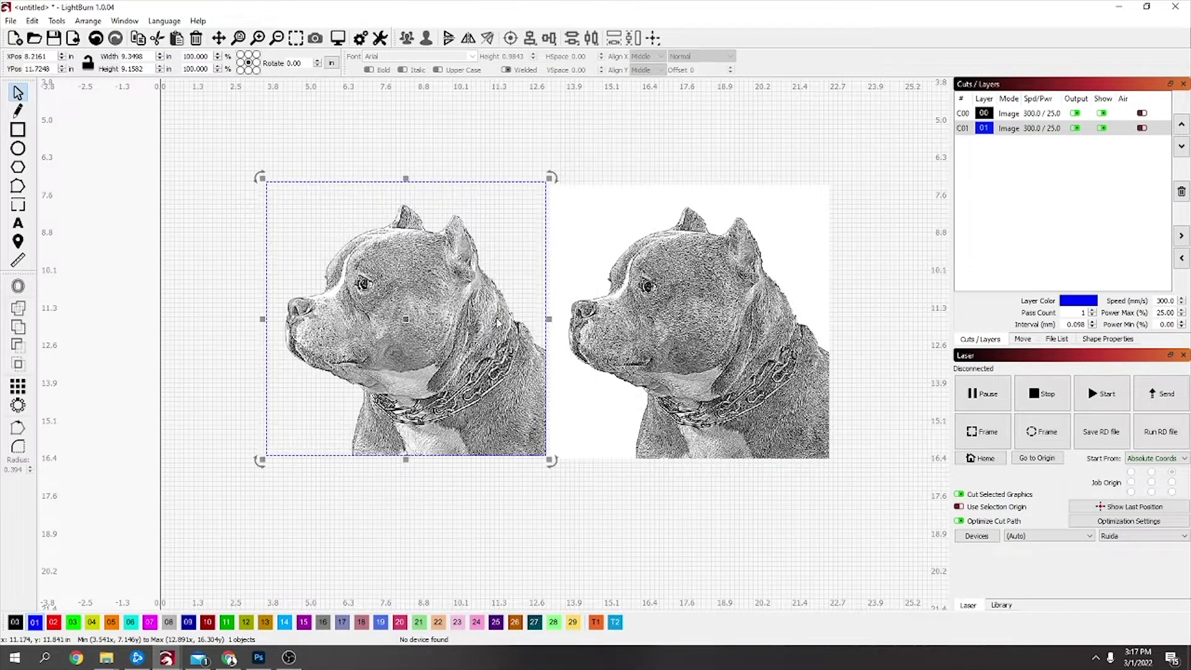
Preview the engraving of the grayscale dog alone, examine the scan lines around its cheek, and close the preview
left_click(337, 38)
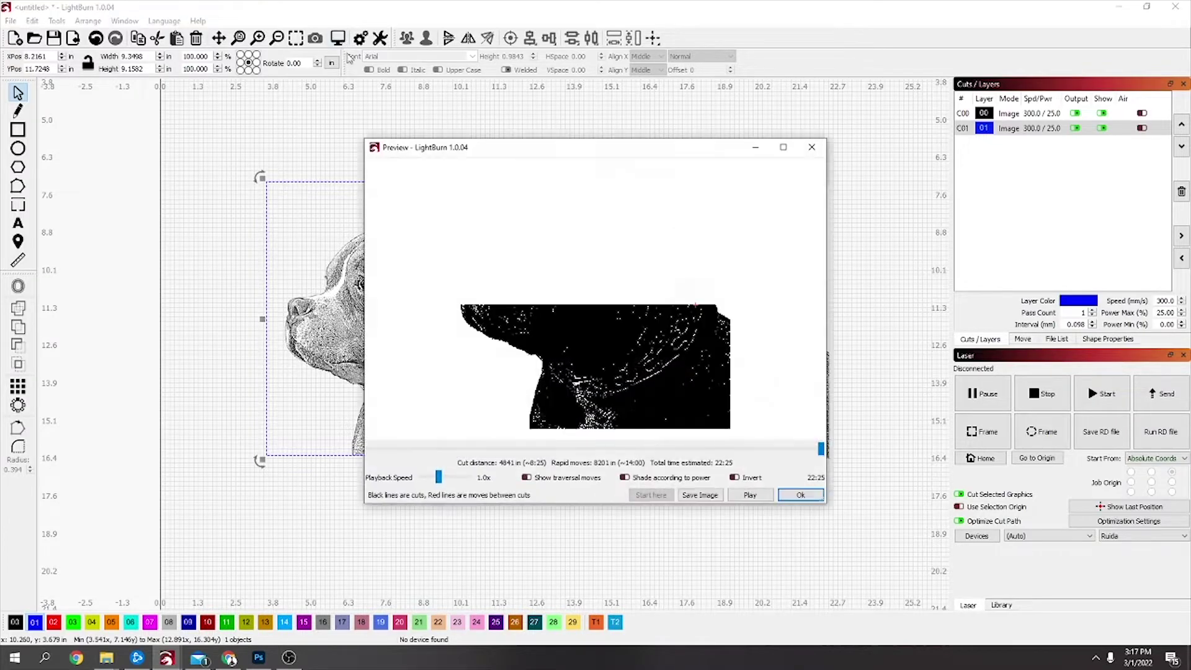
left_click(783, 147)
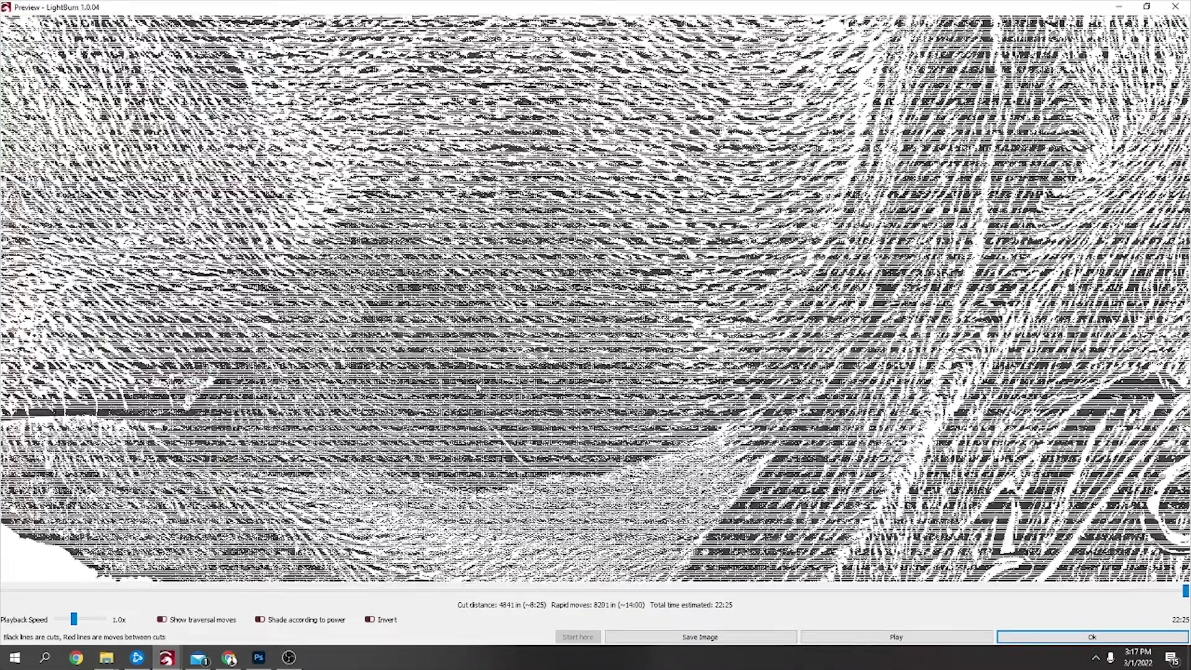
key("Escape")
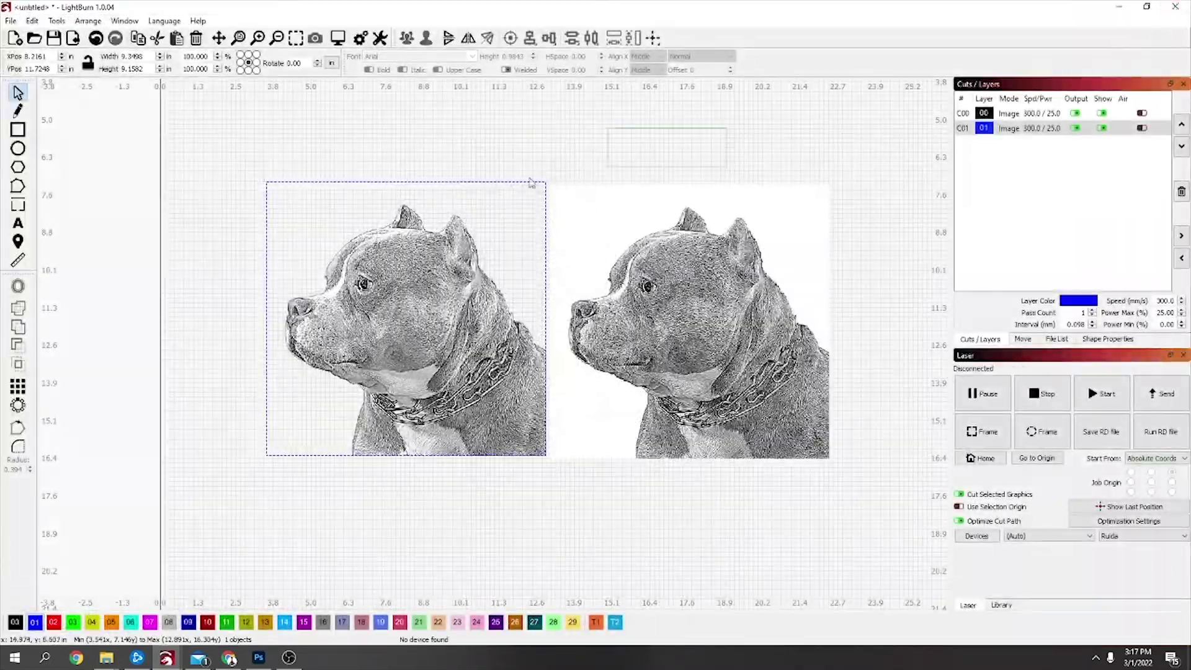
Preview both dogs' engravings and examine the scan lines around the face and chain collar up close
key("alt+p")
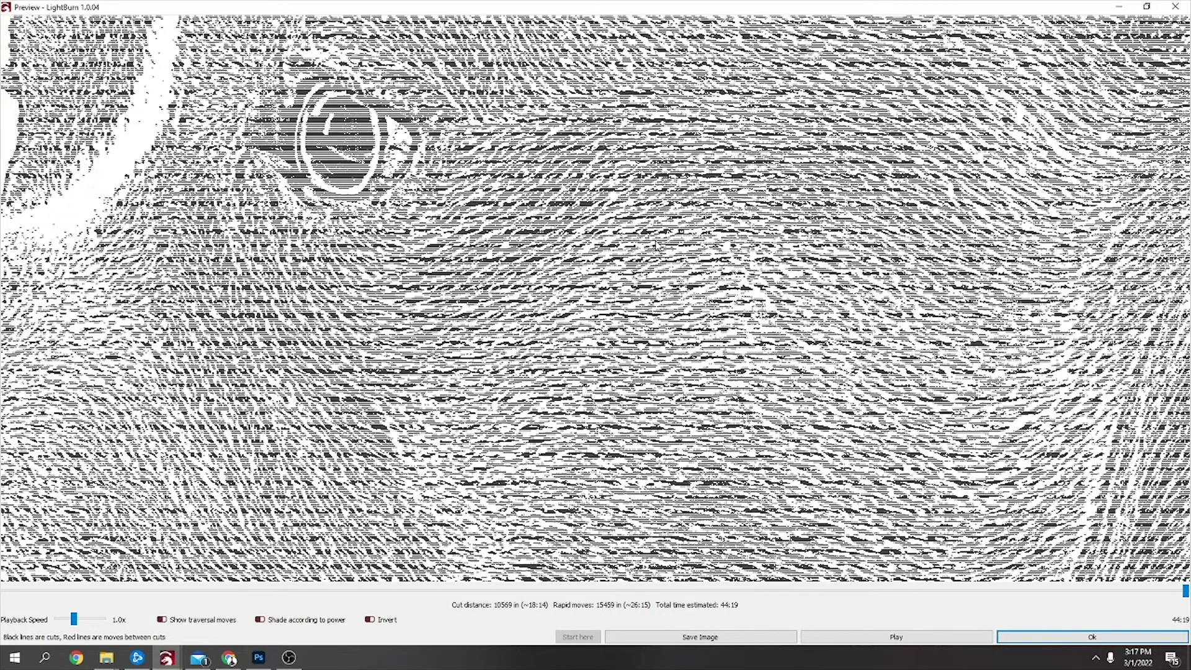
scroll(655, 242, "down", 3)
scroll(474, 369, "down", 2)
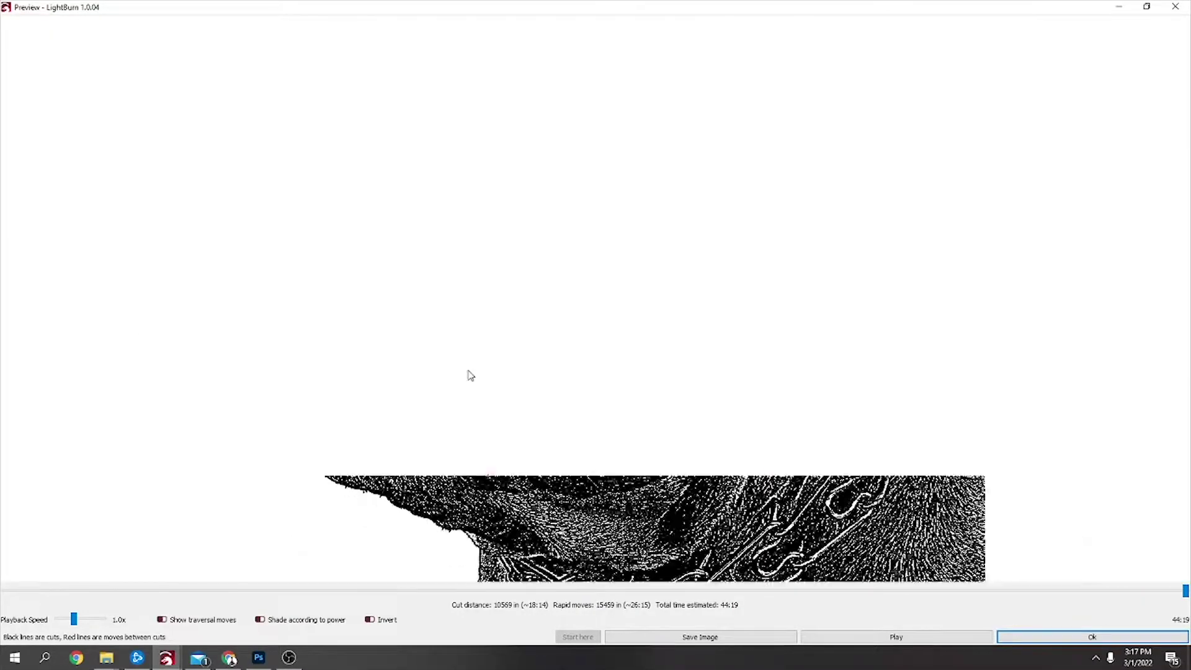
left_click_drag(575, 404, 590, 242)
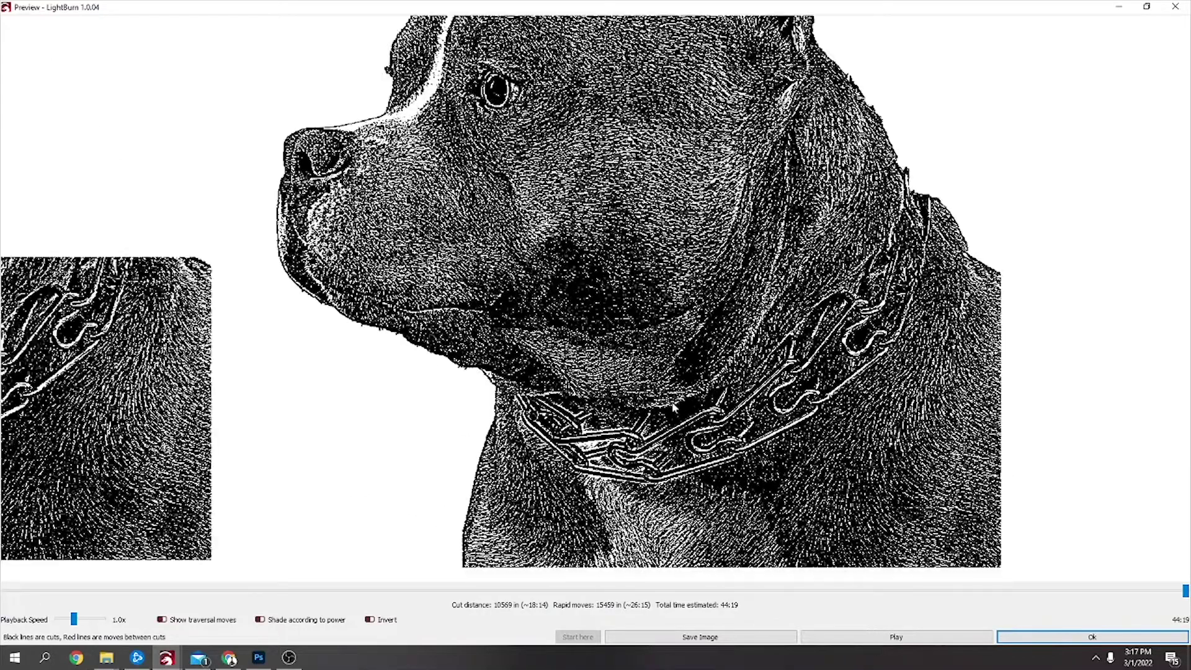
scroll(687, 403, "up", 6)
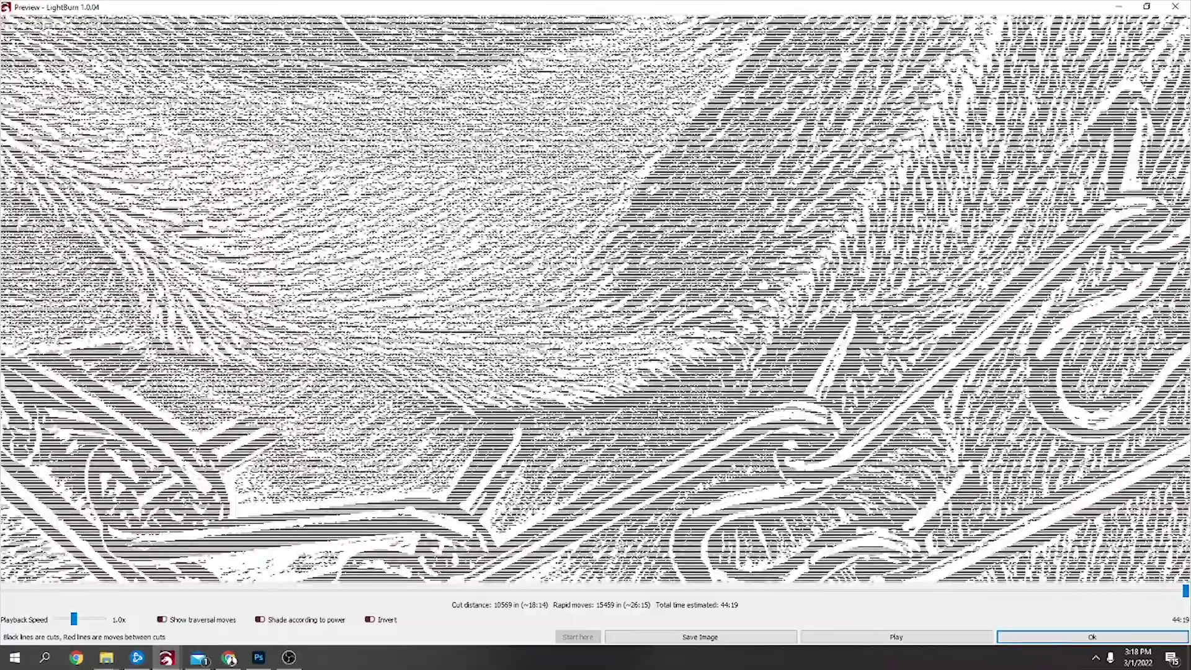
Compare the cheek, fur and collar of the two dogs side by side in the engraving preview, and close it
scroll(659, 414, "down", 5)
scroll(380, 391, "down", 4)
left_click_drag(381, 391, 583, 388)
scroll(345, 408, "up", 1)
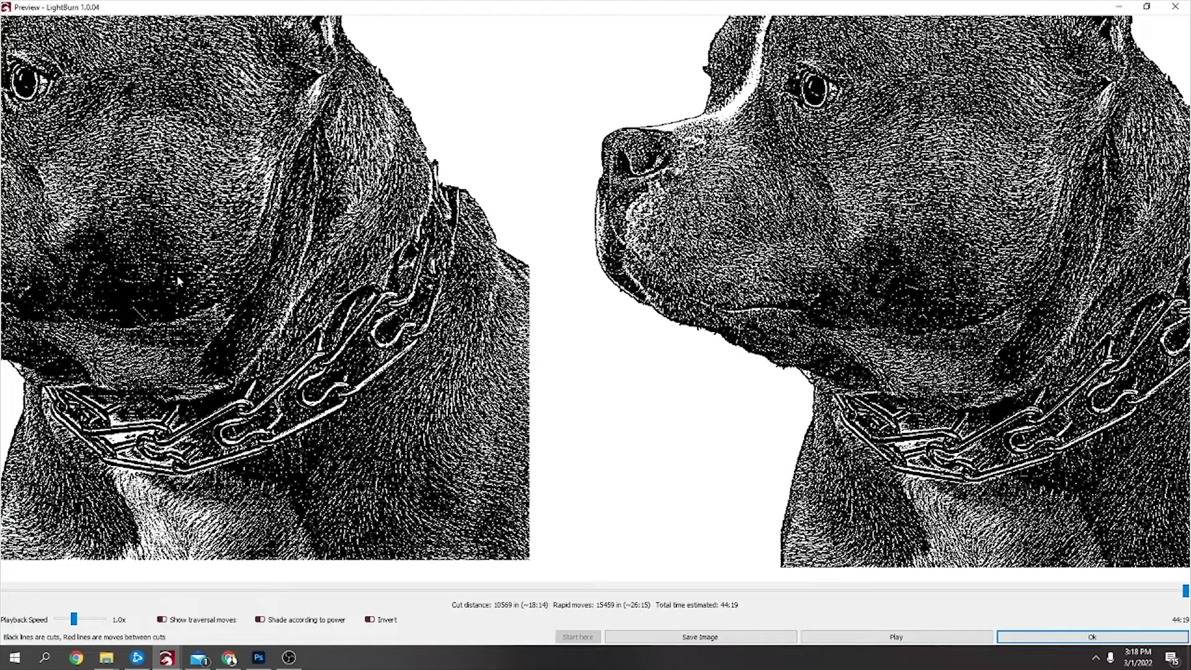
scroll(138, 246, "up", 5)
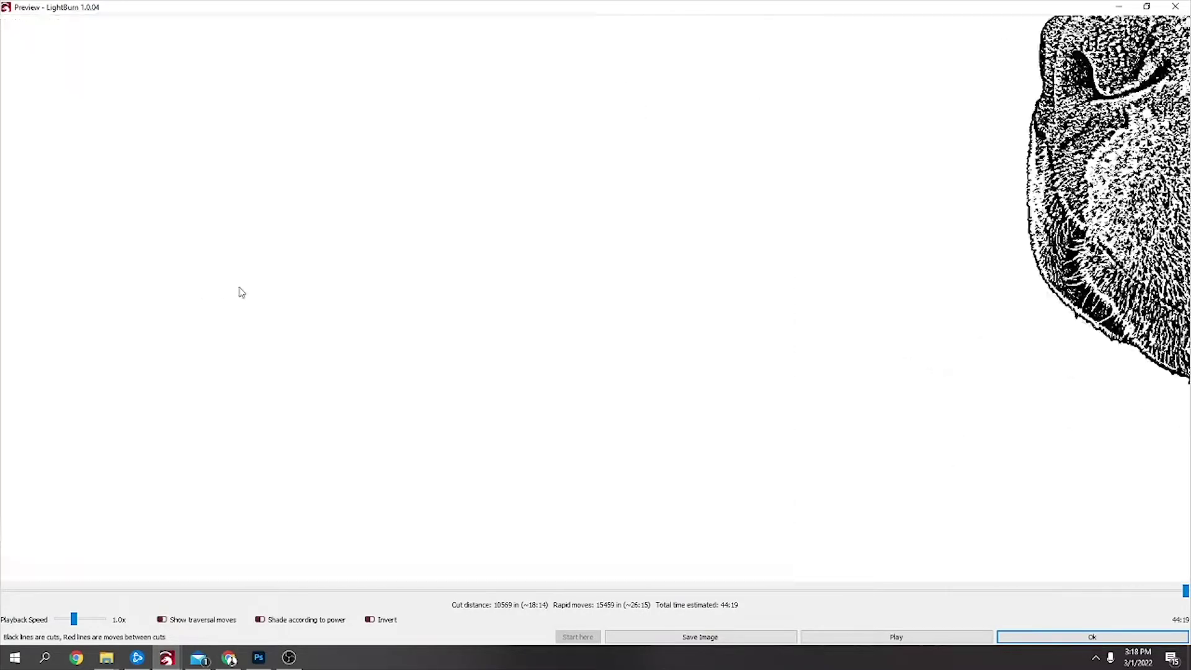
scroll(490, 372, "down", 2)
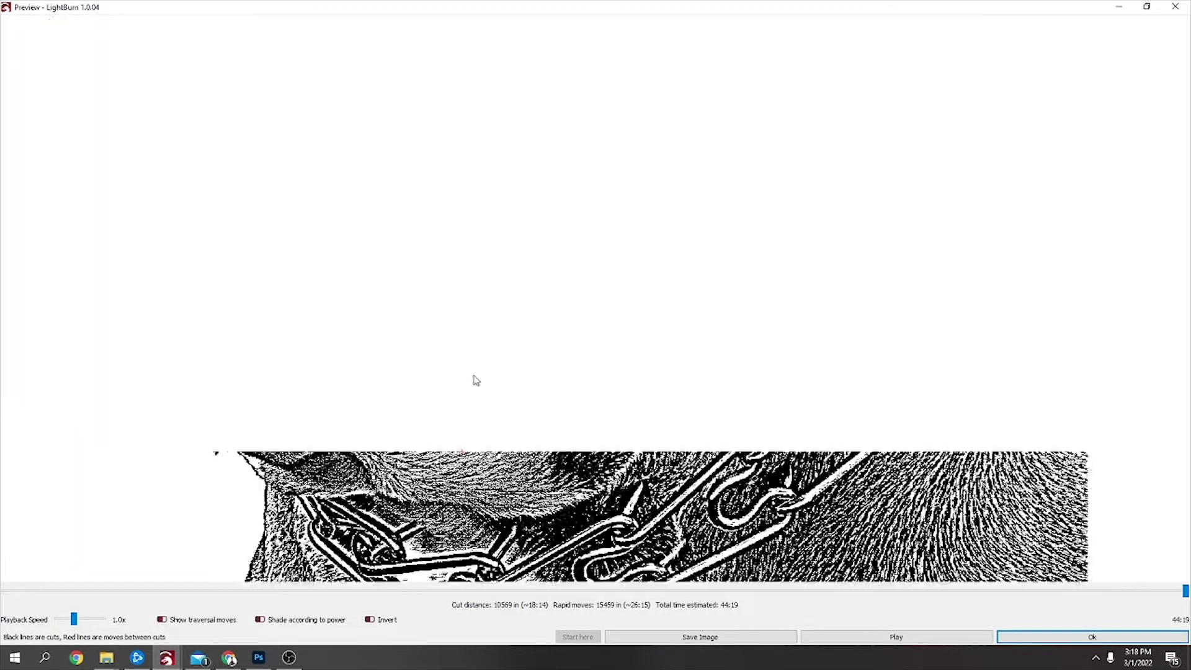
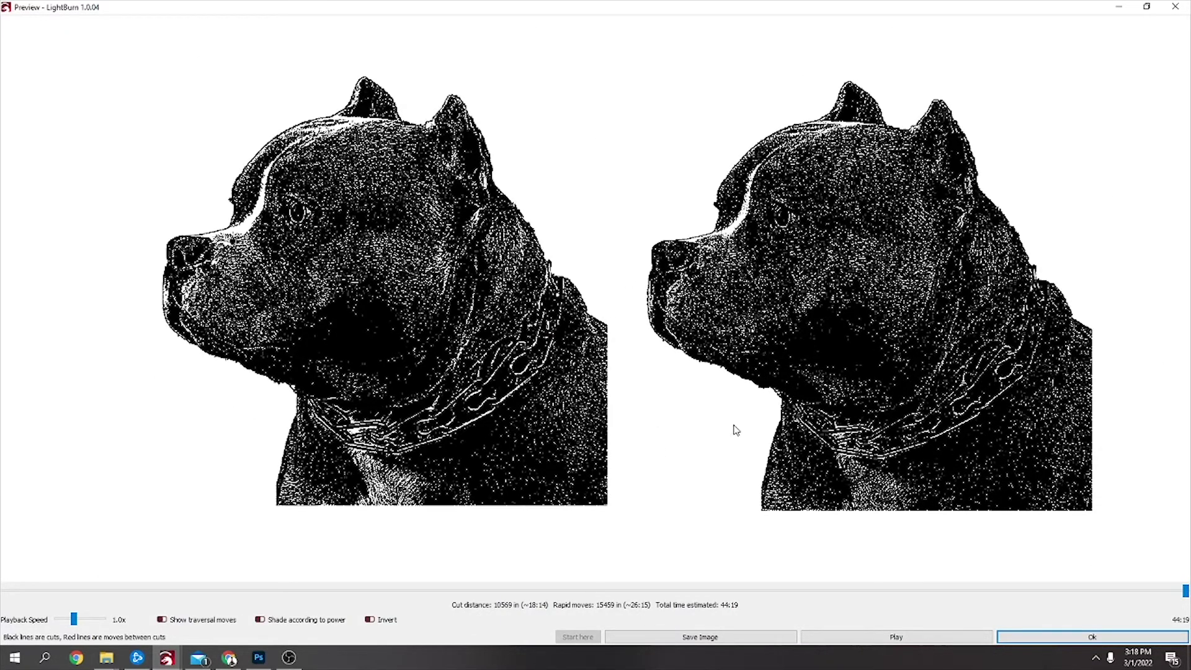
left_click(1176, 6)
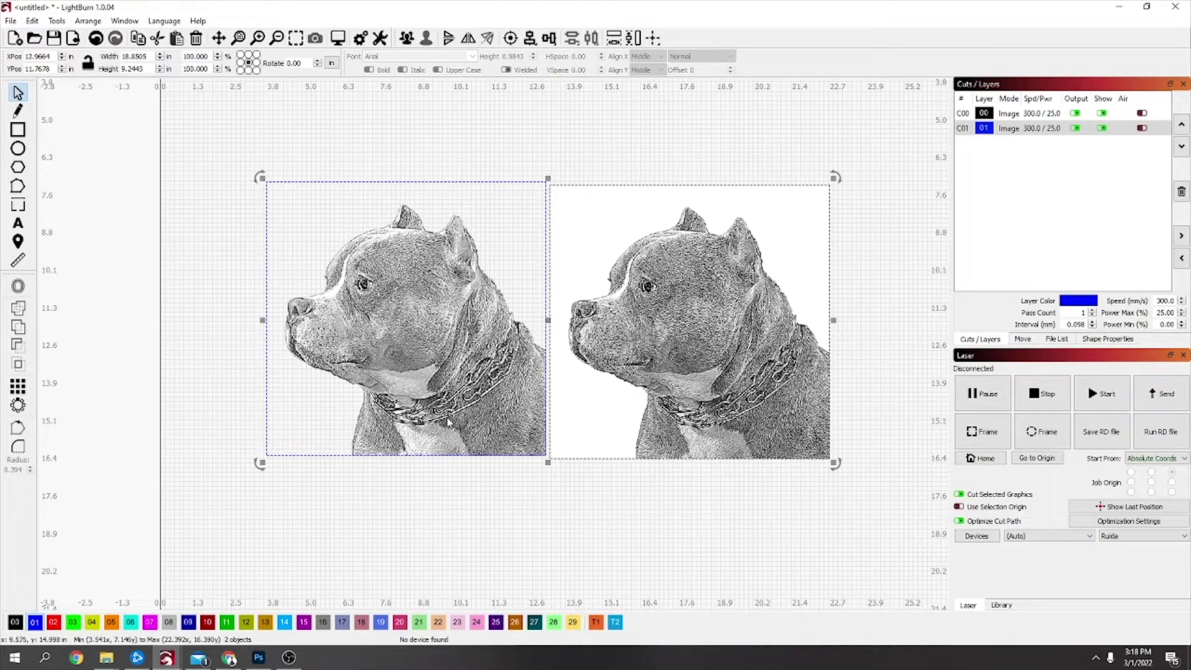
scroll(414, 321, "up", 5)
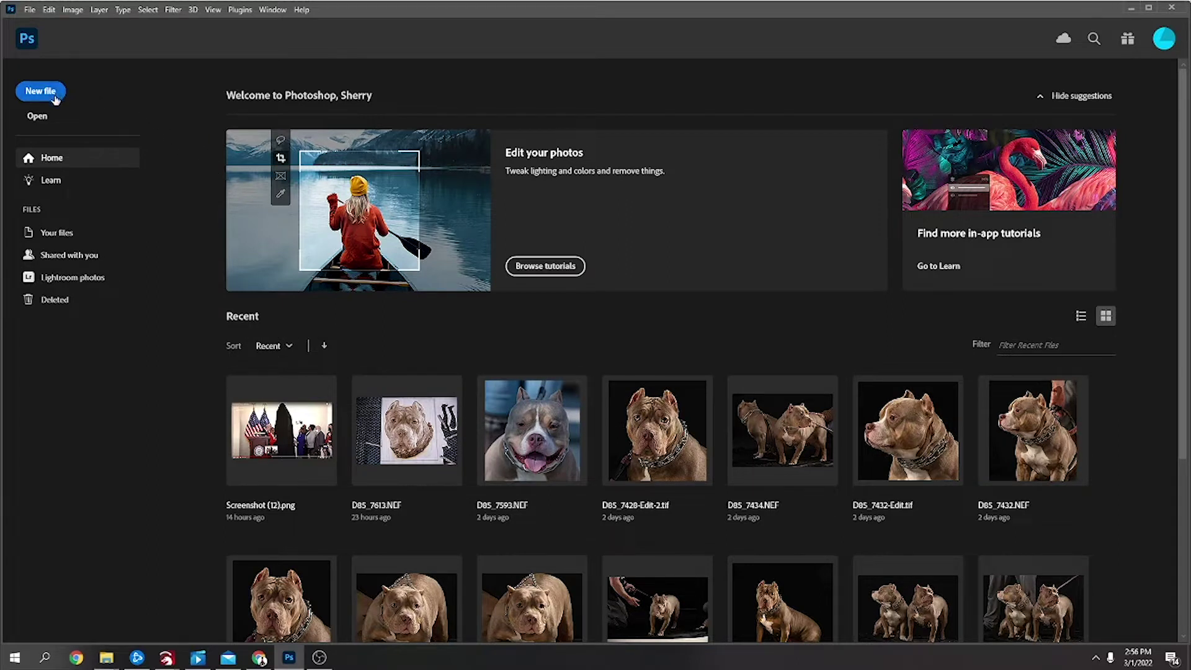
In Photoshop, open the photo D85_7428-Edit-2 from the dog photo folder on New Volume (F:)
left_click(38, 118)
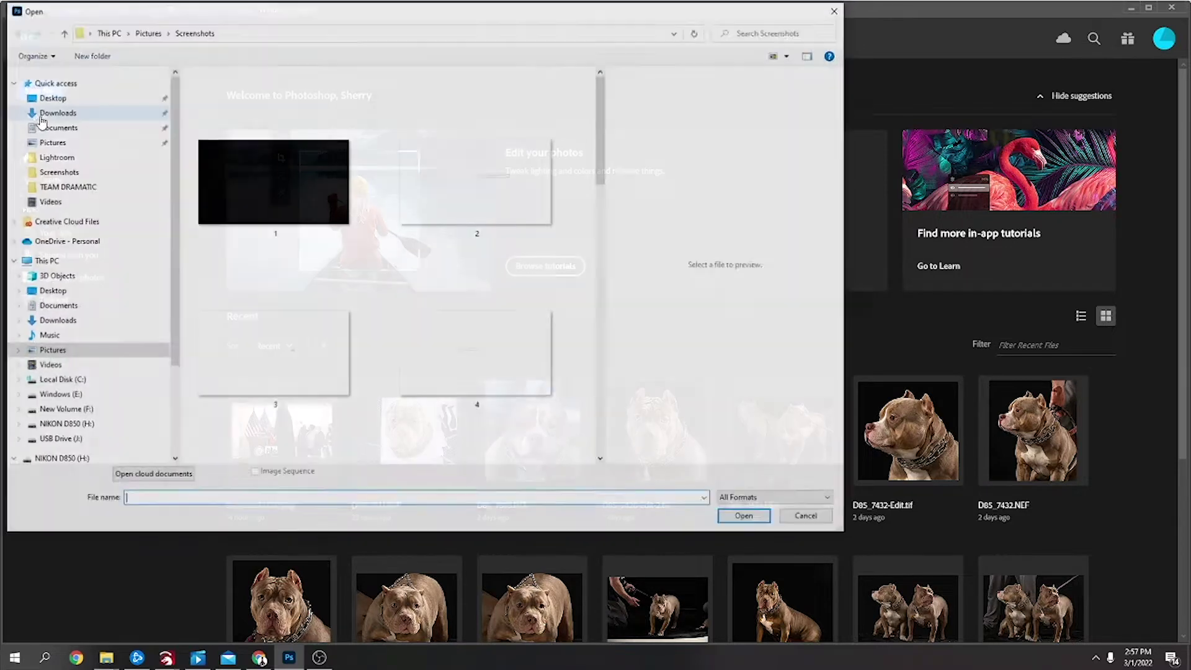
left_click(64, 409)
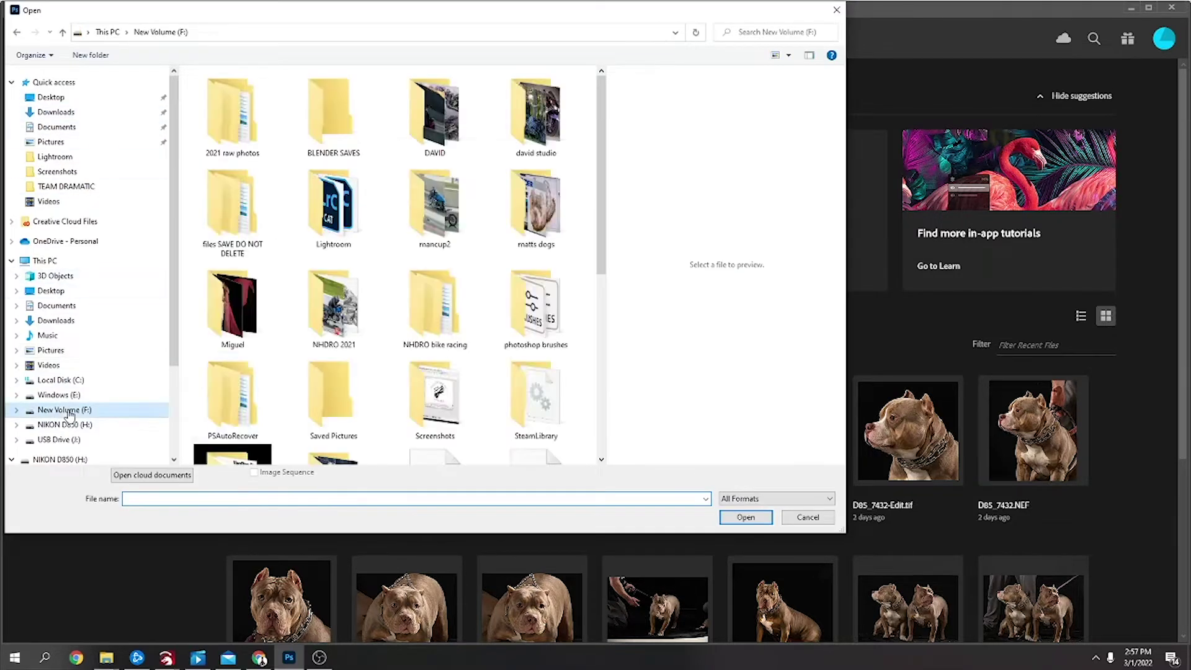
double_click(437, 301)
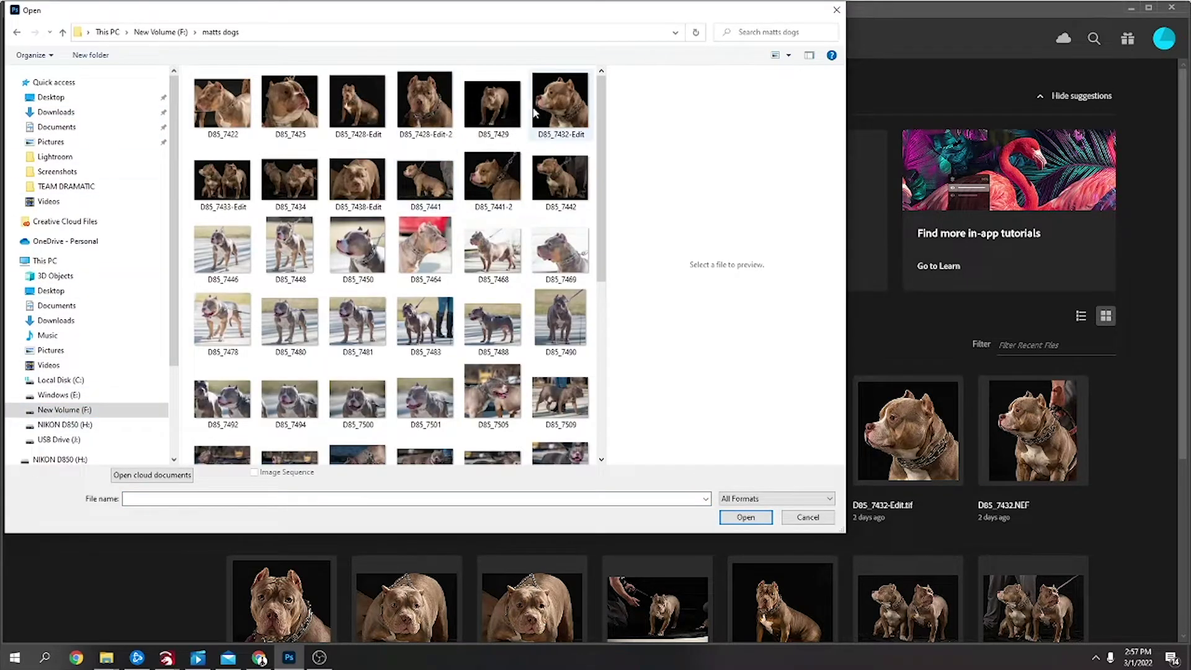
double_click(425, 108)
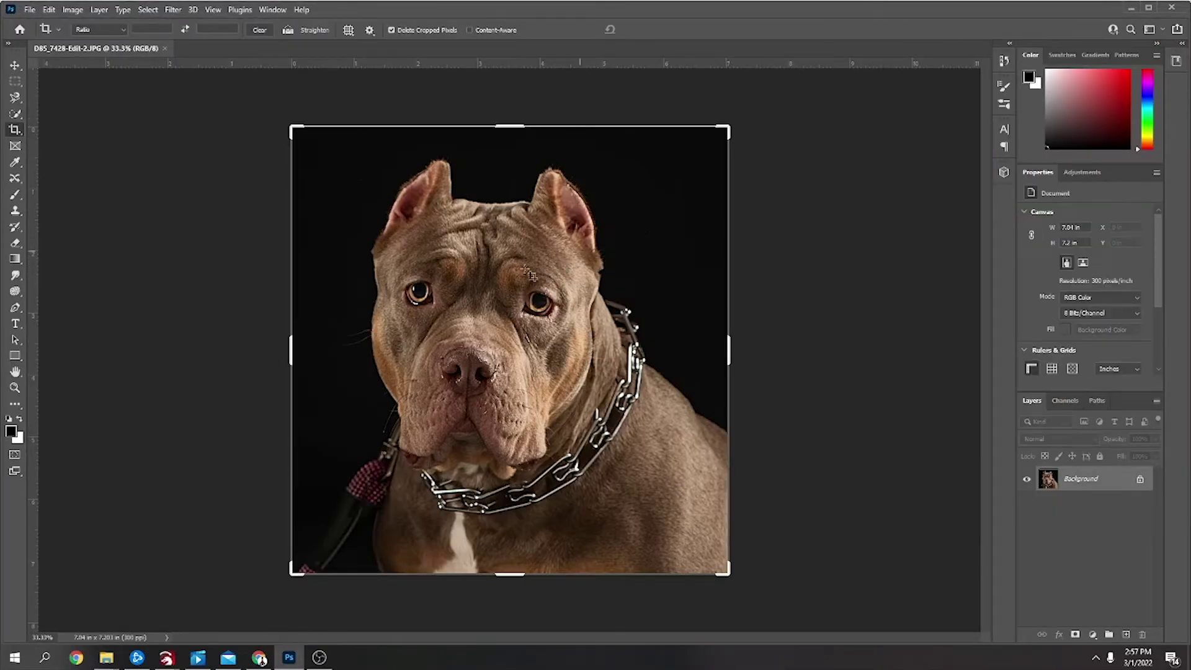
Select the dog as the subject and extend the selection with Quick Selection over the missing shoulder and body area
key("z")
mouse_move(493, 293)
left_mouse_down()
mouse_move(539, 291)
mouse_move(499, 287)
mouse_move(514, 287)
left_mouse_up()
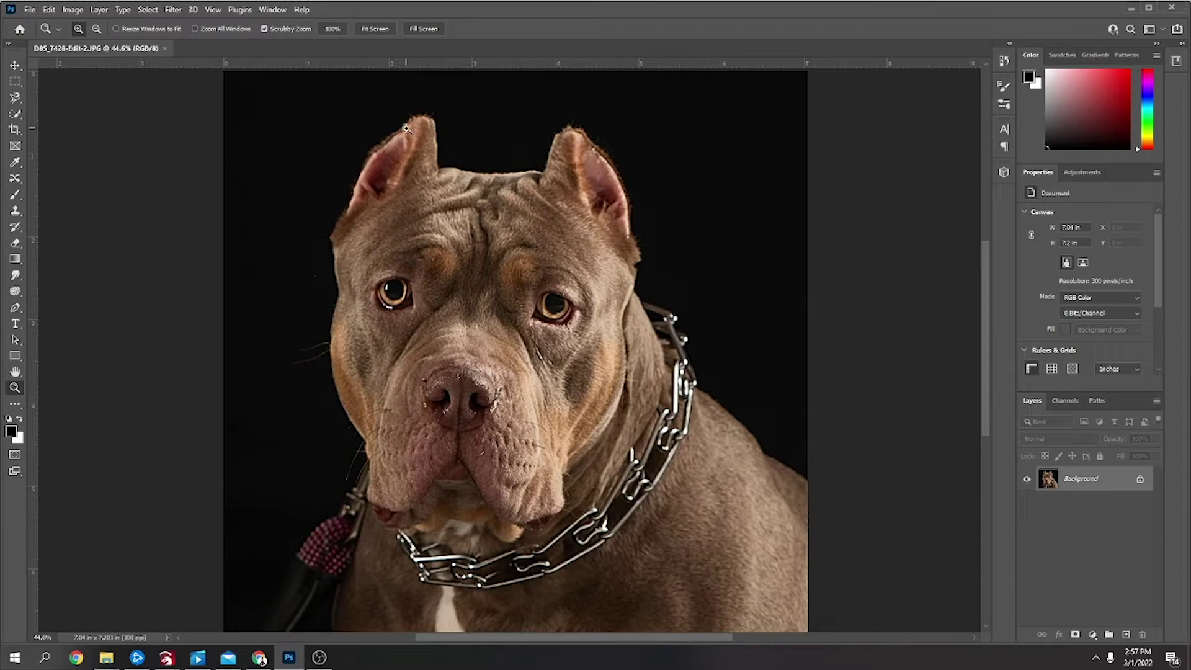
left_click(15, 115)
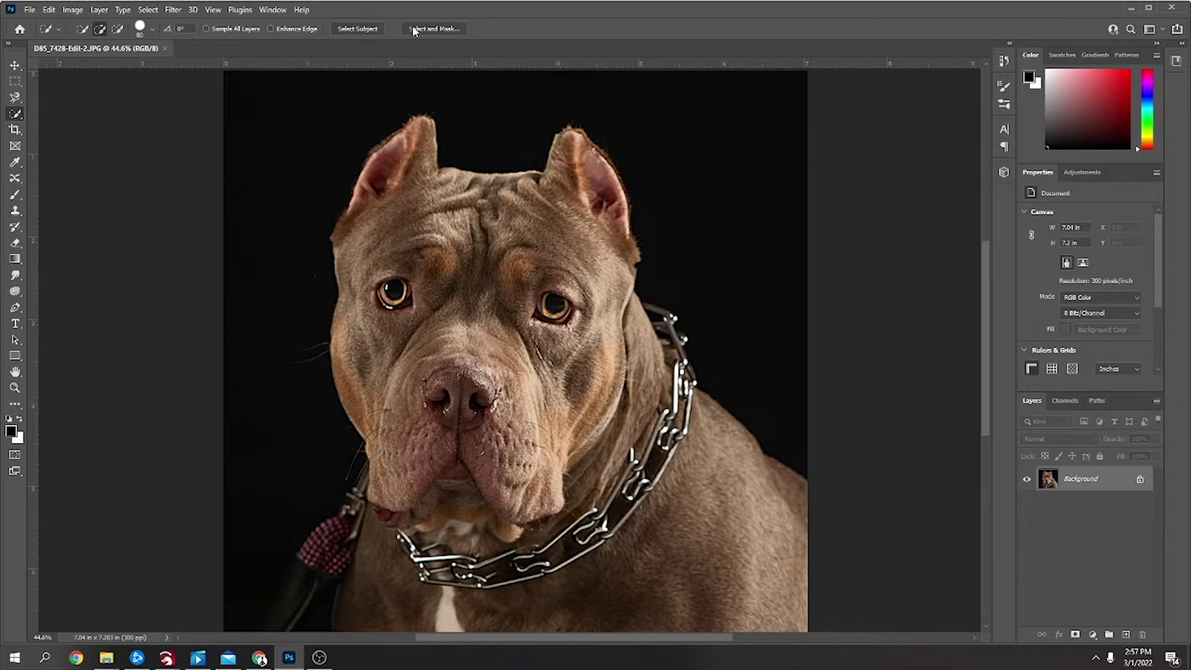
left_click(356, 31)
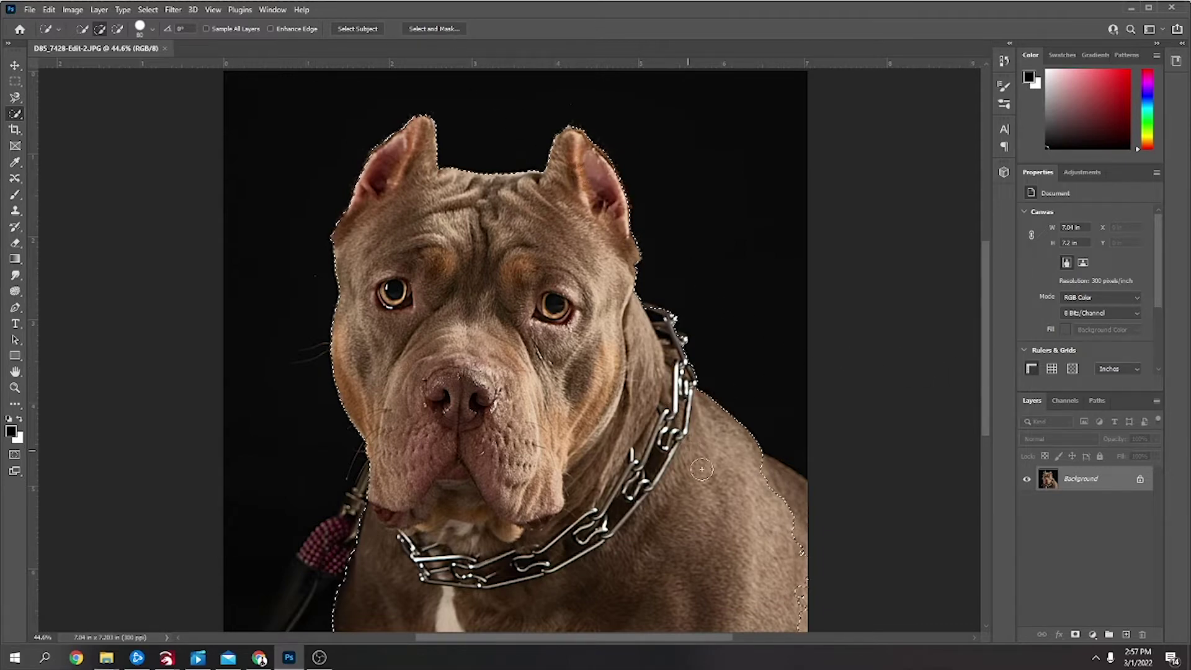
mouse_move(758, 483)
left_mouse_down()
mouse_move(805, 502)
mouse_move(806, 621)
left_mouse_up()
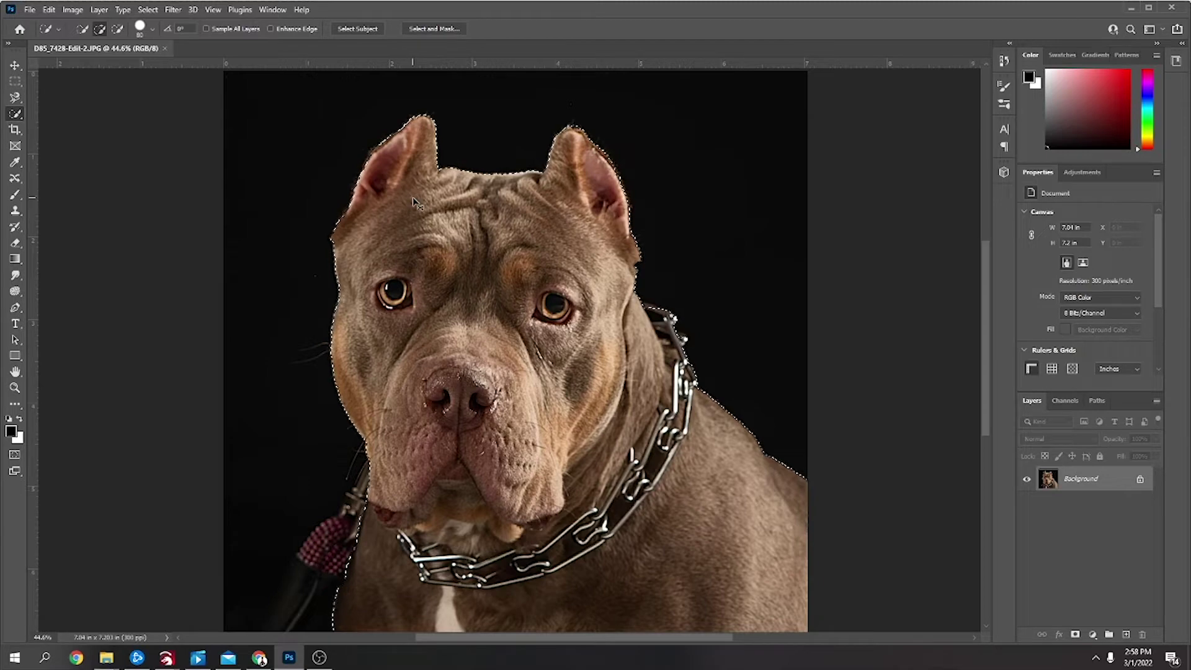
Put the selected dog on its own layer with the Background layer hidden, and duplicate the cut-out layer twice
key("ctrl+j")
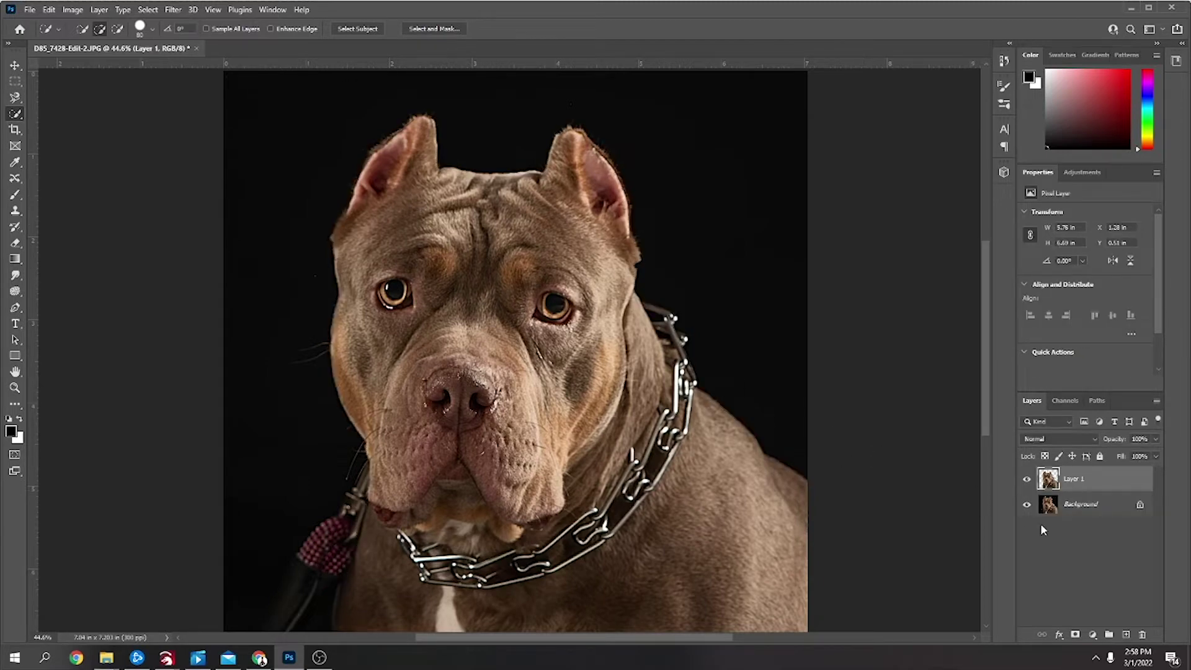
left_click(1027, 505)
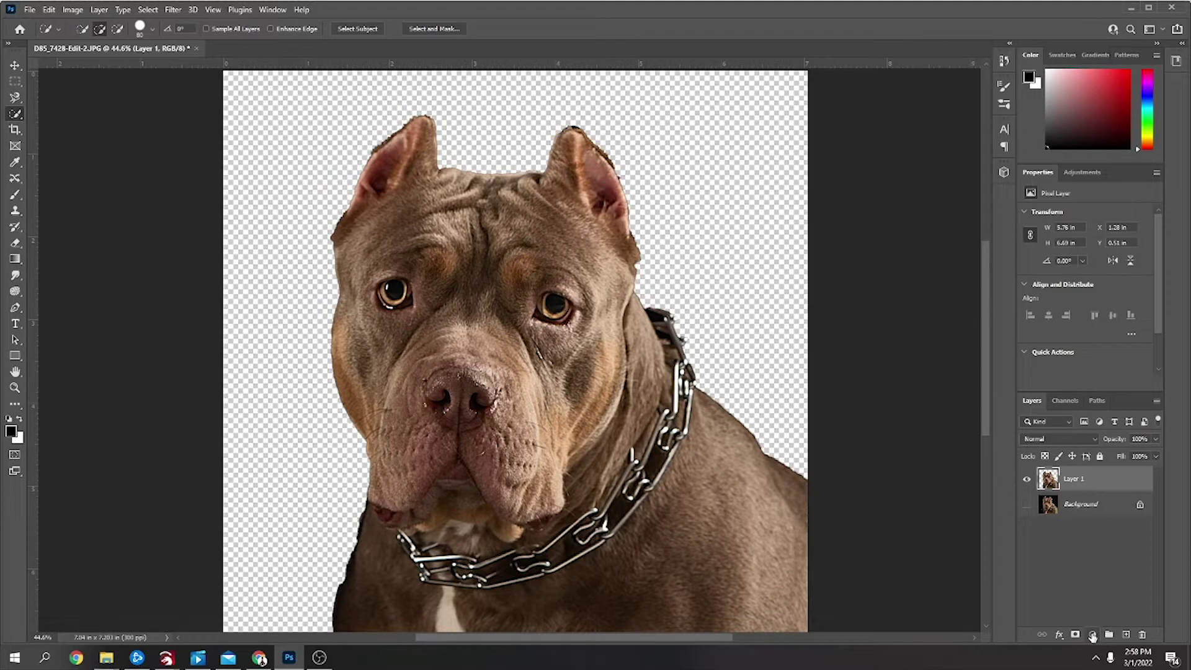
left_click_drag(1087, 480, 1126, 634)
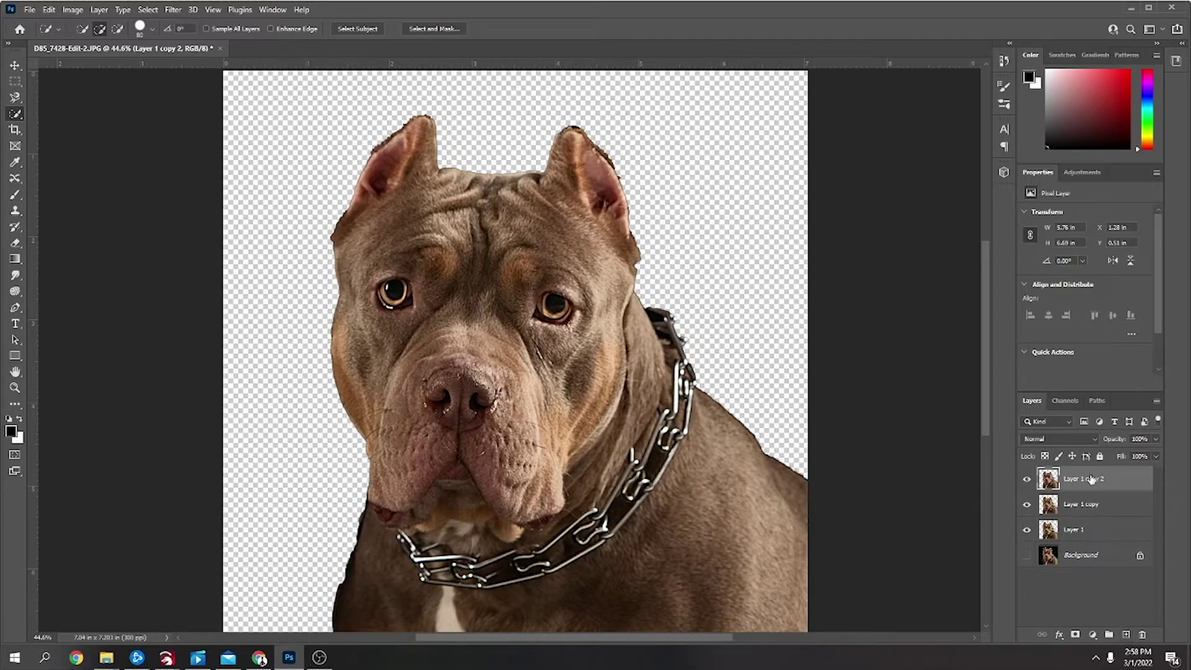
Invert the colours of the topmost dog copy and set that layer's blend mode to Vivid Light
key("ctrl+i")
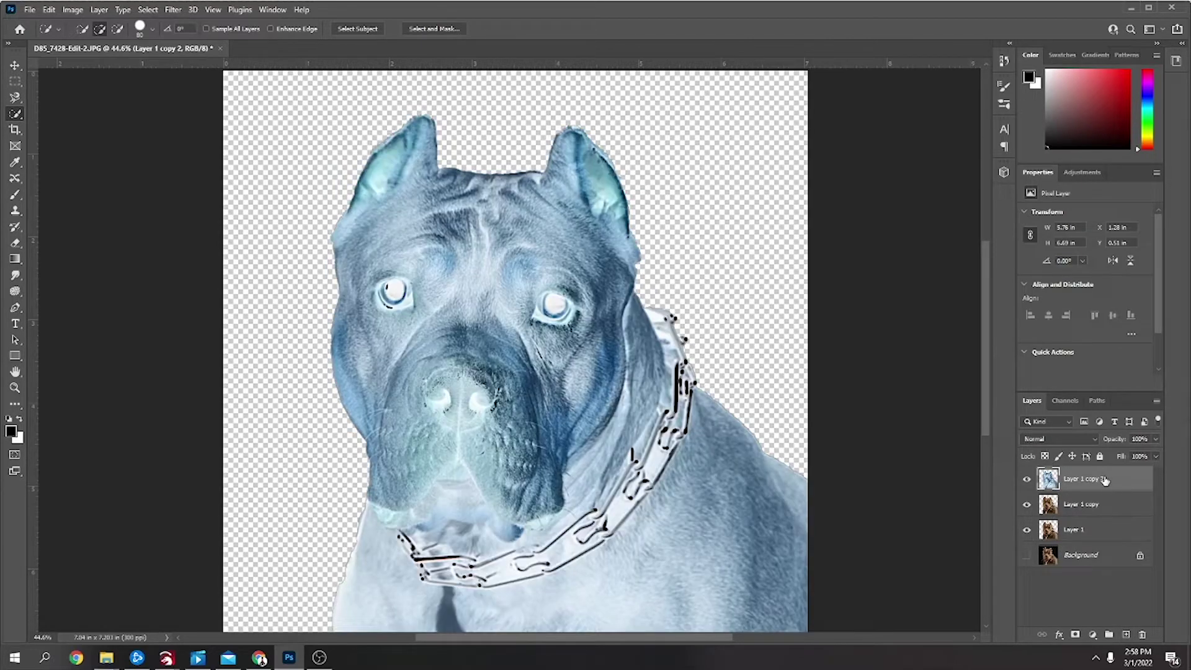
left_click(1087, 439)
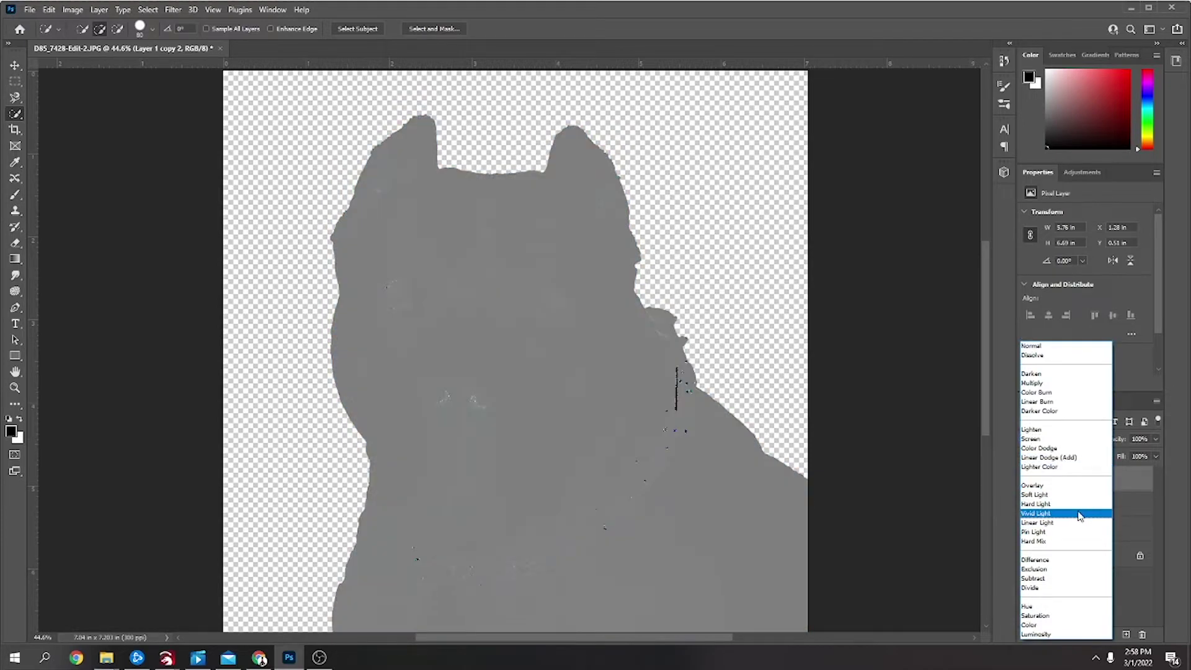
left_click(1080, 516)
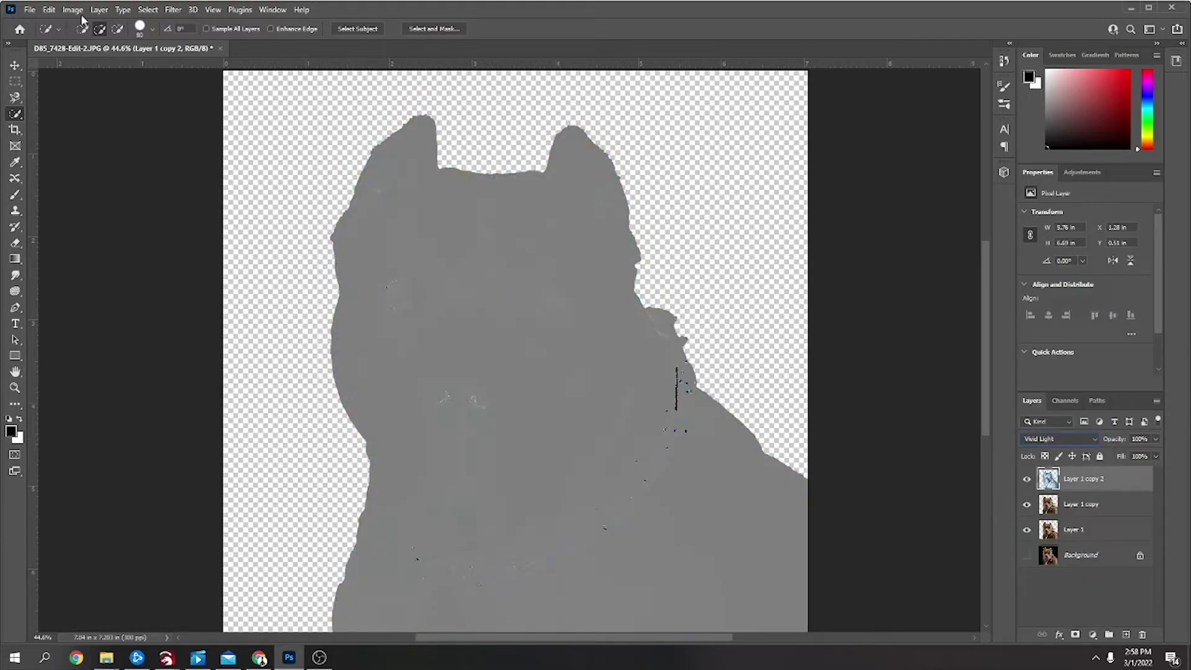
Apply a Gaussian Blur with a radius of 3.4 pixels to the inverted dog layer
left_click(173, 10)
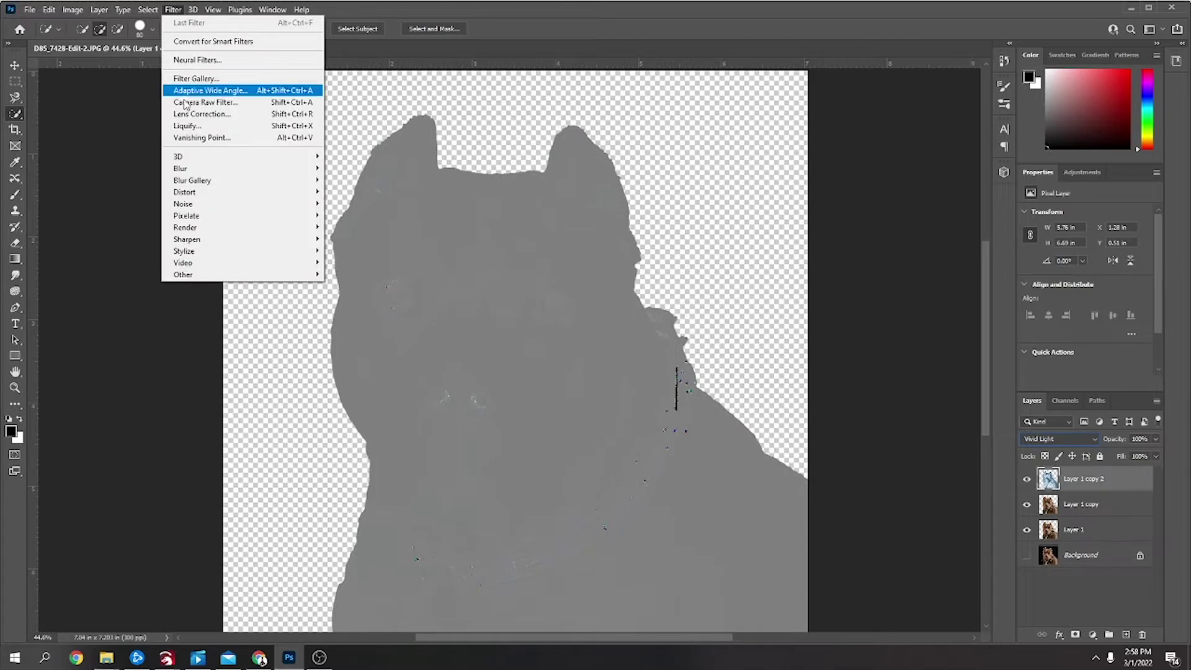
mouse_move(186, 168)
left_click(348, 207)
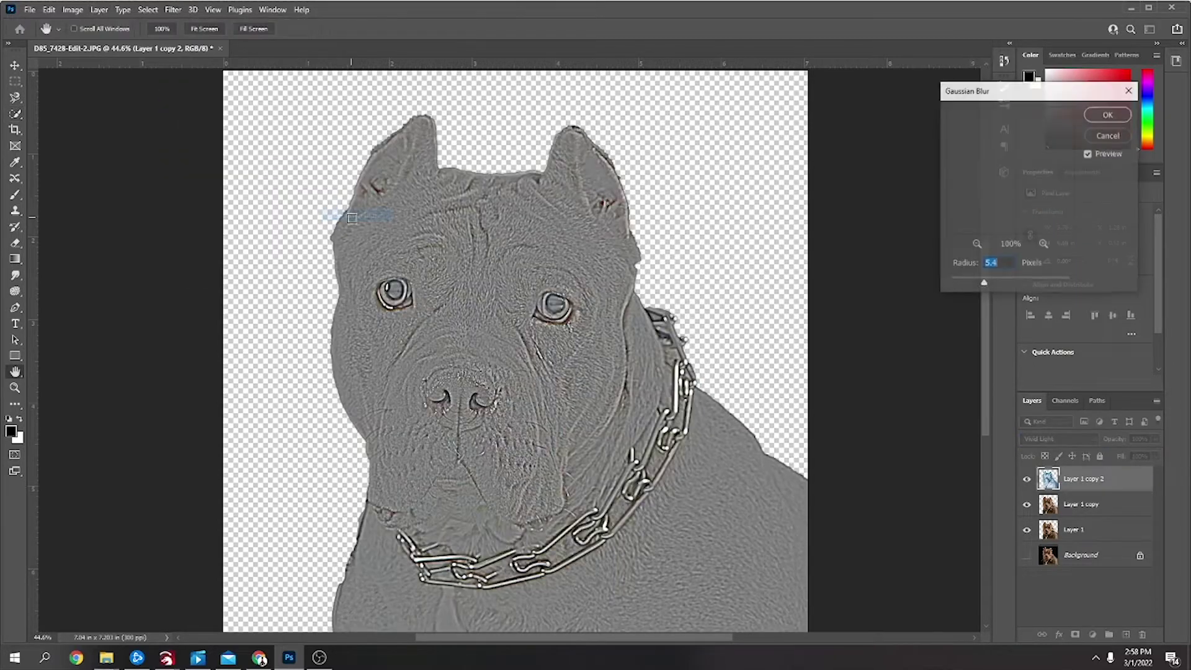
mouse_move(983, 284)
left_mouse_down()
mouse_move(942, 285)
mouse_move(1003, 287)
mouse_move(973, 283)
left_mouse_up()
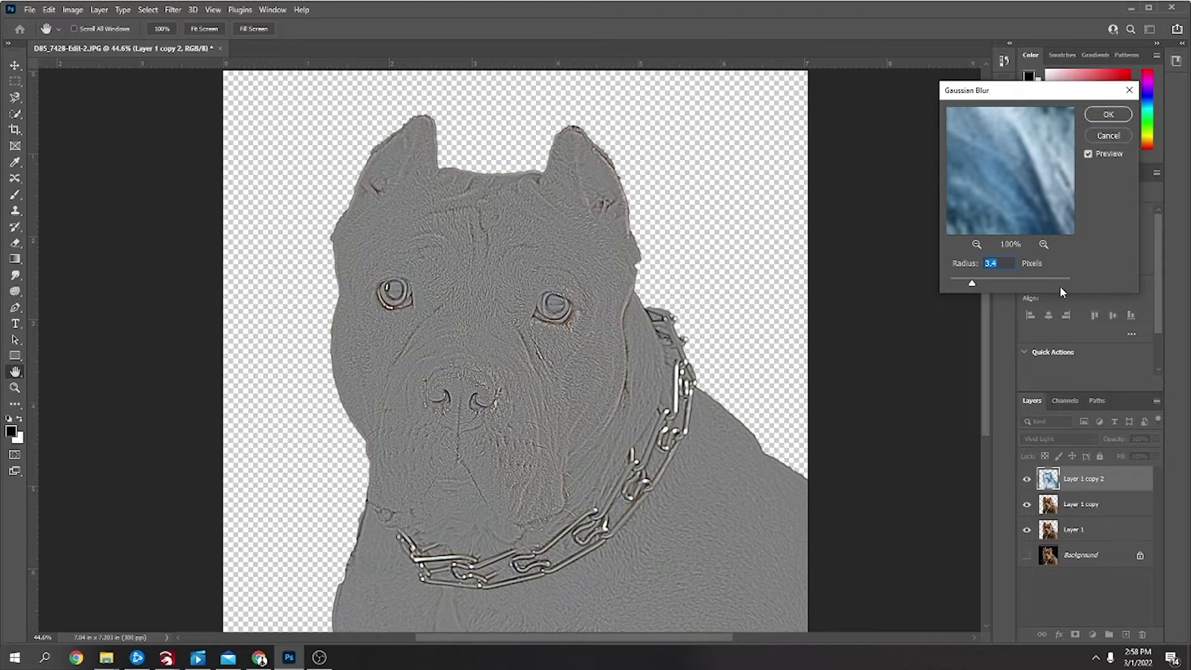
left_click(1110, 116)
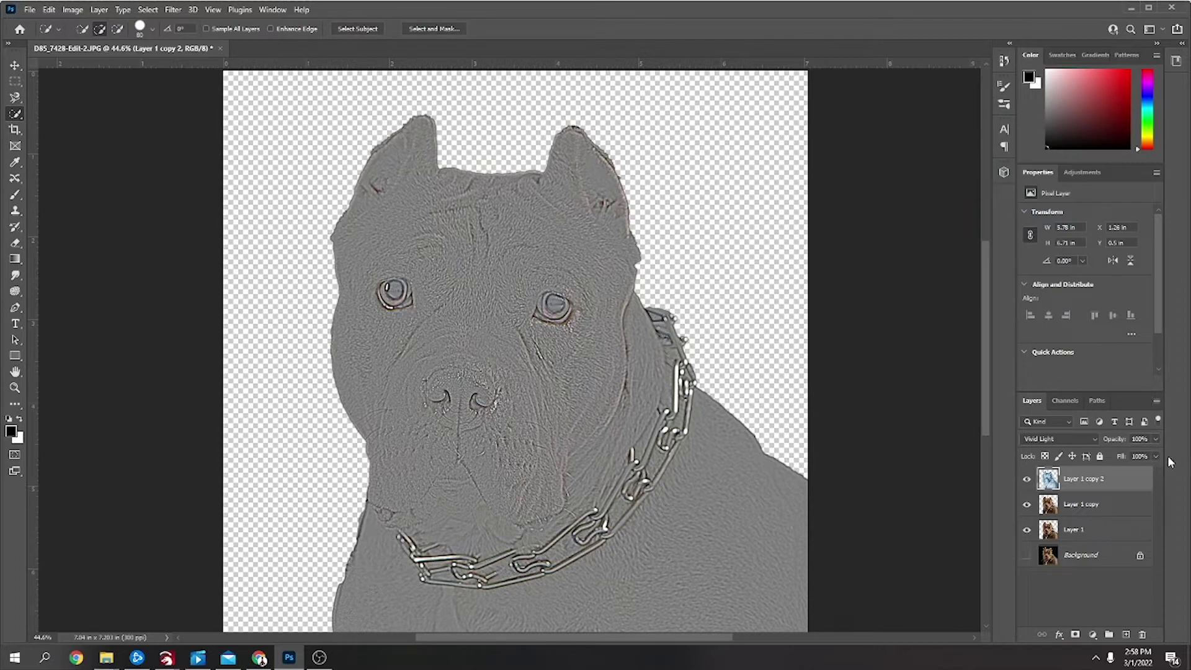
Group the two dog copy layers and set the group's blend mode to Overlay
left_click(1102, 505, "shift")
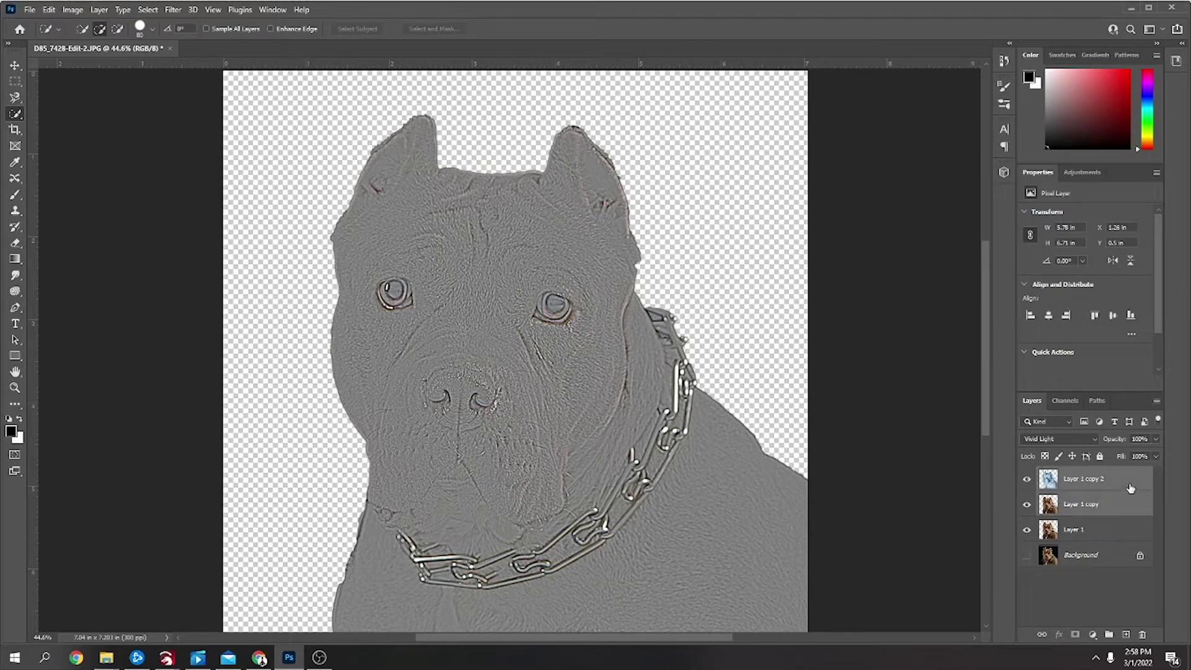
key("ctrl+g")
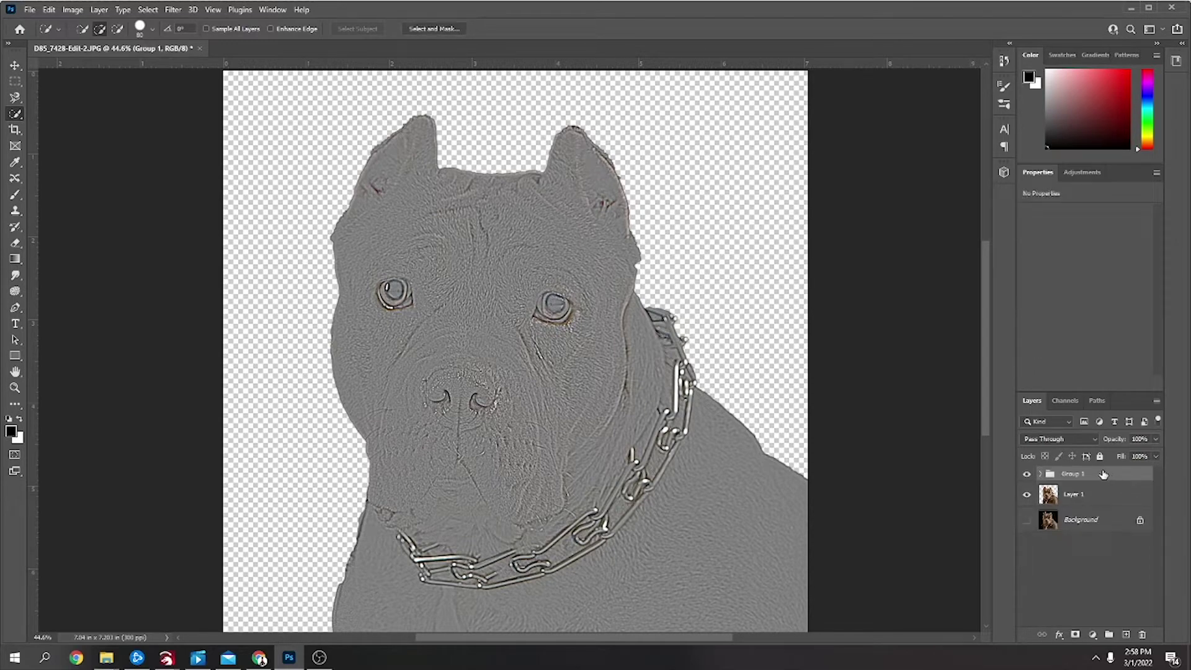
left_click(1092, 441)
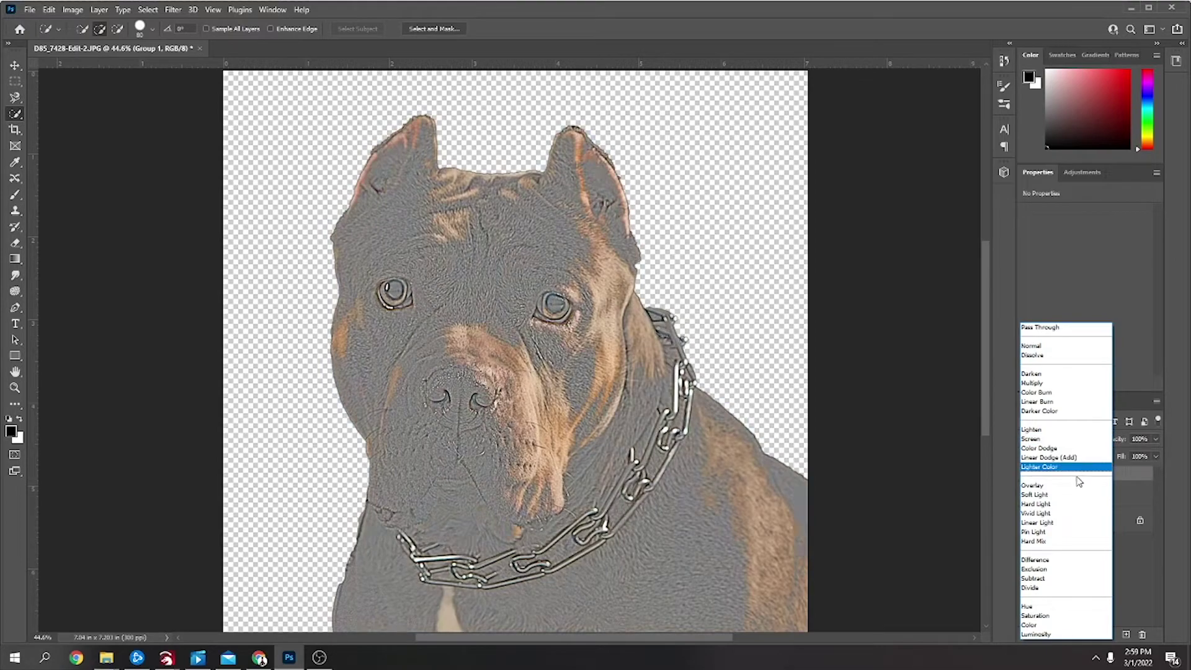
left_click(1069, 486)
Compare the dog's face with and without the sharpening group by toggling the group's visibility
key("z")
left_click_drag(620, 340, 503, 330)
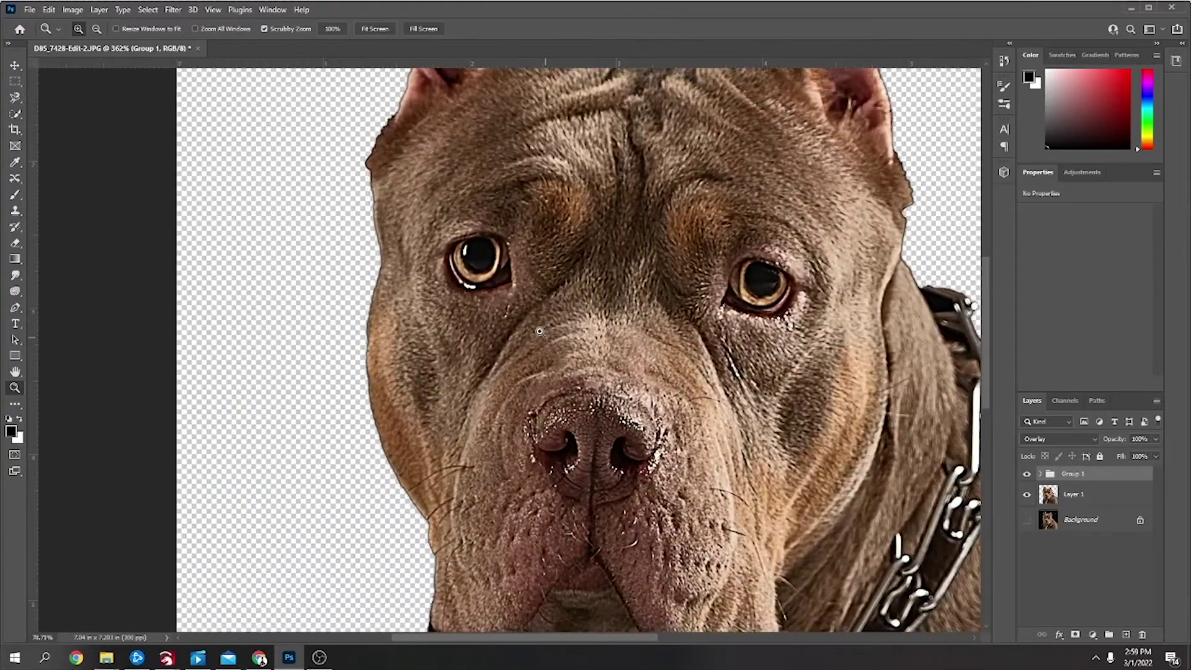
left_click(1027, 474)
left_click(1027, 474)
left_click(1027, 475)
left_click(1027, 475)
left_click(1027, 475)
left_click_drag(857, 453, 800, 444)
left_click(588, 411)
left_click_drag(588, 411, 611, 425)
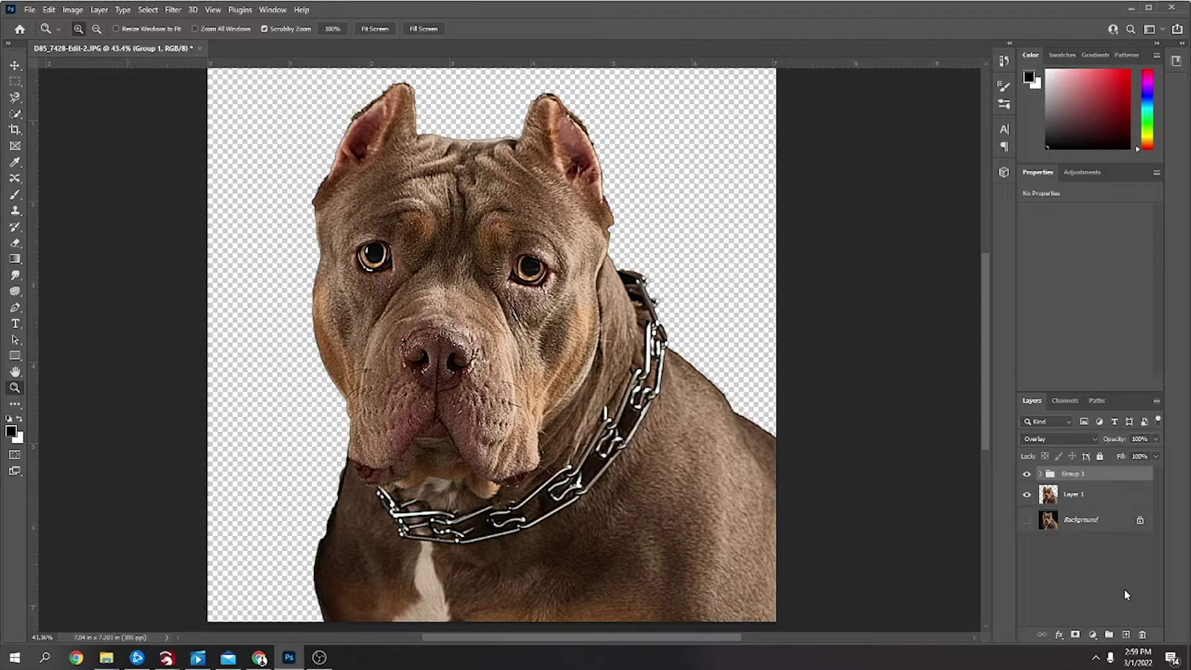
Add a Gradient Map adjustment layer above the group and check its black and white color stops
left_click(1093, 635)
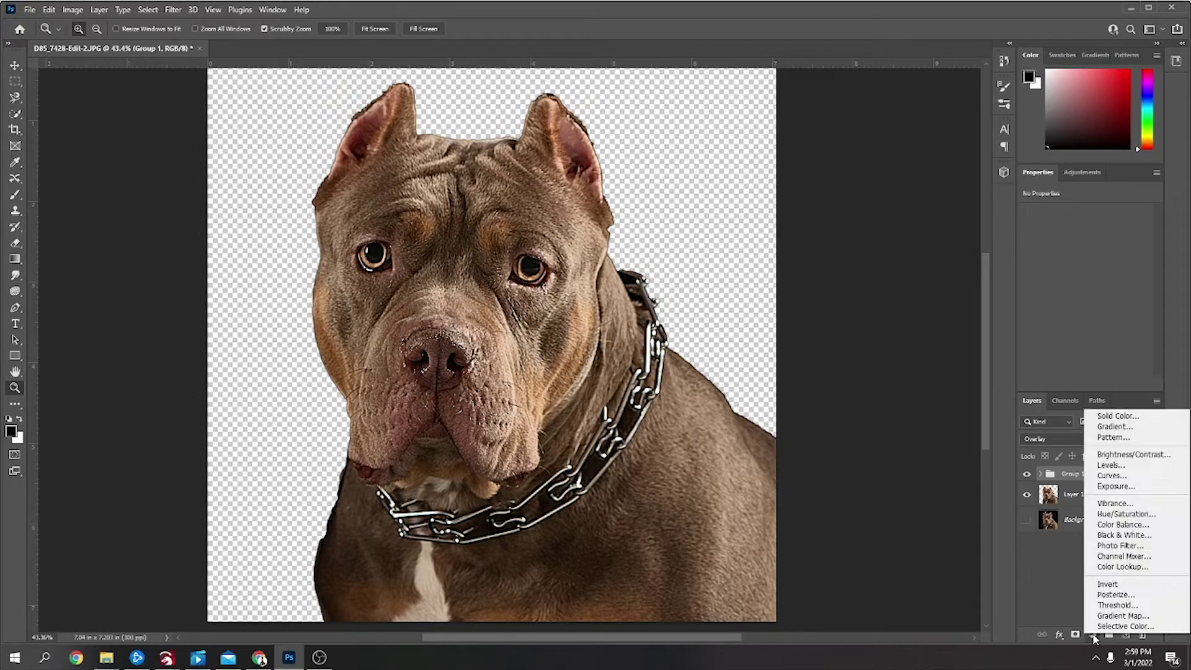
left_click(1113, 615)
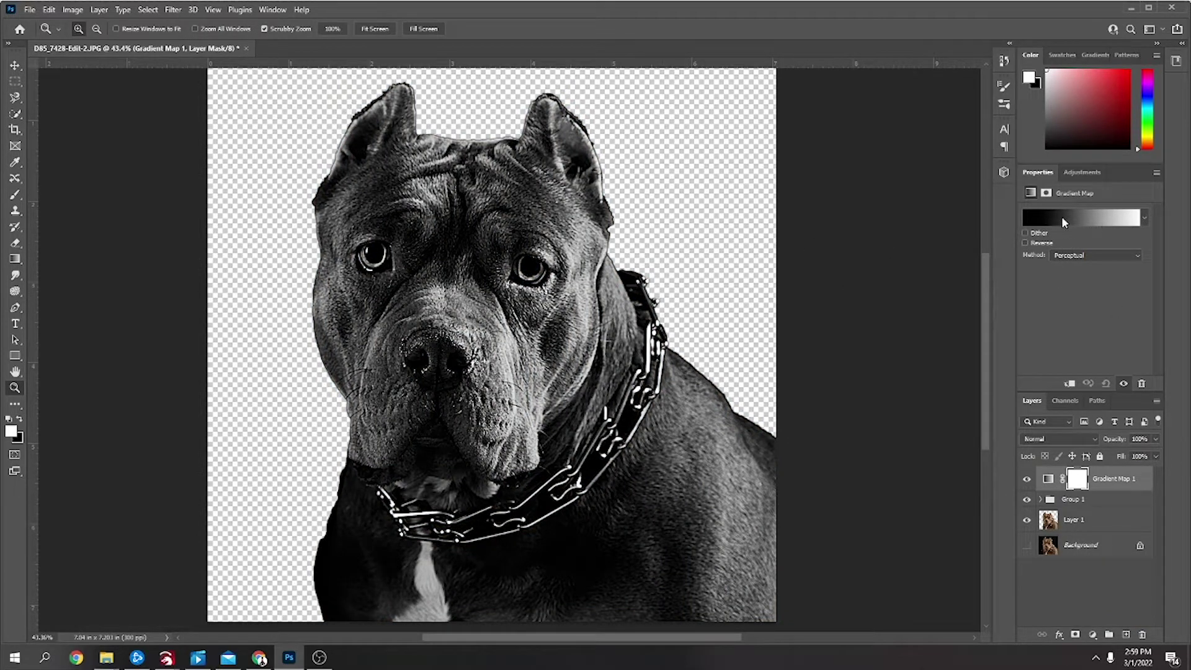
left_click(1095, 218)
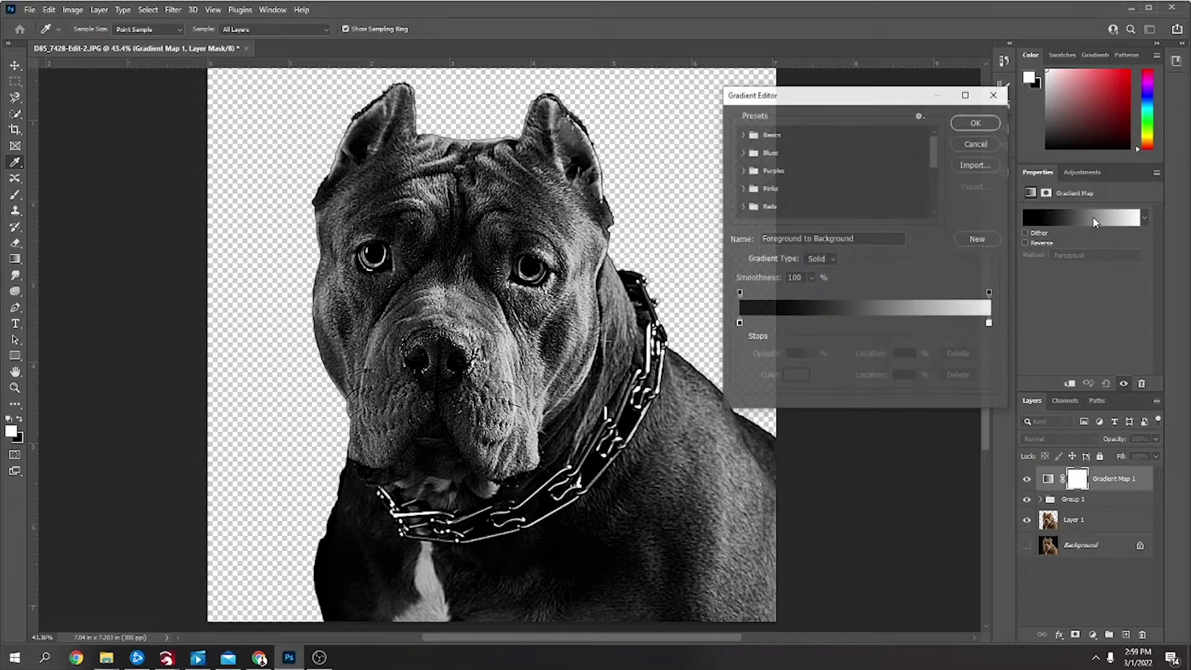
left_click(738, 323)
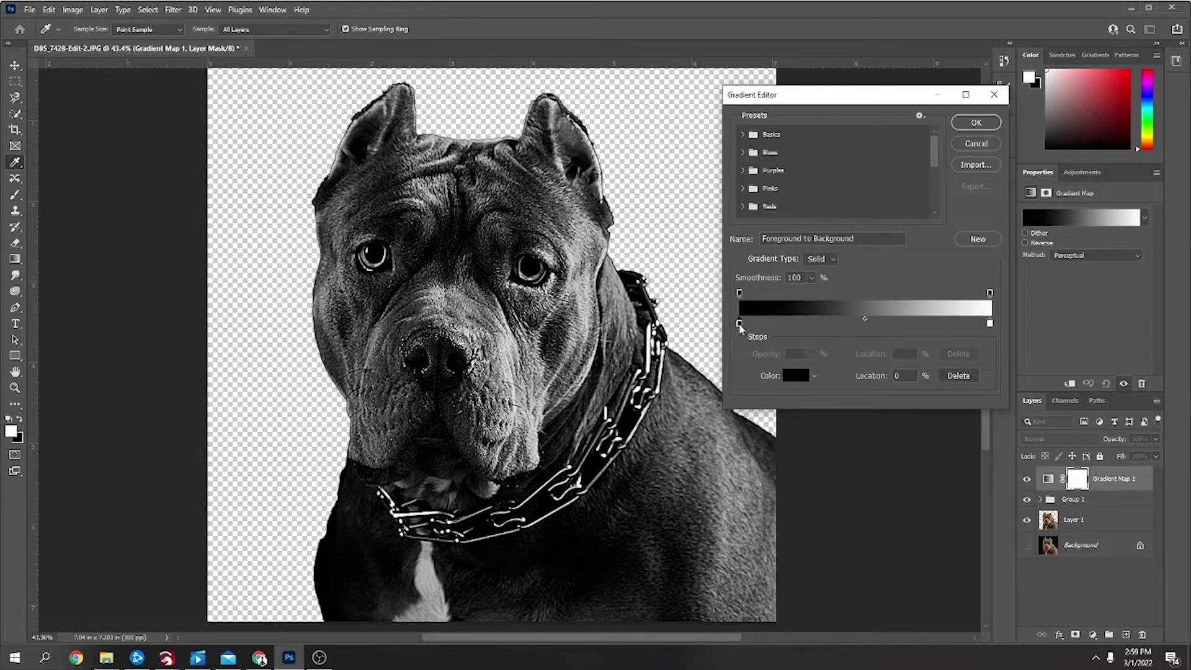
left_click(989, 324)
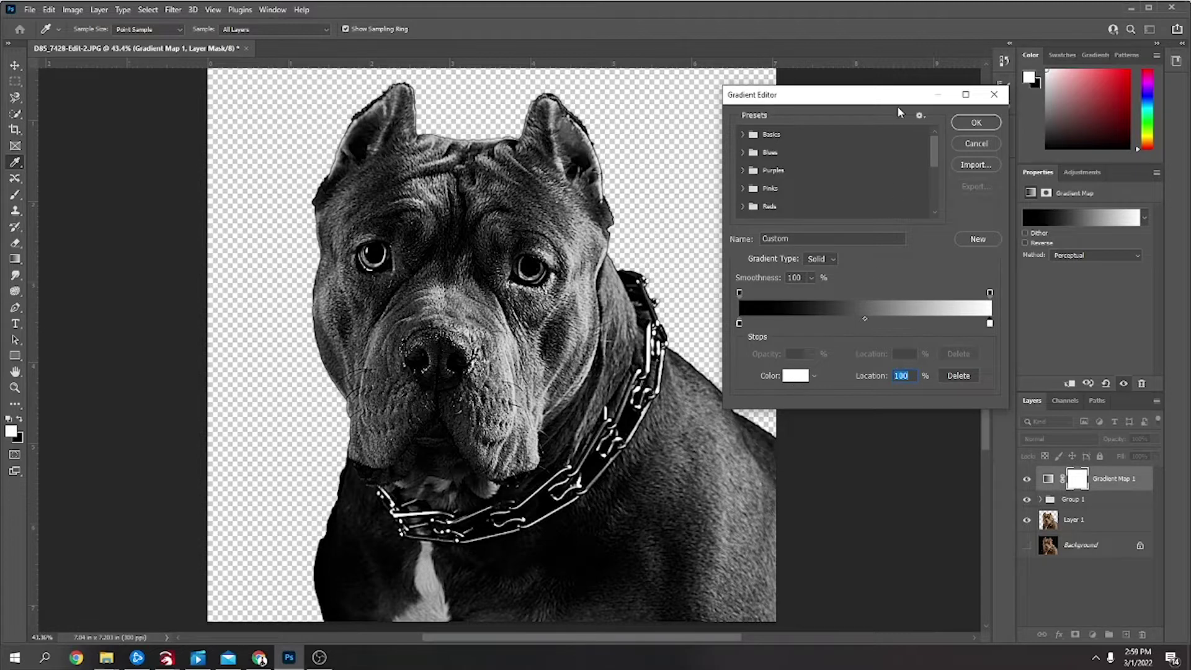
left_click_drag(882, 100, 1014, 112)
left_click(1105, 134)
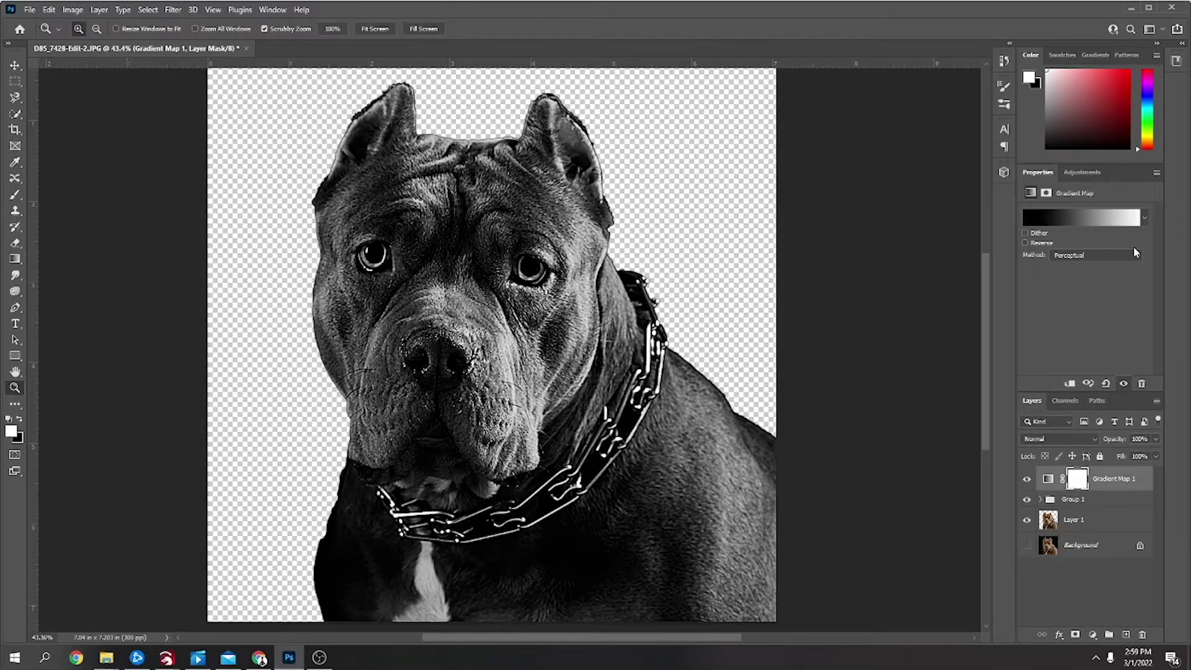
Try the Linear, Classic and Perceptual methods on the Gradient Map, and delete that adjustment layer
left_click(1103, 253)
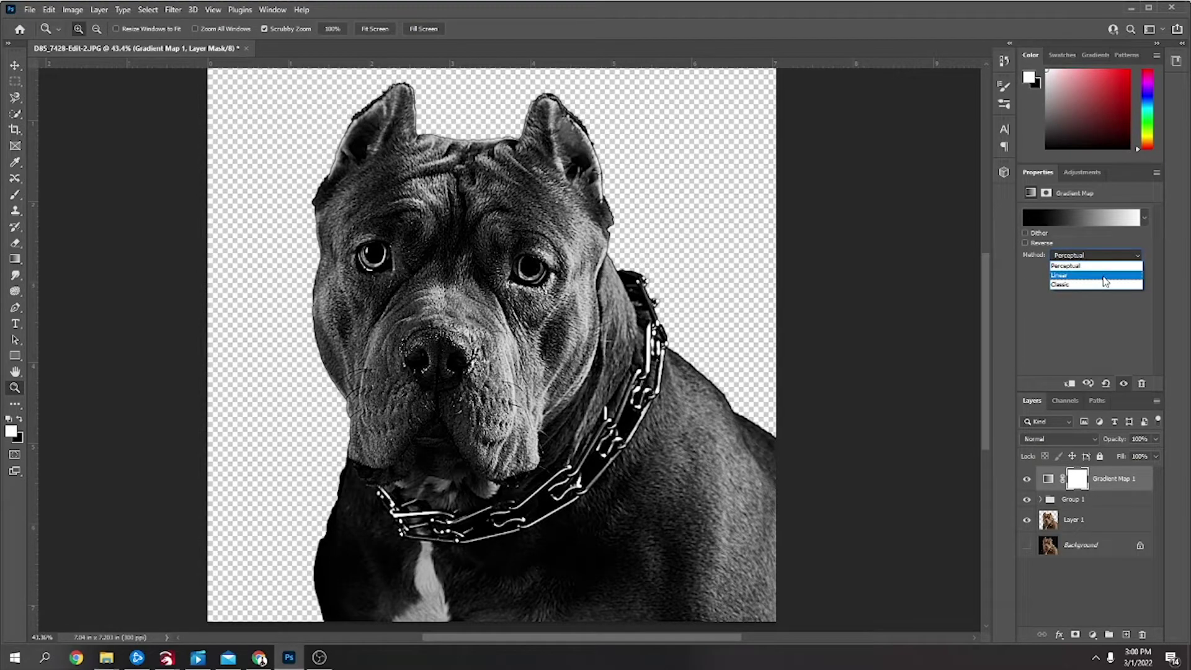
left_click(1091, 275)
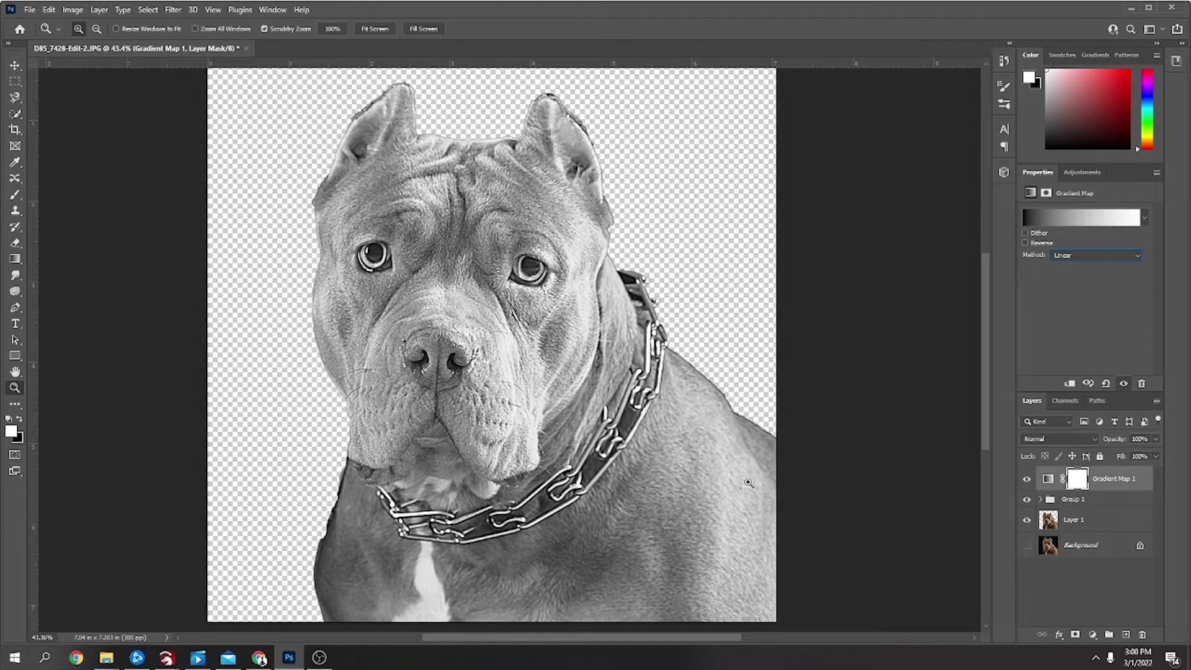
left_click(1129, 255)
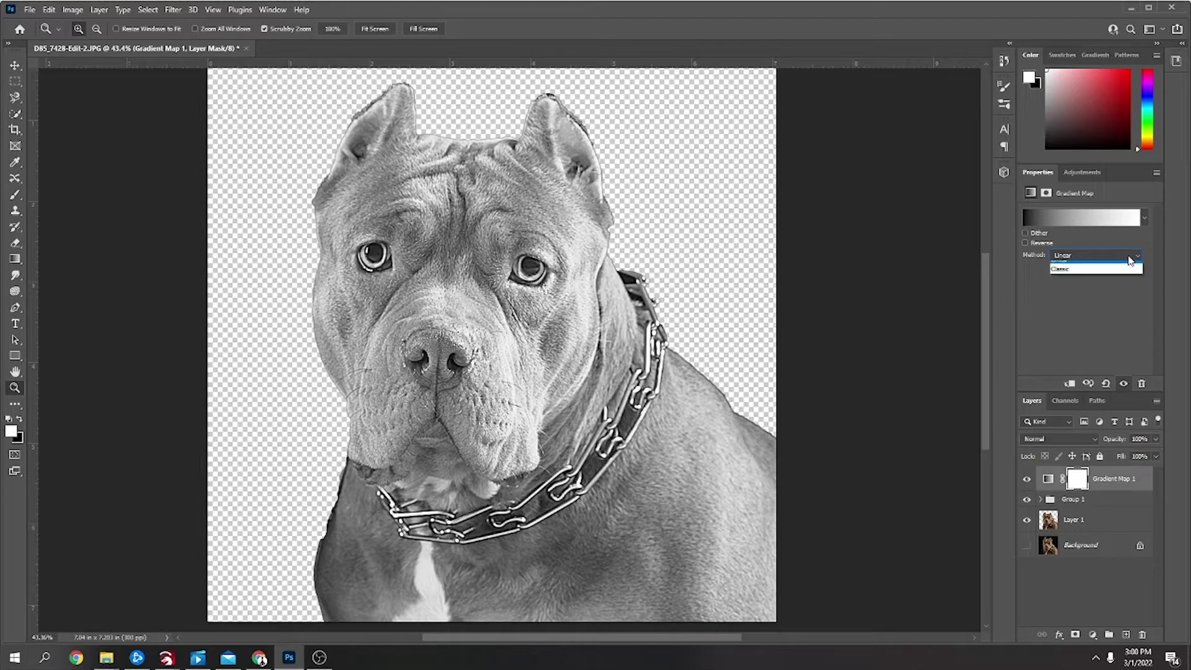
left_click(1114, 287)
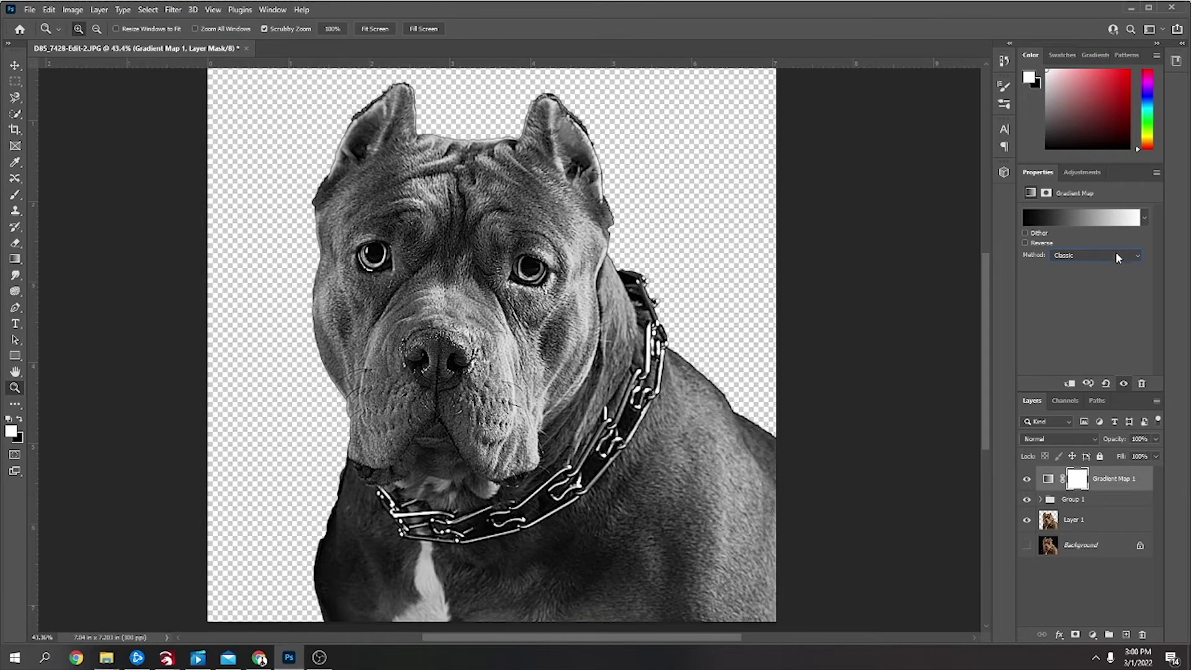
left_click(1113, 255)
left_click(1115, 267)
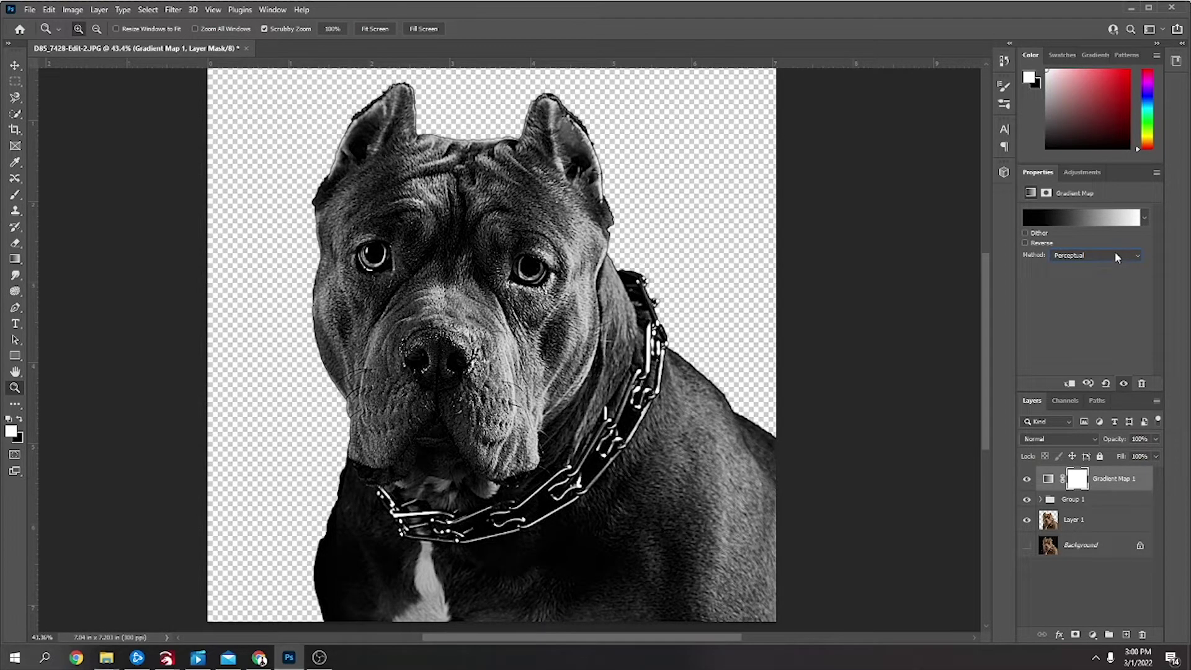
left_click(1114, 256)
left_click(1118, 285)
left_click(1122, 254)
left_click(1119, 276)
left_click(1114, 256)
left_click(1123, 247)
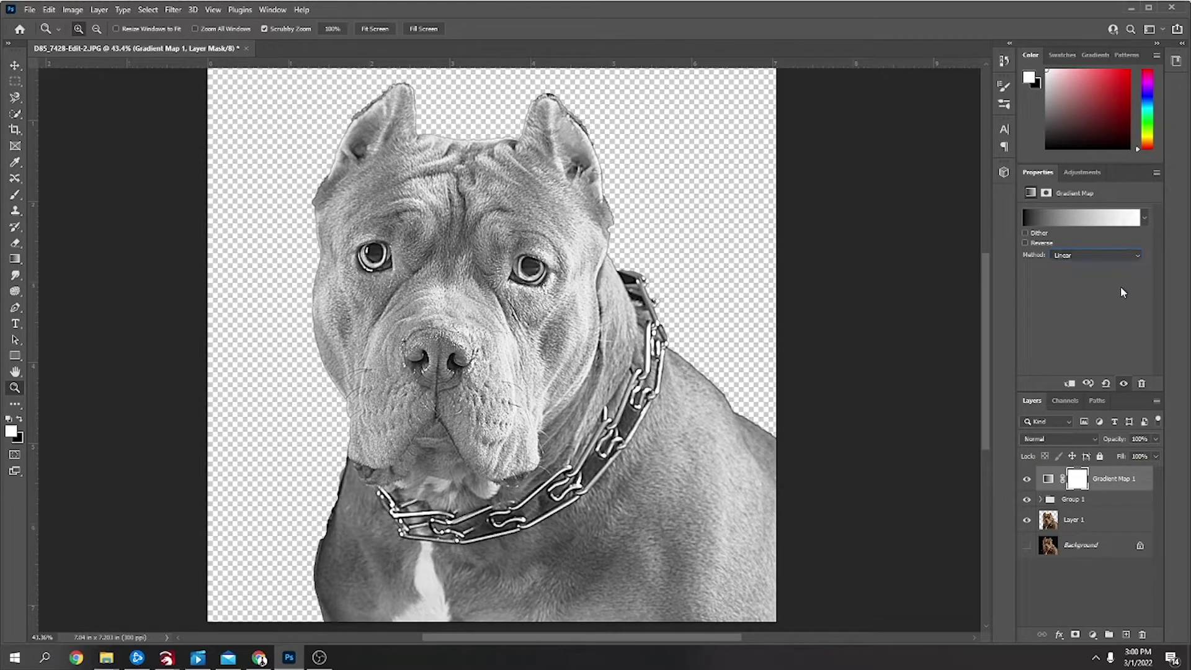
left_click_drag(1116, 481, 1144, 635)
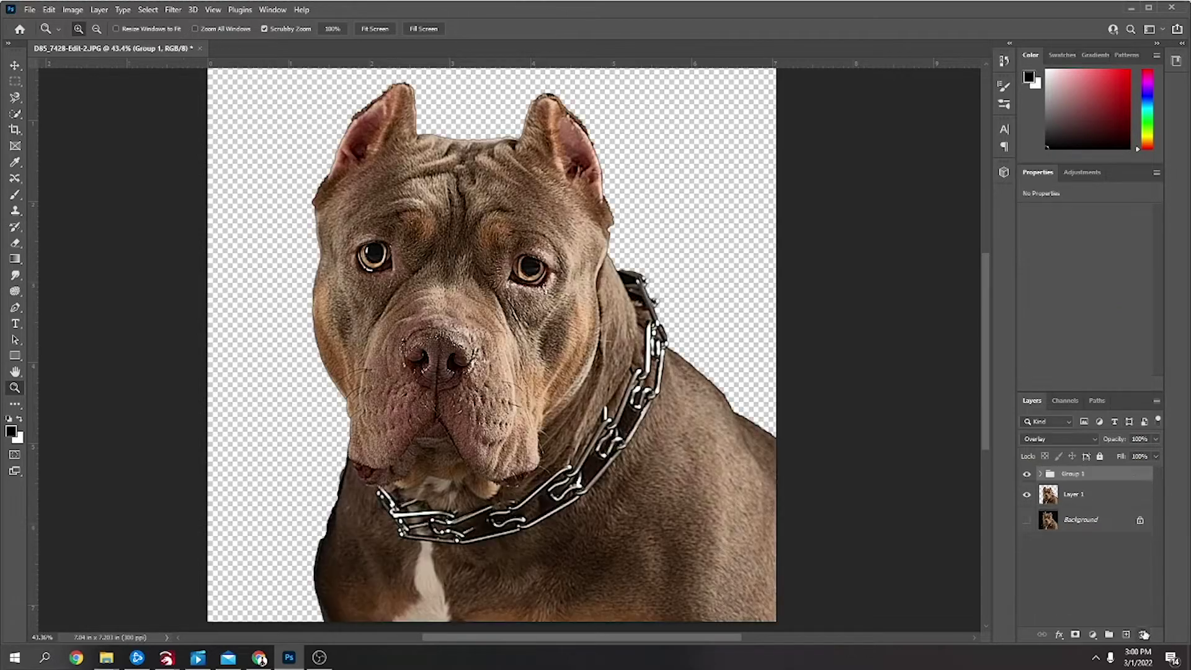
Add a Black & White adjustment layer above the group with Reds at 148 and Yellows at 88
left_click(1093, 635)
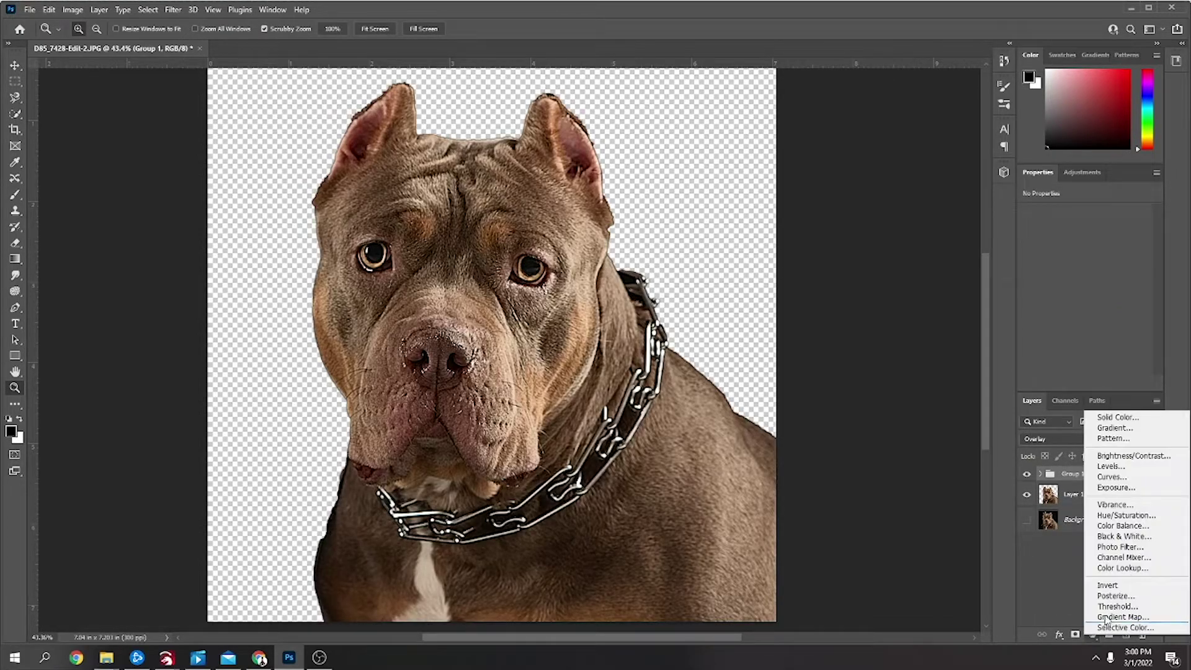
left_click(1118, 537)
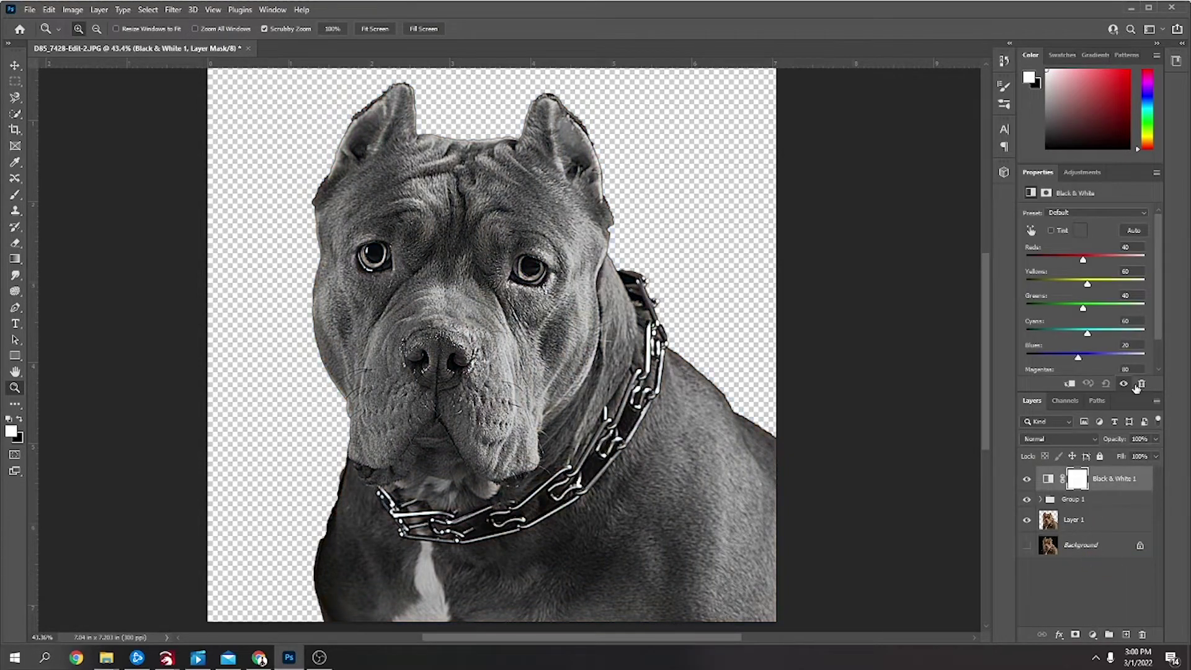
left_click_drag(1083, 260, 1093, 287)
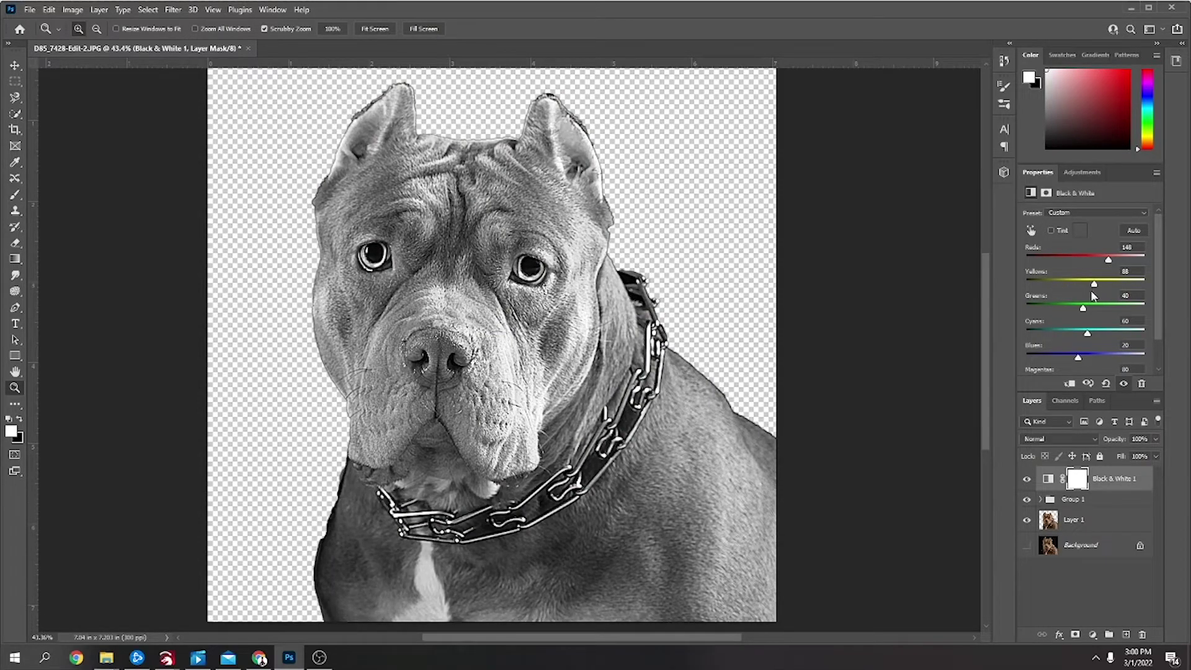
Fine-tune the Black & White mix with Cyans about -19, Blues about 119 and Magentas about 156, lowering Greens slightly and readjusting the Yellows
key("BackSpace")
left_click(1105, 334)
left_click(1090, 333)
type("300")
left_click(1078, 333)
left_click_drag(1068, 336, 1075, 336)
left_click_drag(1108, 358, 1068, 346)
scroll(1103, 341, "down", 1)
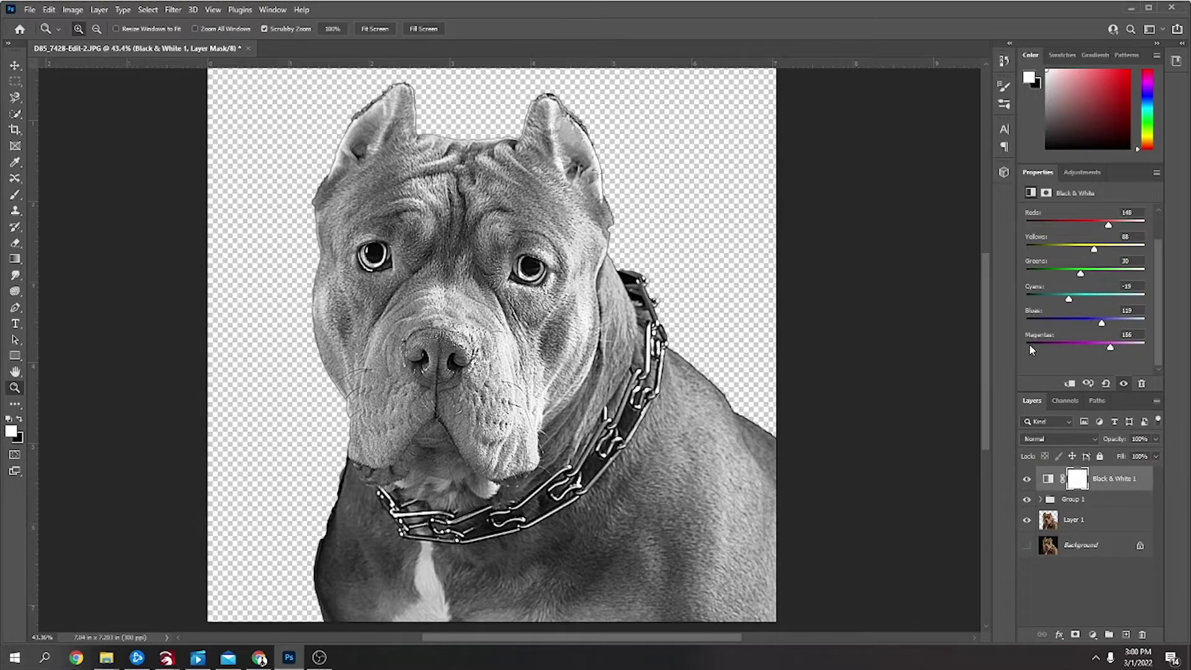
left_click_drag(1095, 250, 1107, 229)
Add a new layer above the Black & White adjustment layer and fill it with 50% Gray
left_click(1127, 634)
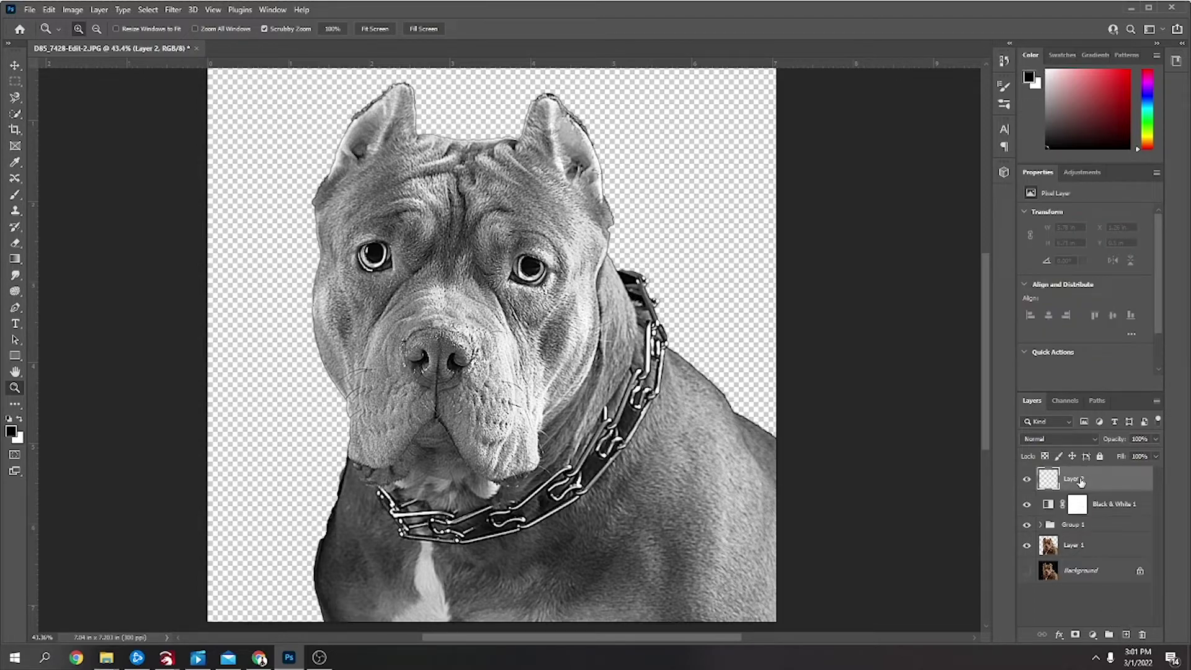
left_click(49, 10)
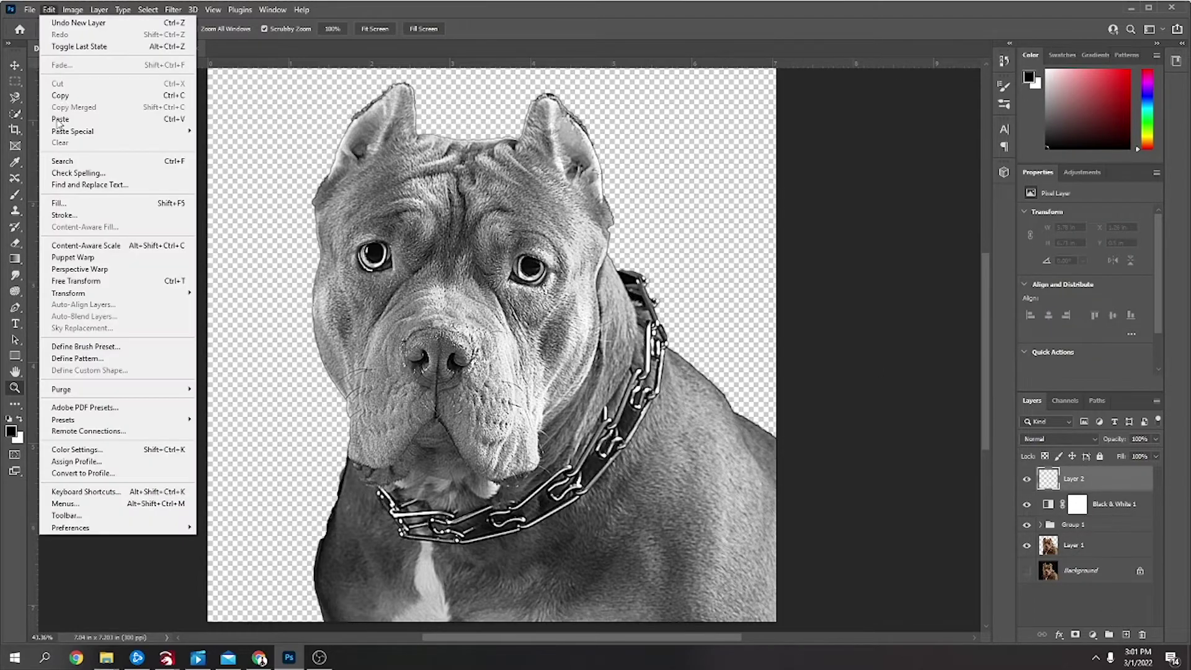
left_click(68, 202)
left_click(573, 175)
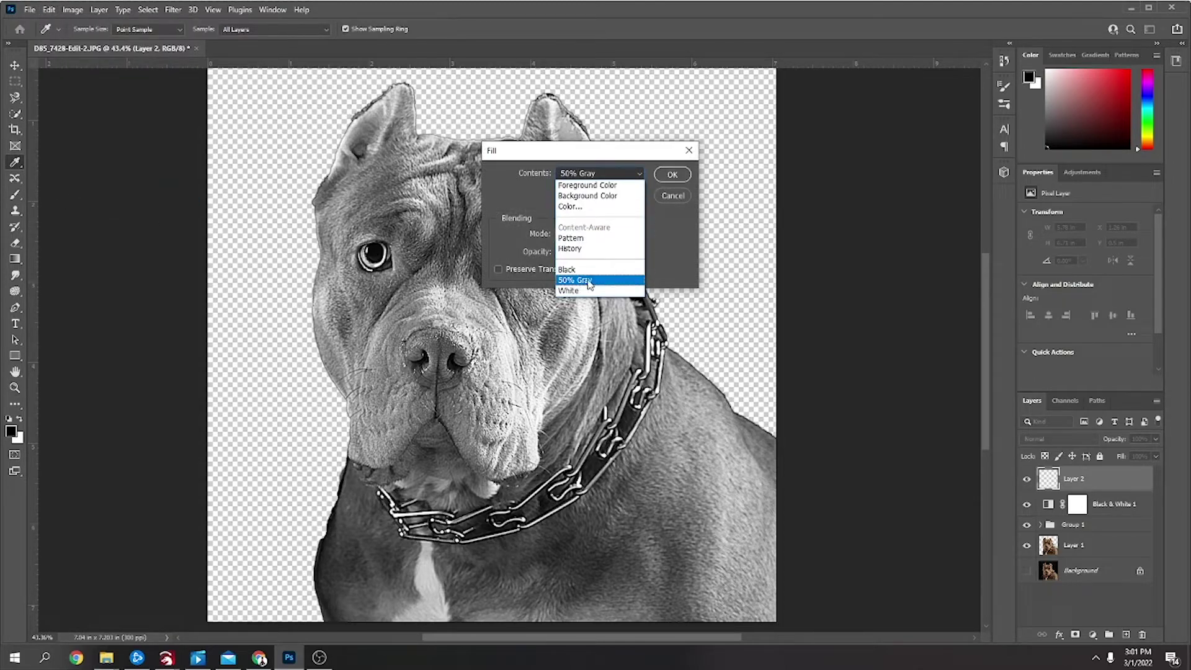
left_click(590, 282)
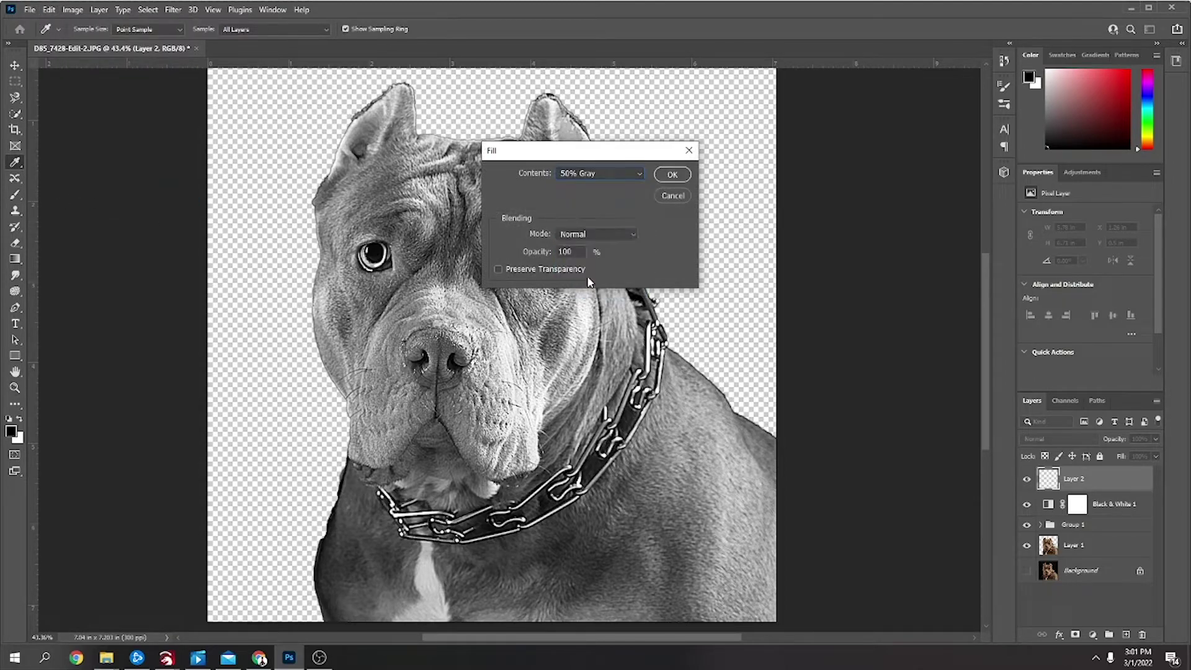
left_click(623, 233)
left_click(603, 425)
left_click(673, 174)
key("z")
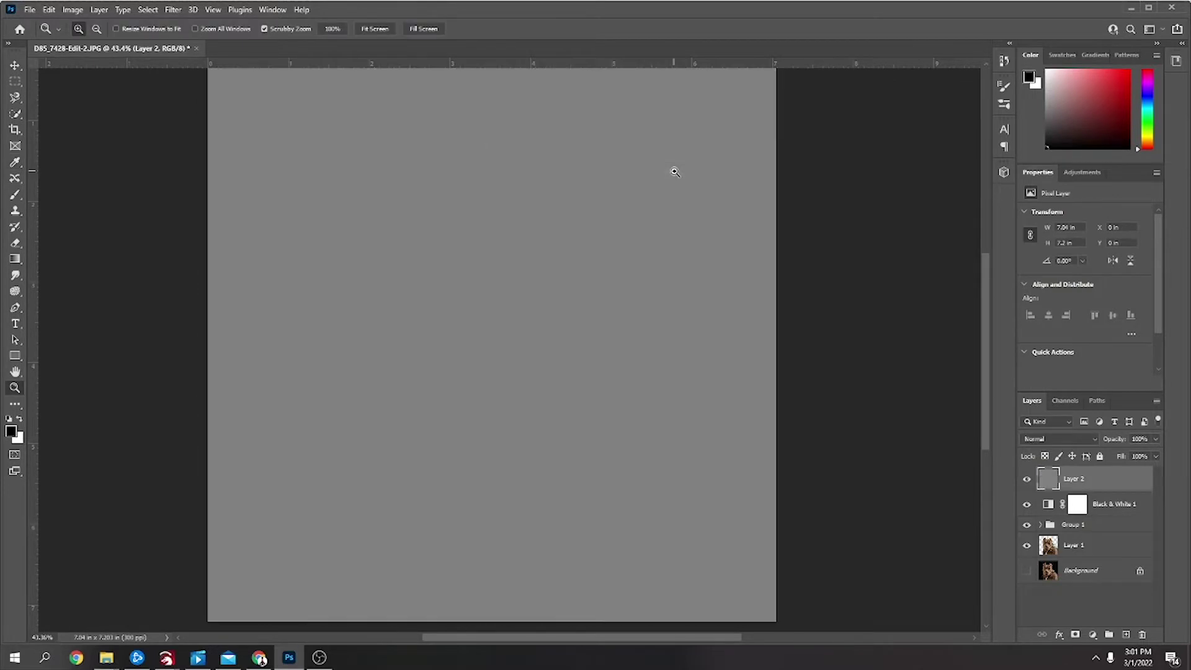
Set the gray layer's blend mode to Overlay and mask it to the dog's outline loaded from Layer 1
left_click(1083, 435)
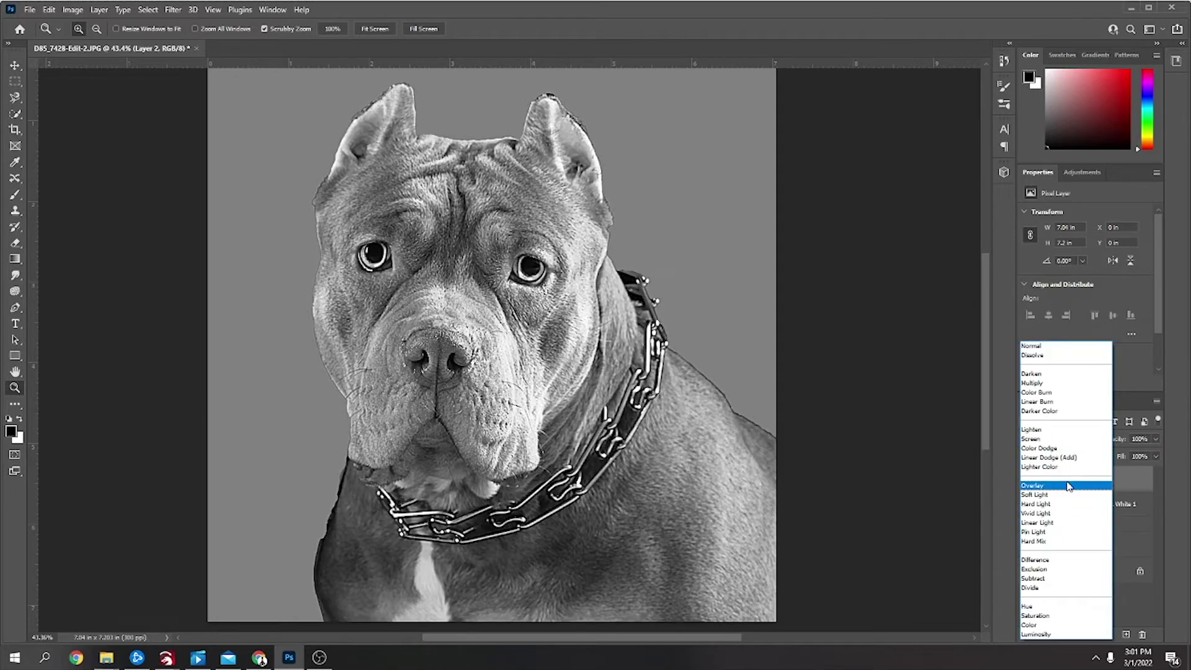
left_click(1065, 487)
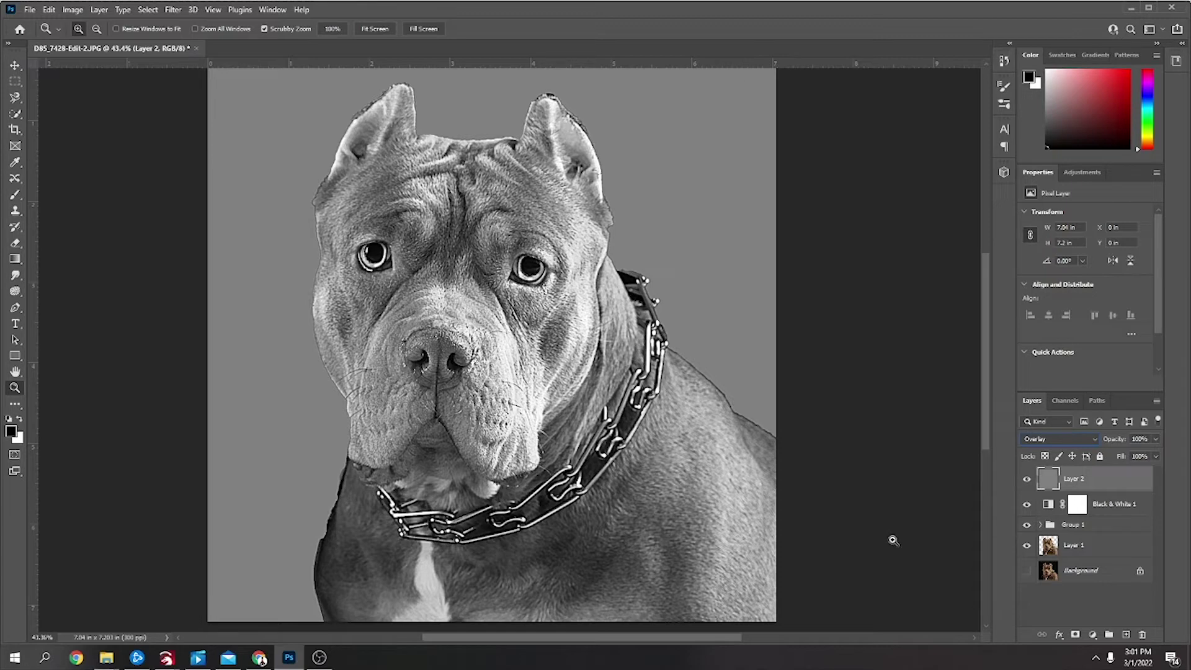
left_click_drag(1039, 564, 1048, 554)
left_click(1048, 546, "ctrl")
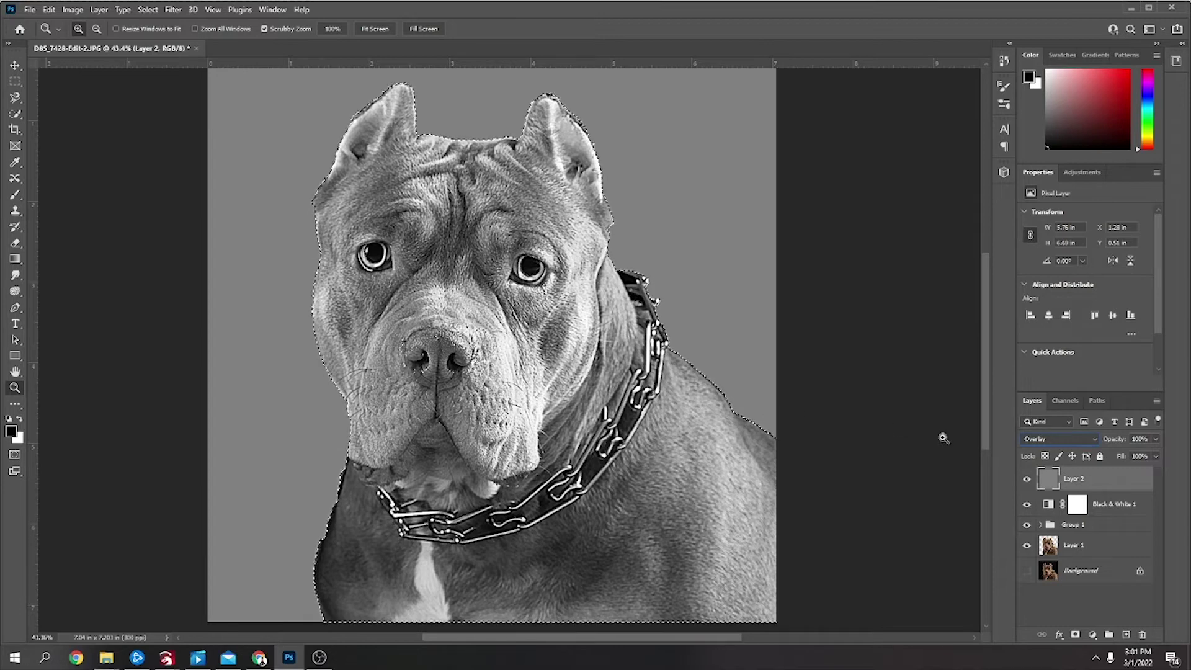
left_click(1075, 635)
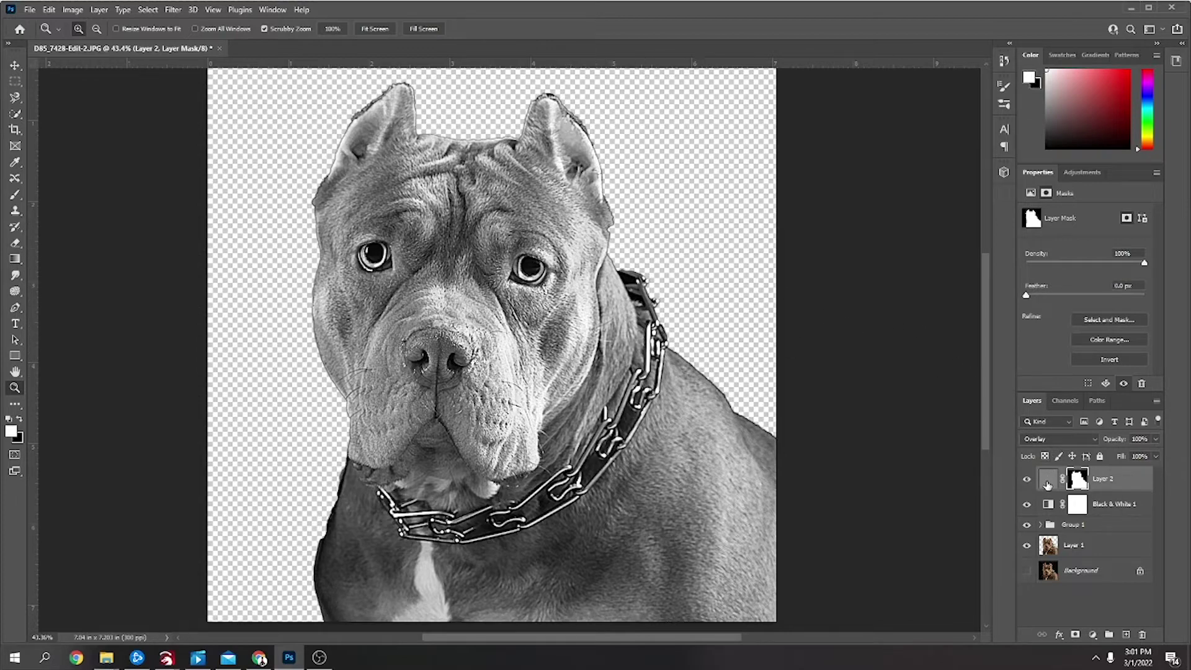
Target the gray layer's pixels instead of its mask and set up the Brush tool with 1% flow and 0% hardness
left_click(1047, 484)
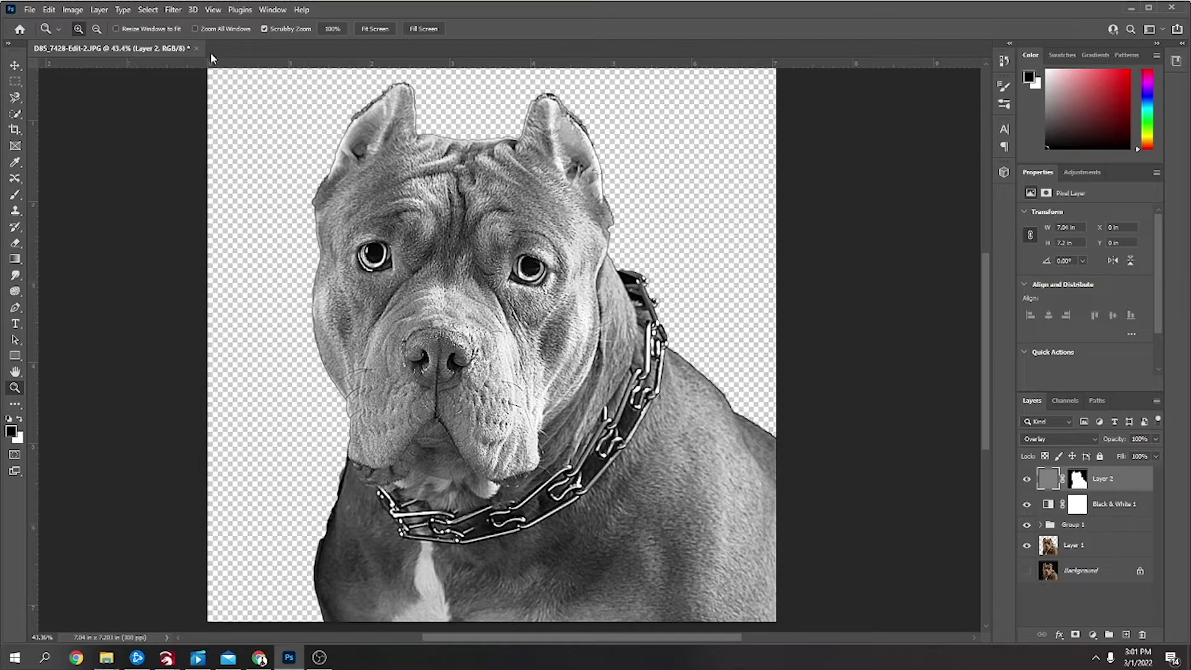
left_click(13, 198)
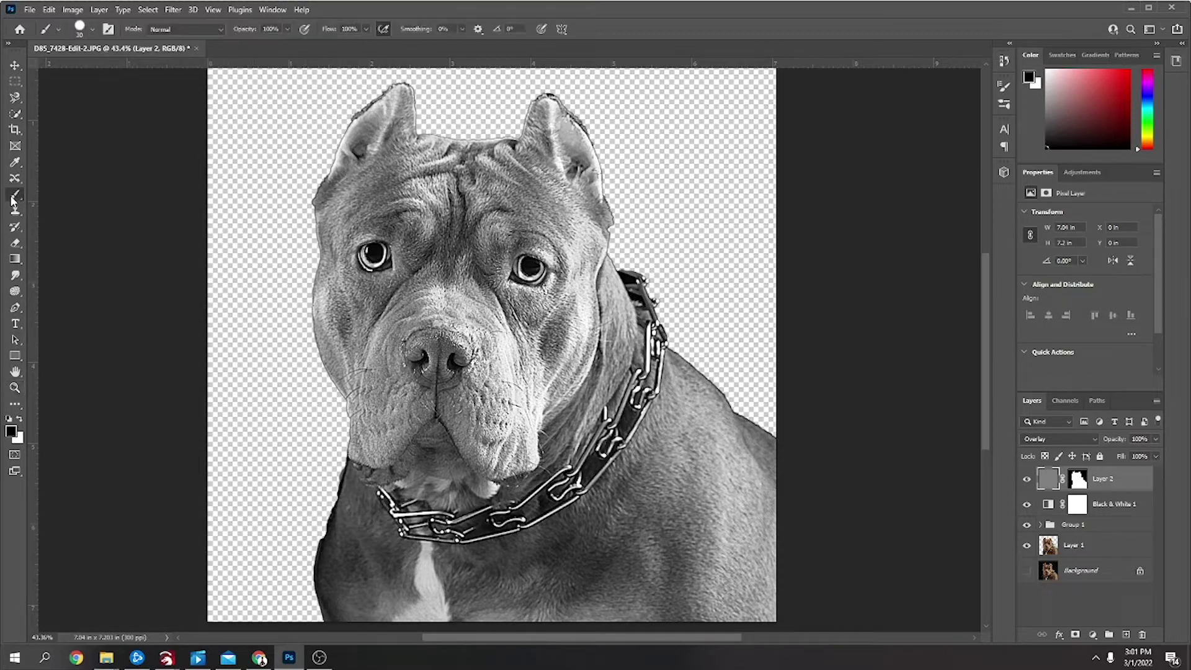
left_click(366, 29)
left_click_drag(368, 43, 298, 51)
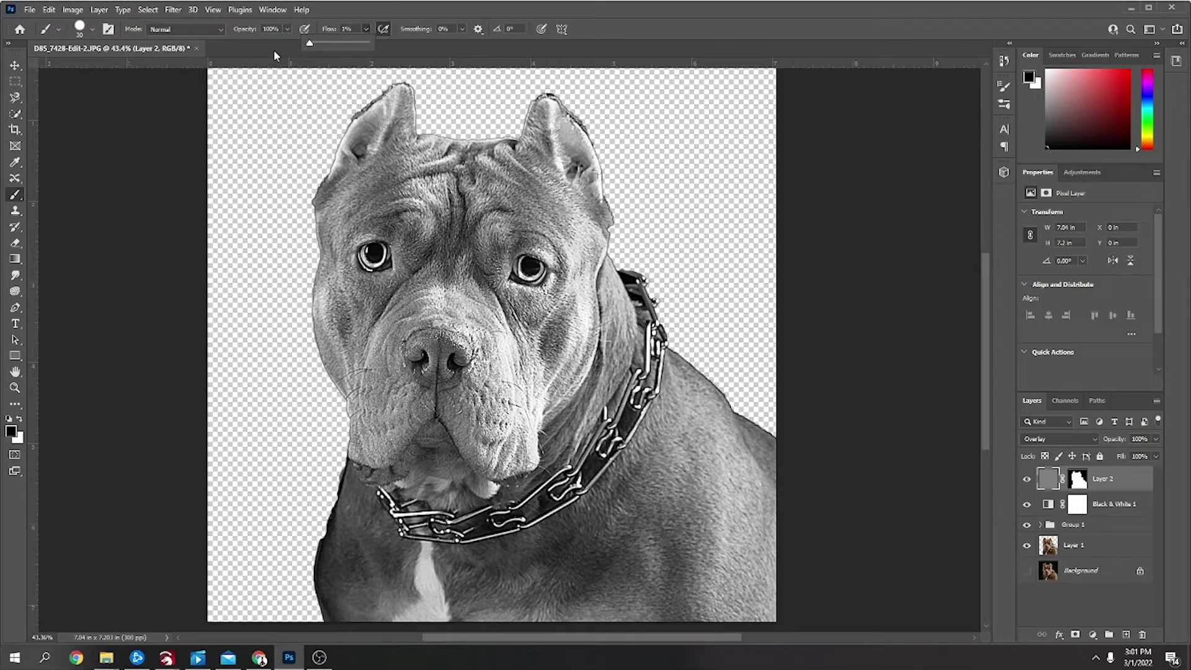
left_click(94, 29)
left_click_drag(147, 98, 40, 98)
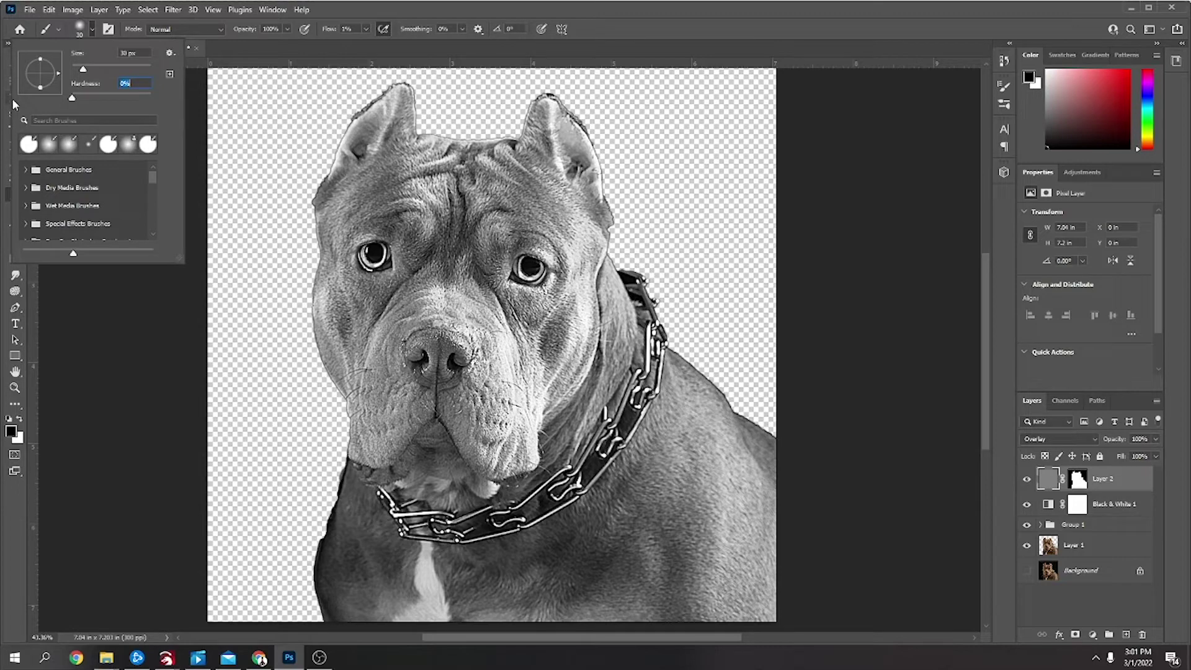
left_click(543, 14)
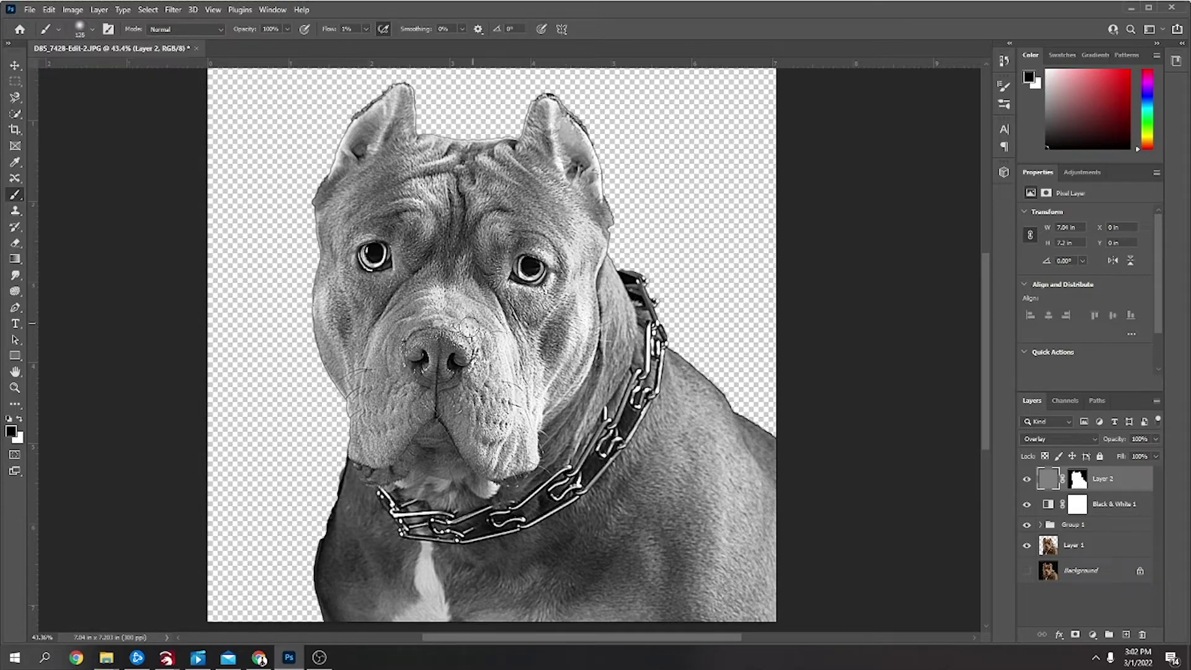
Resize the brush to about 125 px and paint black on the gray layer to darken the dog's muzzle beside the nose
key("bracketright")
key("bracketright")
key("bracketright")
key("bracketright")
key("bracketright")
key("bracketright")
key("bracketright")
key("bracketright")
key("bracketright")
key("bracketright")
key("bracketleft")
key("bracketleft")
left_click(455, 250)
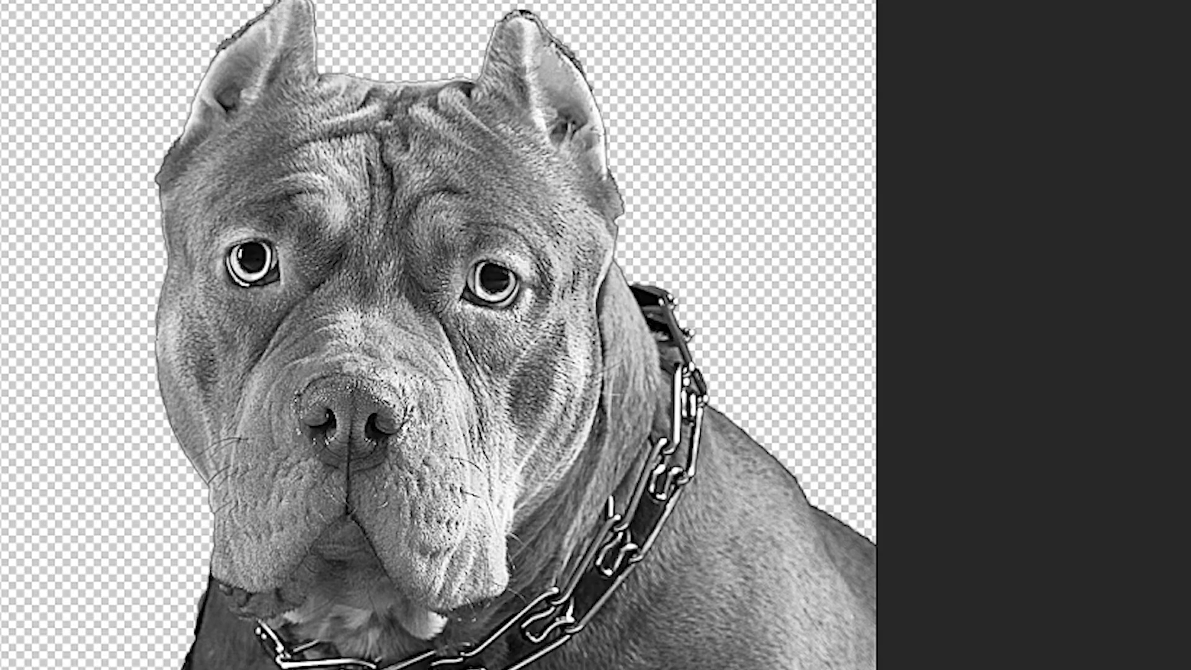
mouse_move(391, 453)
left_mouse_down()
mouse_move(434, 466)
mouse_move(434, 453)
mouse_move(459, 447)
mouse_move(410, 490)
mouse_move(403, 514)
mouse_move(434, 527)
left_mouse_up()
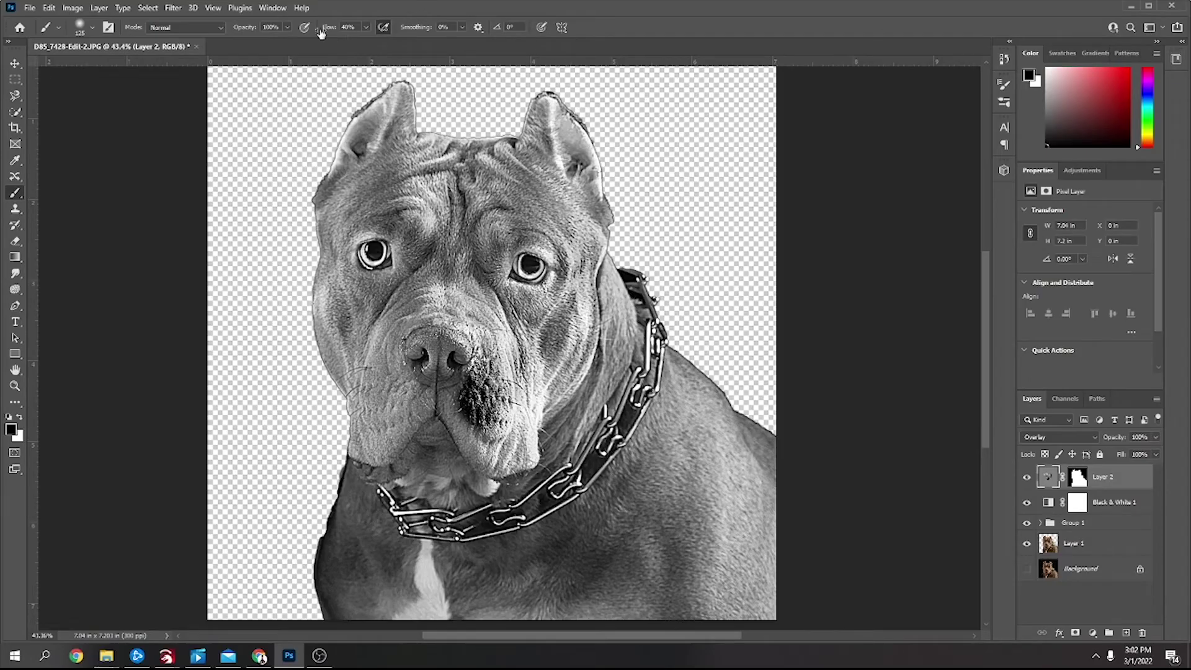
Try lowering the brush opacity and the gray layer's opacity, and return both to 100%
left_click(287, 27)
left_click_drag(290, 40, 253, 43)
left_click_drag(276, 42, 1184, 588)
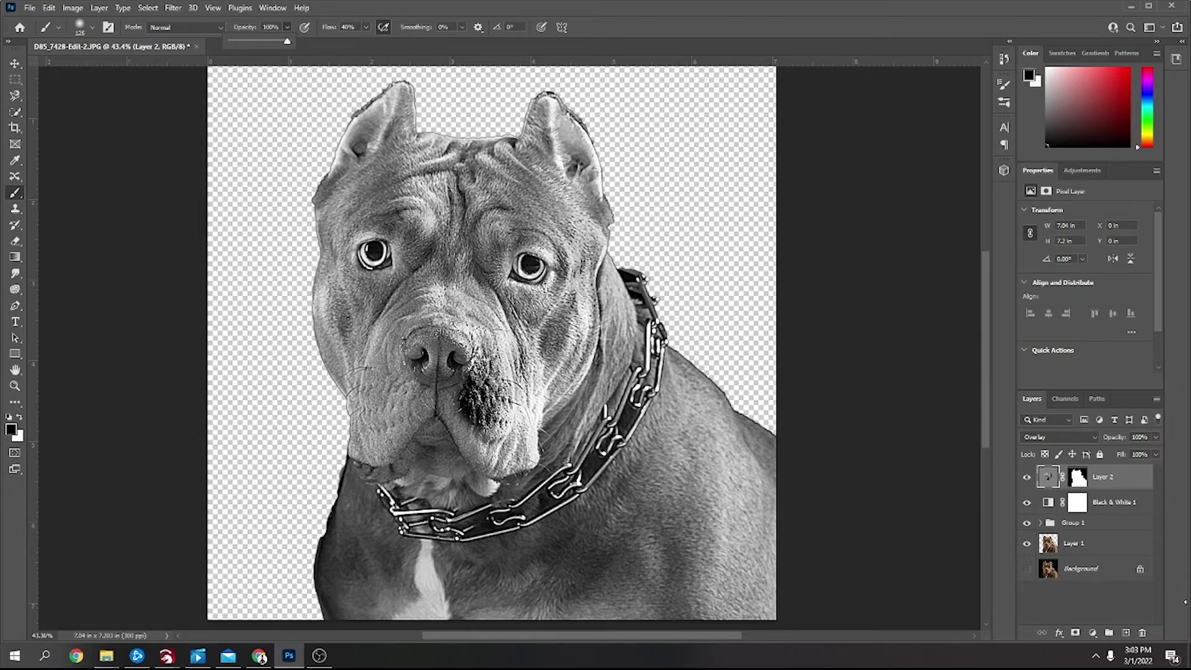
left_click(1153, 437)
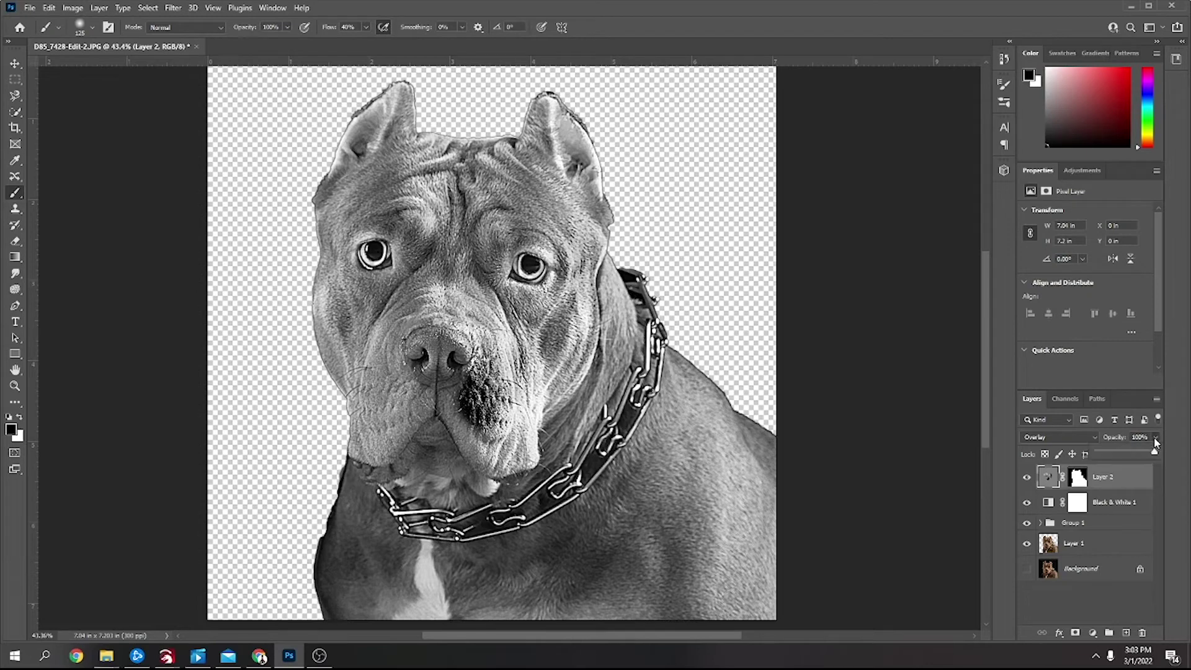
mouse_move(1154, 453)
left_mouse_down()
mouse_move(1118, 453)
mouse_move(1155, 454)
left_mouse_up()
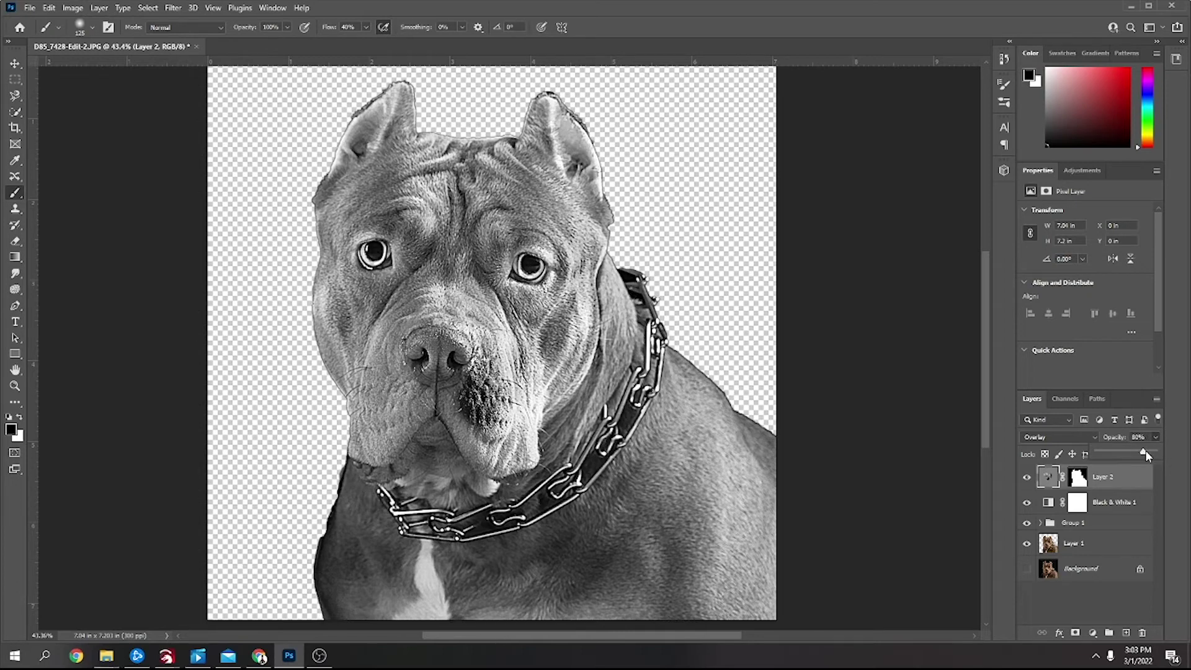
Toggle the gray overlay layer's visibility to compare the shading, leave the layer hidden and select its mask
left_click(1026, 478)
left_click(1026, 478)
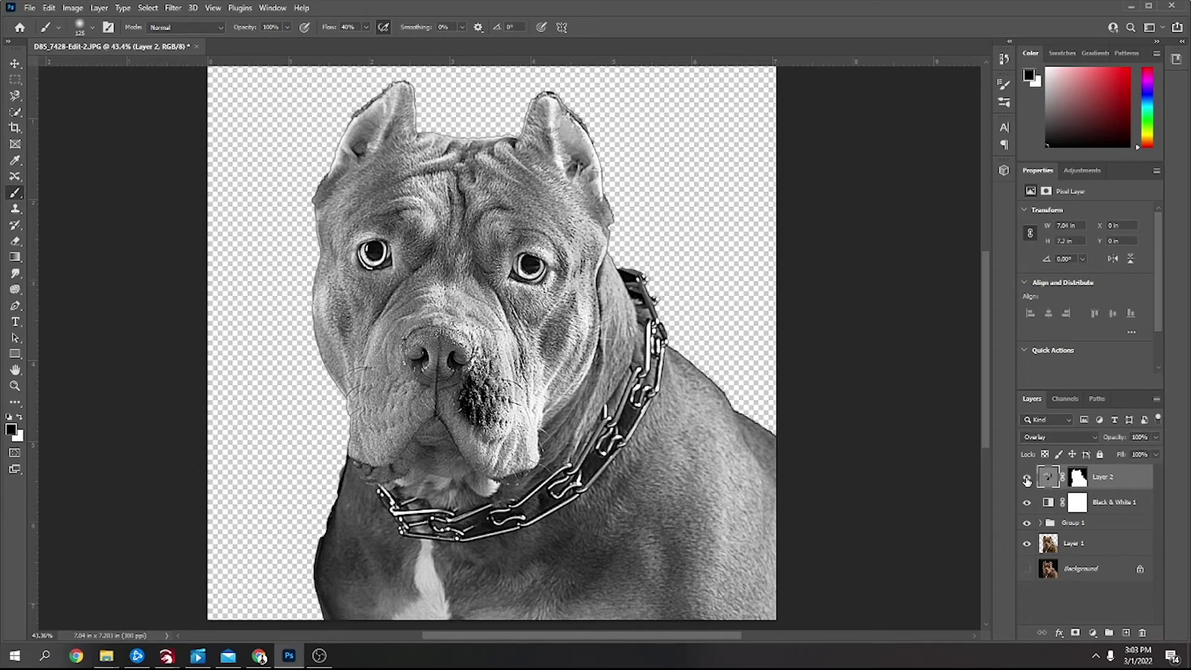
left_click(1026, 478)
left_click(1026, 478)
left_click(1026, 477)
left_click(1026, 477)
left_click(1026, 478)
left_click(1026, 477)
left_click(1026, 478)
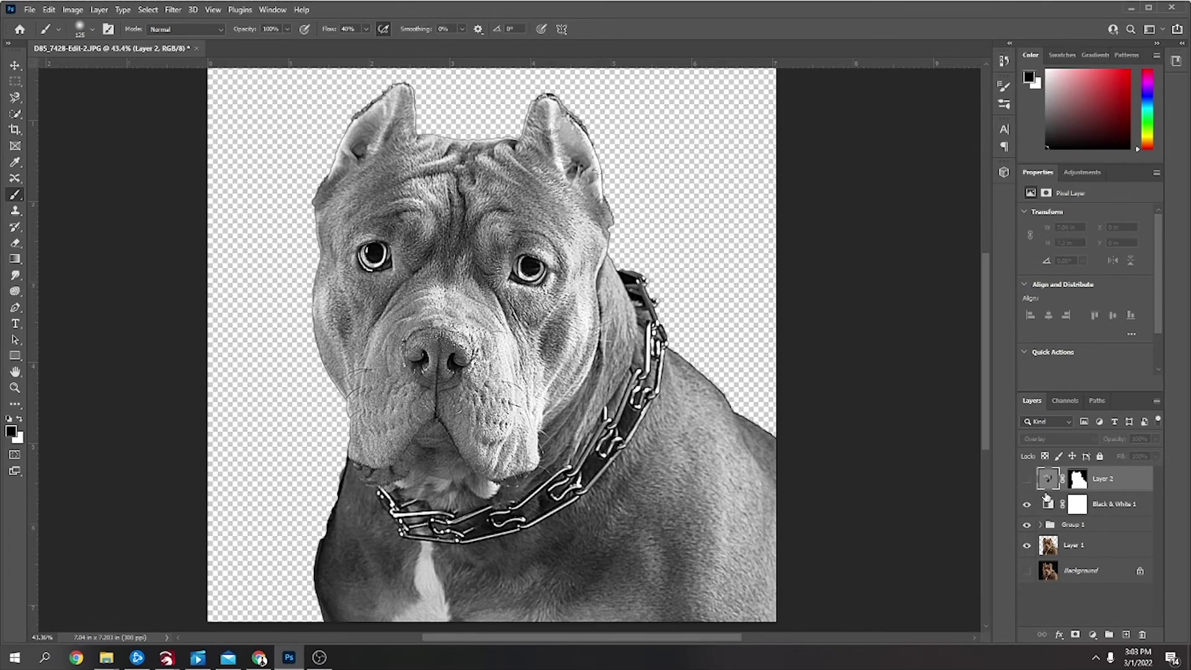
left_click(1078, 479)
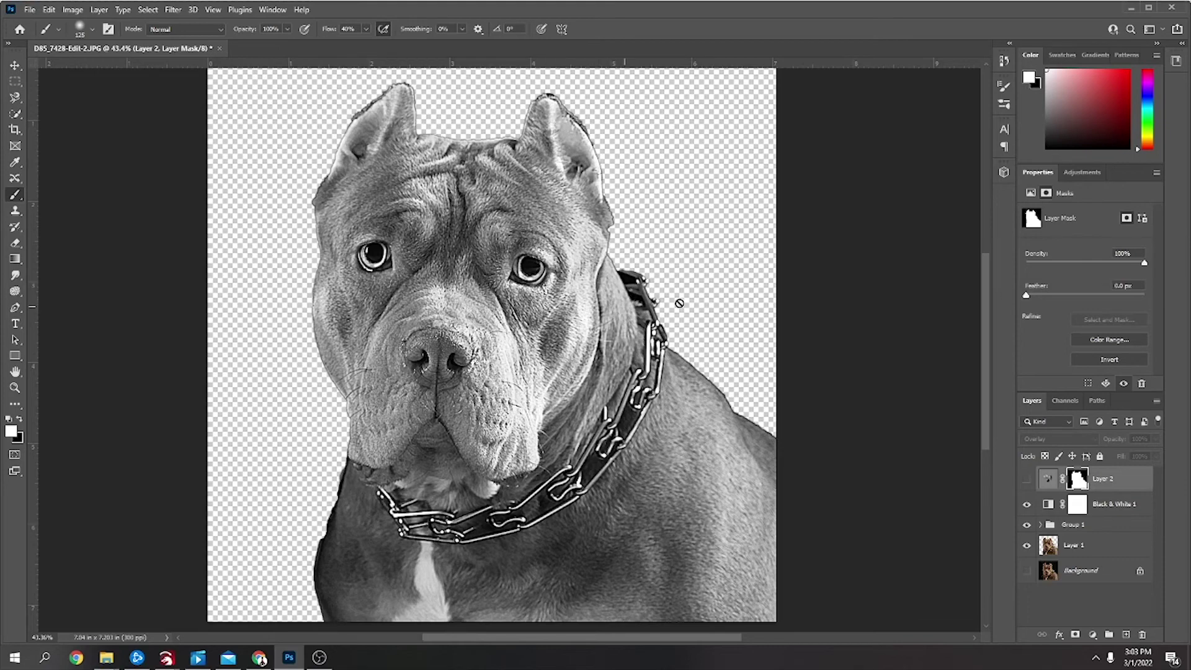
Set up a Save for Web (Legacy) export of the image as PNG-24 with Transparency enabled
left_click(29, 9)
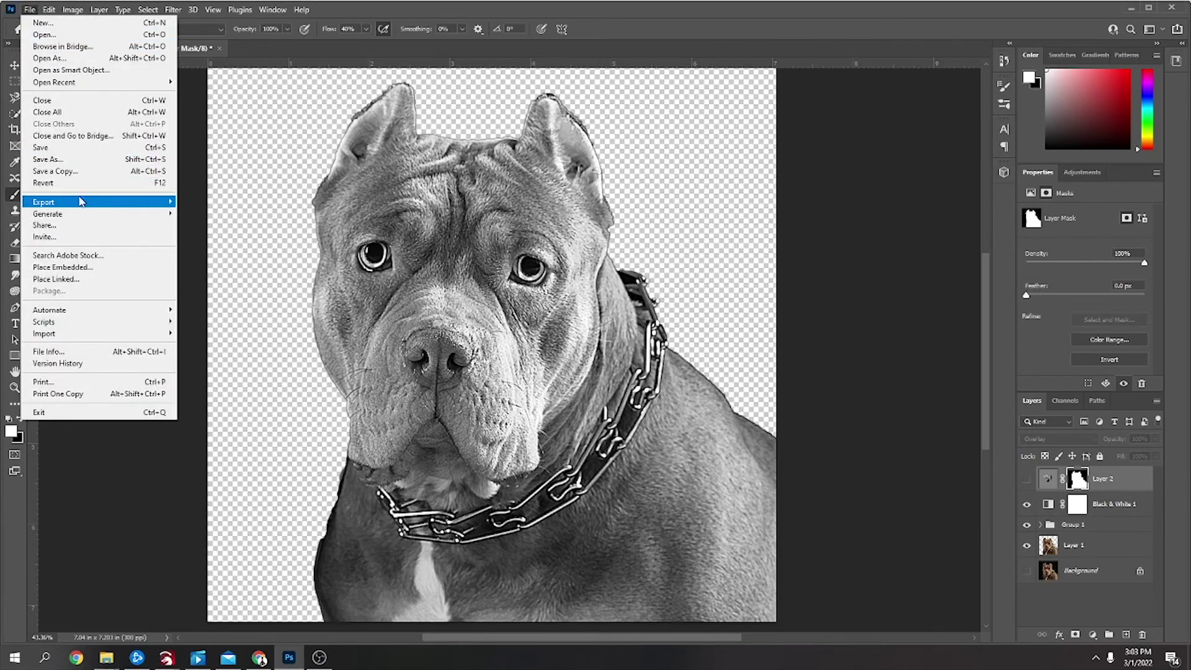
mouse_move(102, 202)
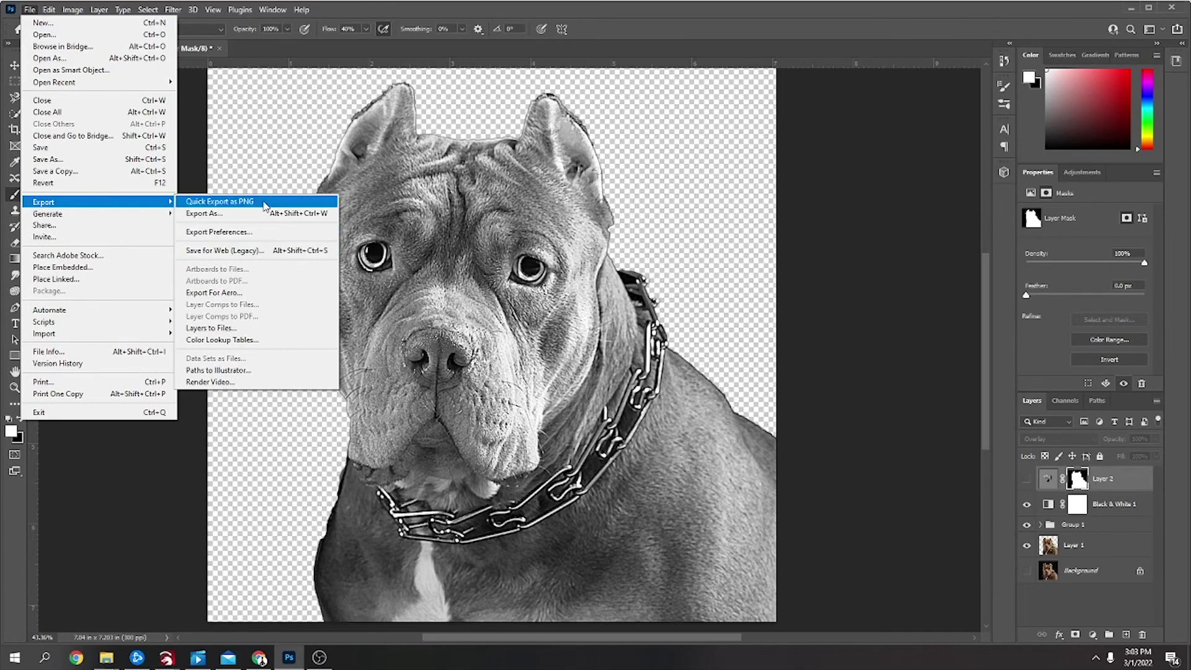
left_click(271, 252)
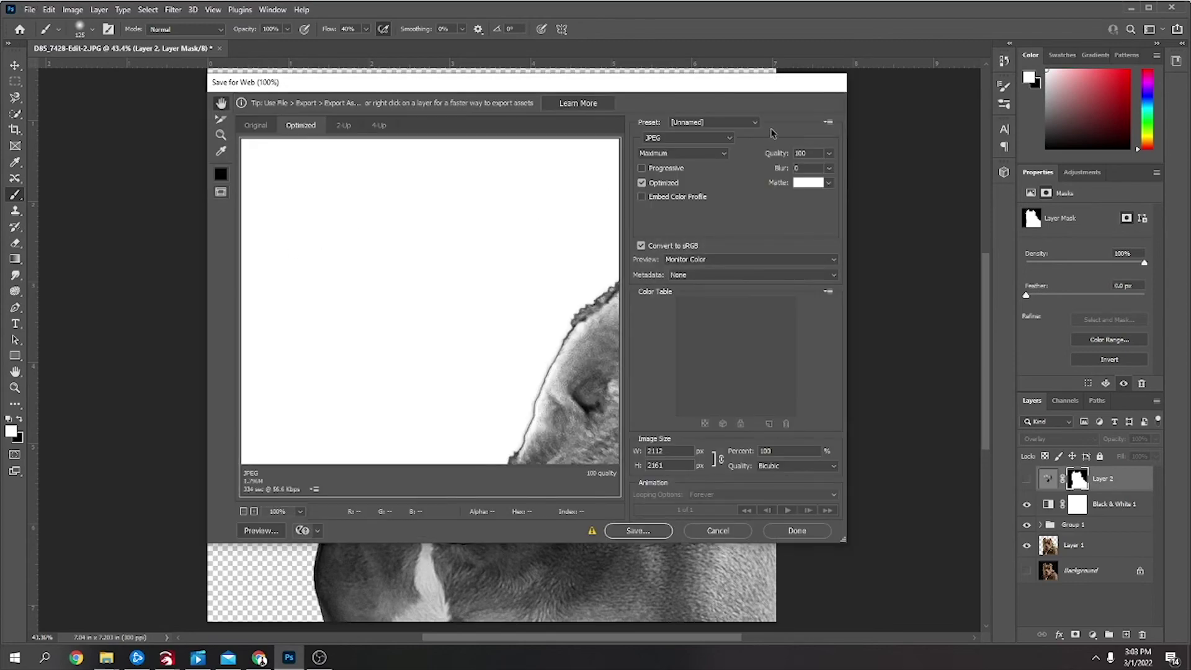
left_click(726, 138)
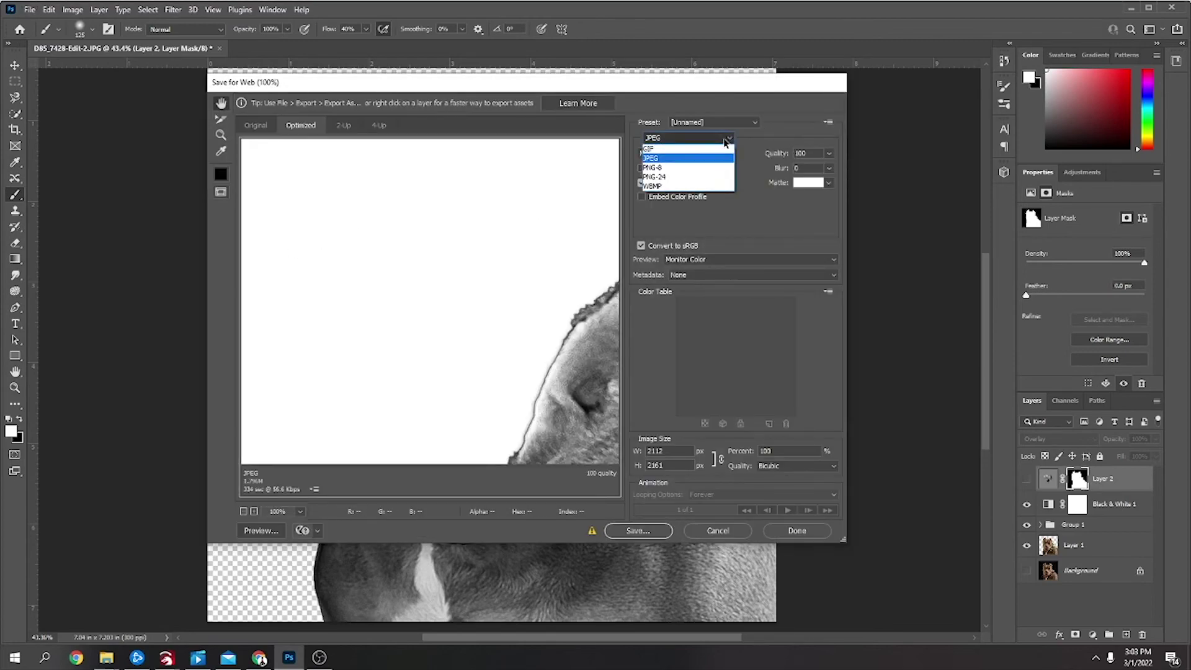
left_click(717, 179)
left_click(644, 155)
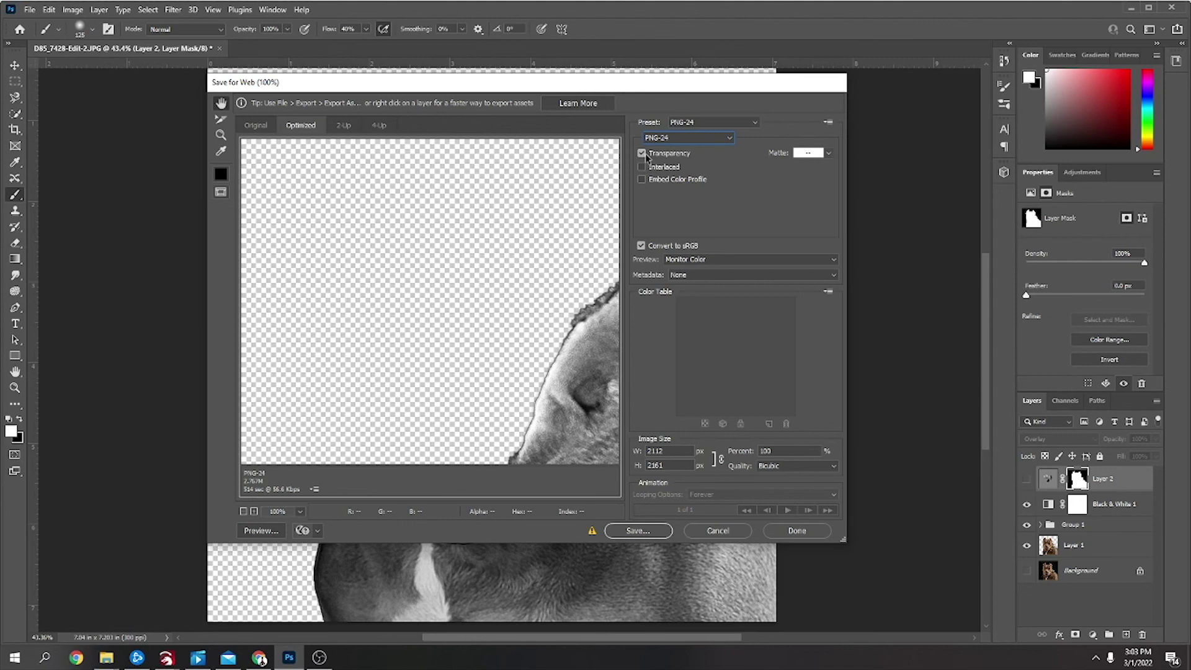